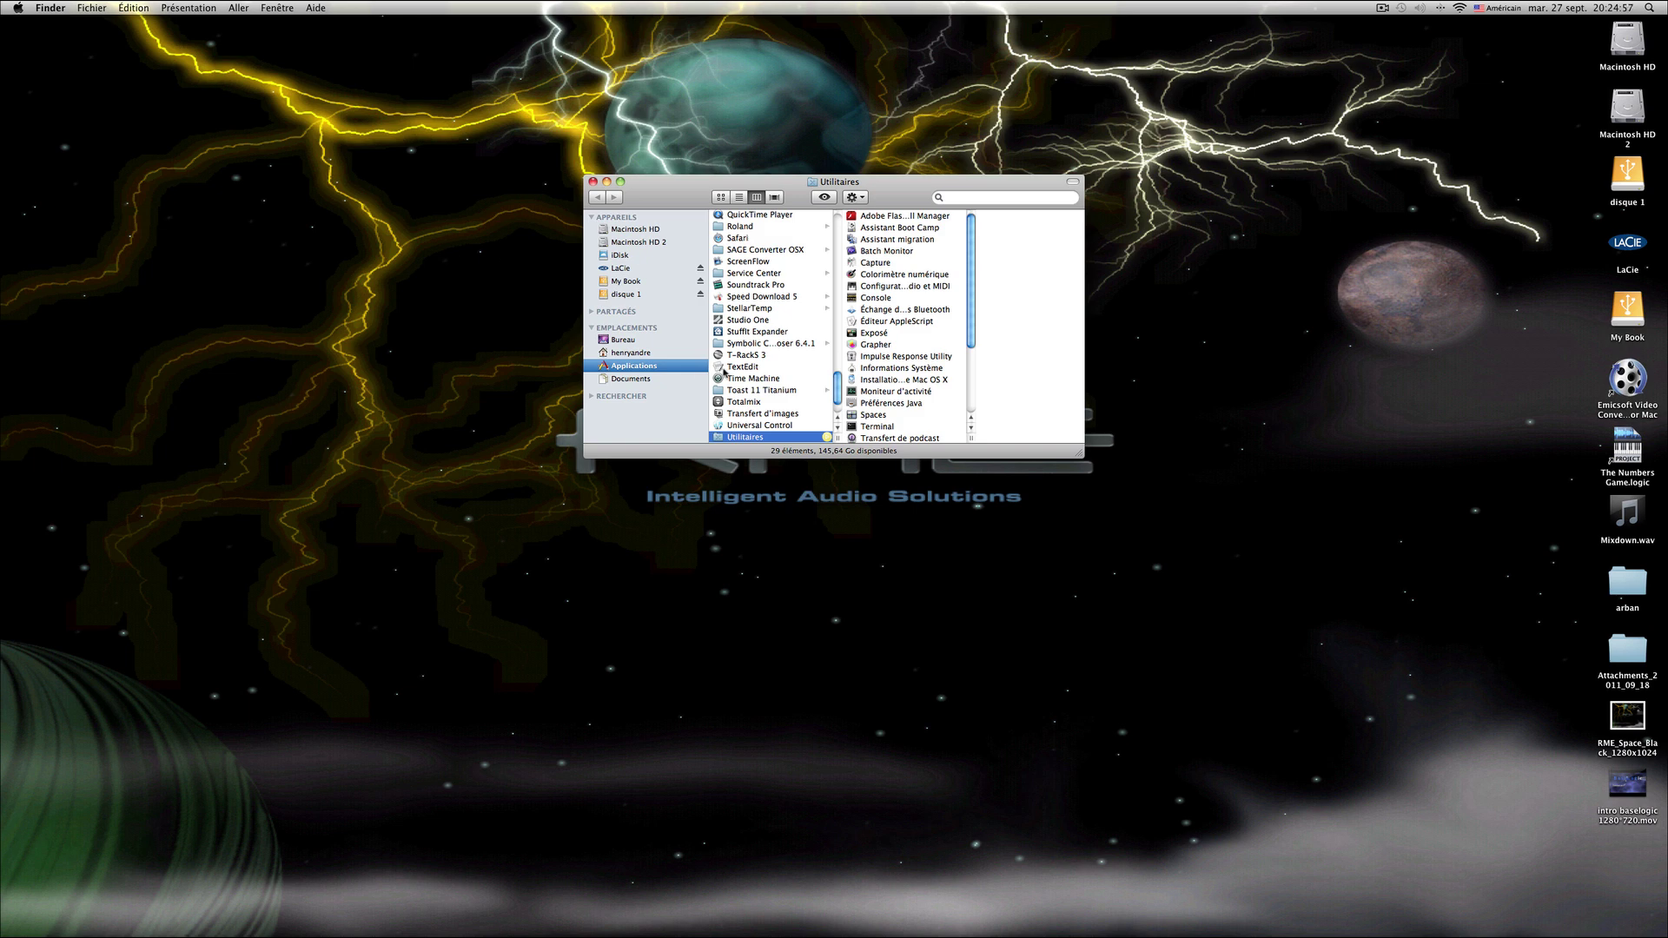
# Open the Configuration audio et MIDI utility and show its Studio MIDI window.
pyautogui.click(878, 288)
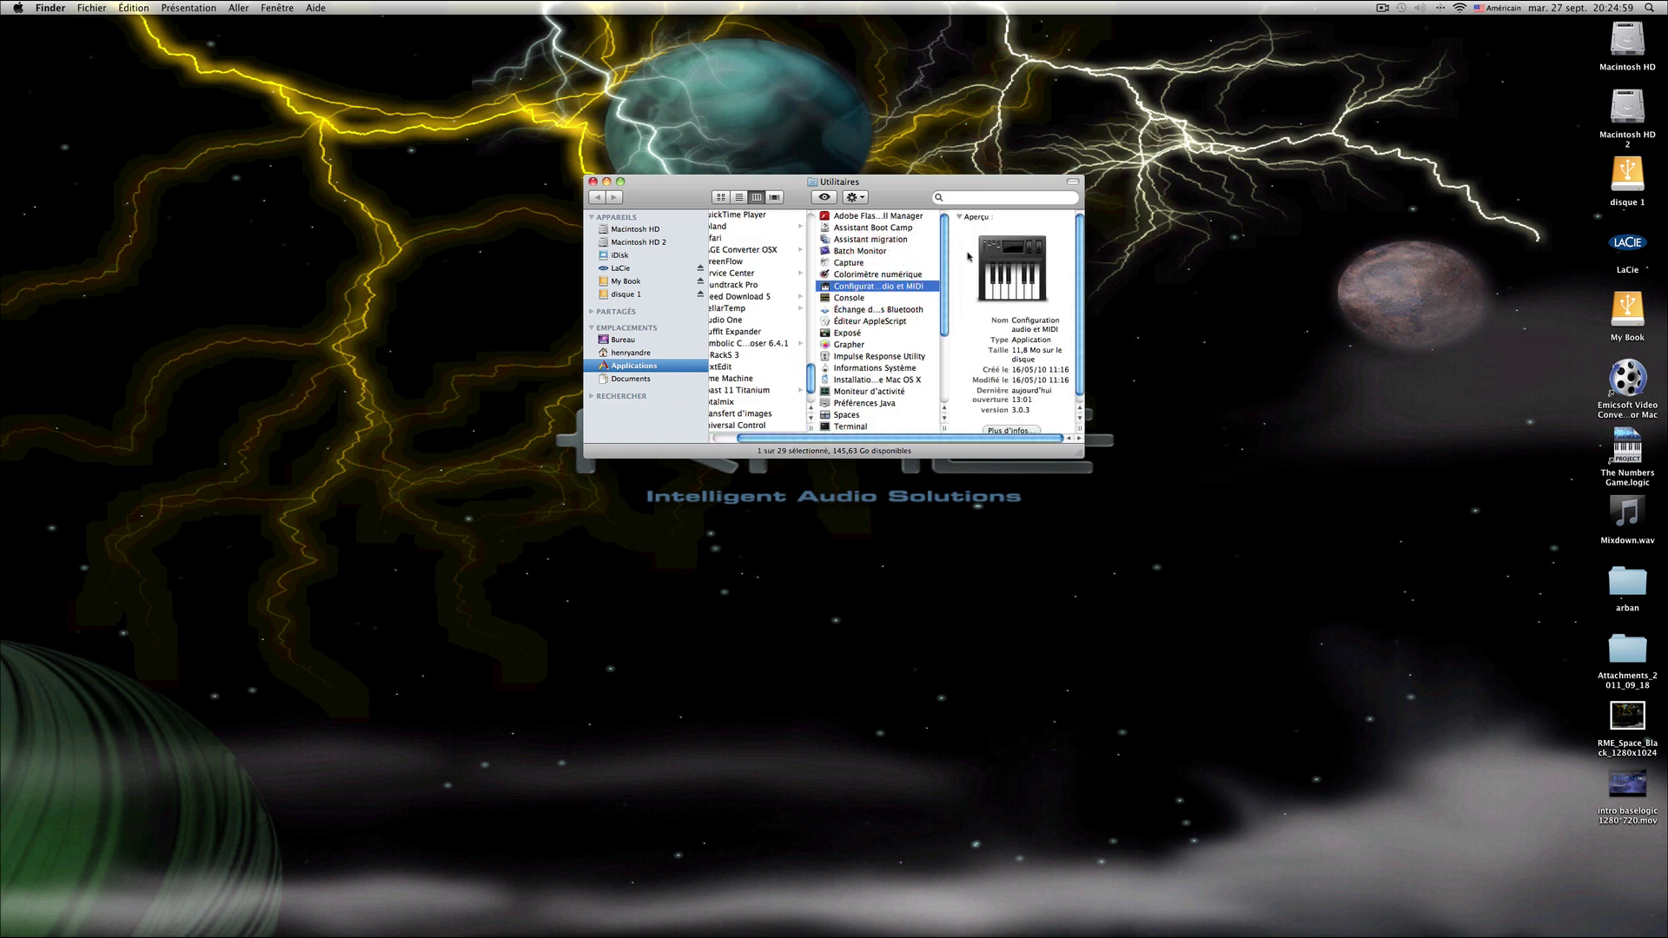
pyautogui.doubleClick(1004, 280)
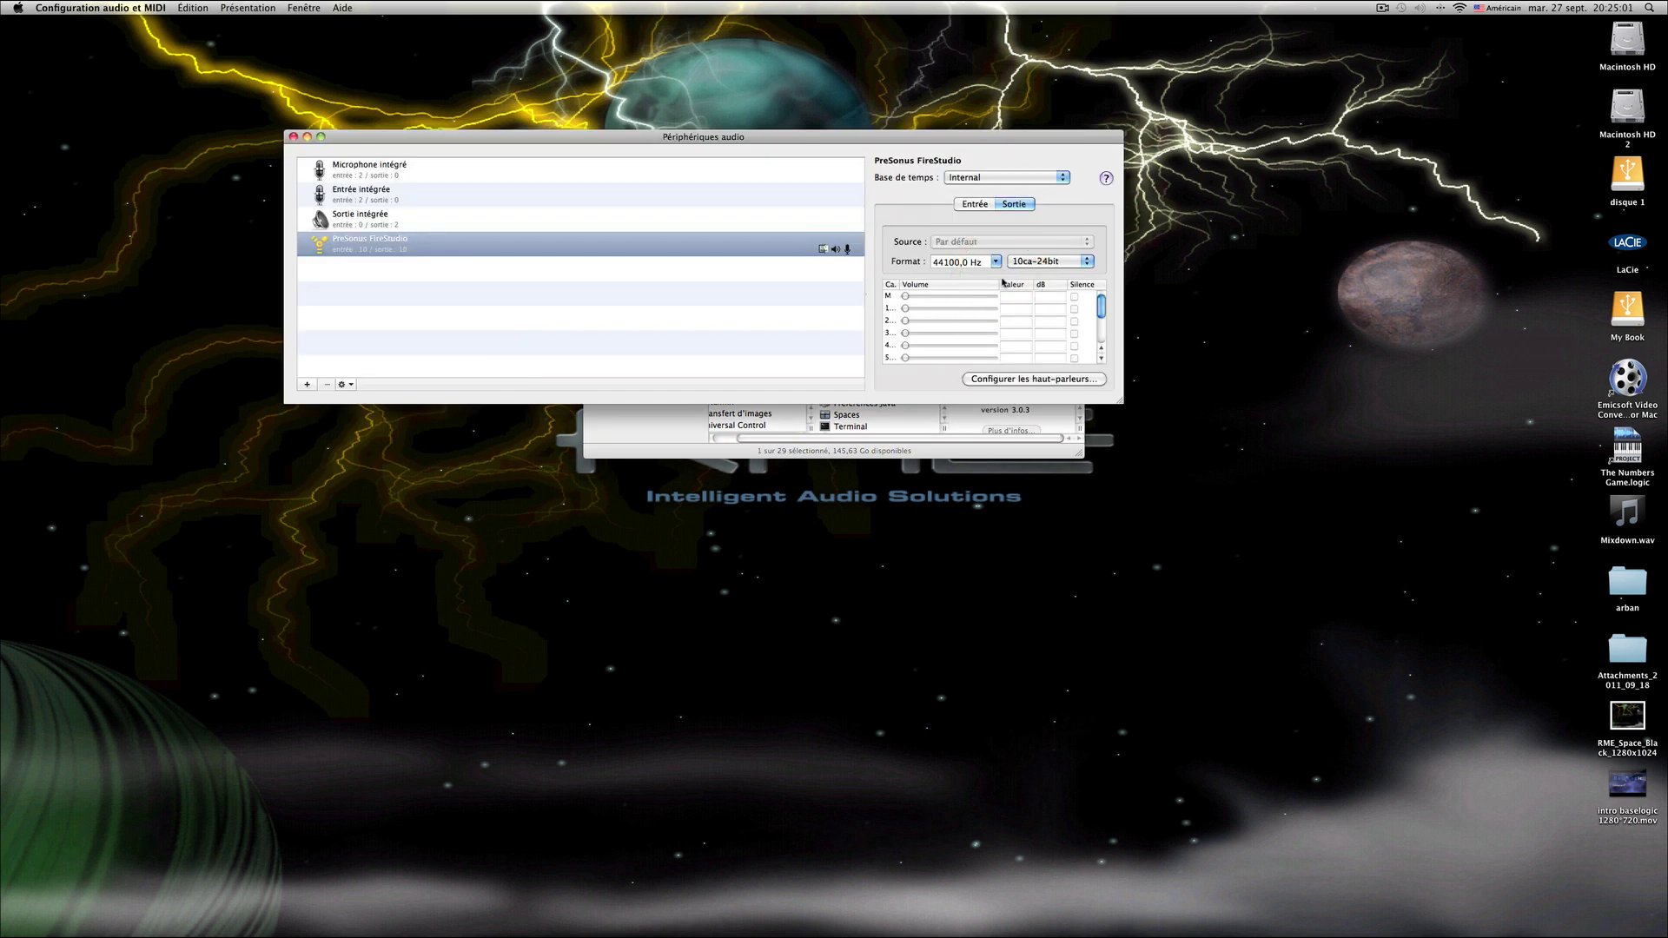
pyautogui.click(304, 8)
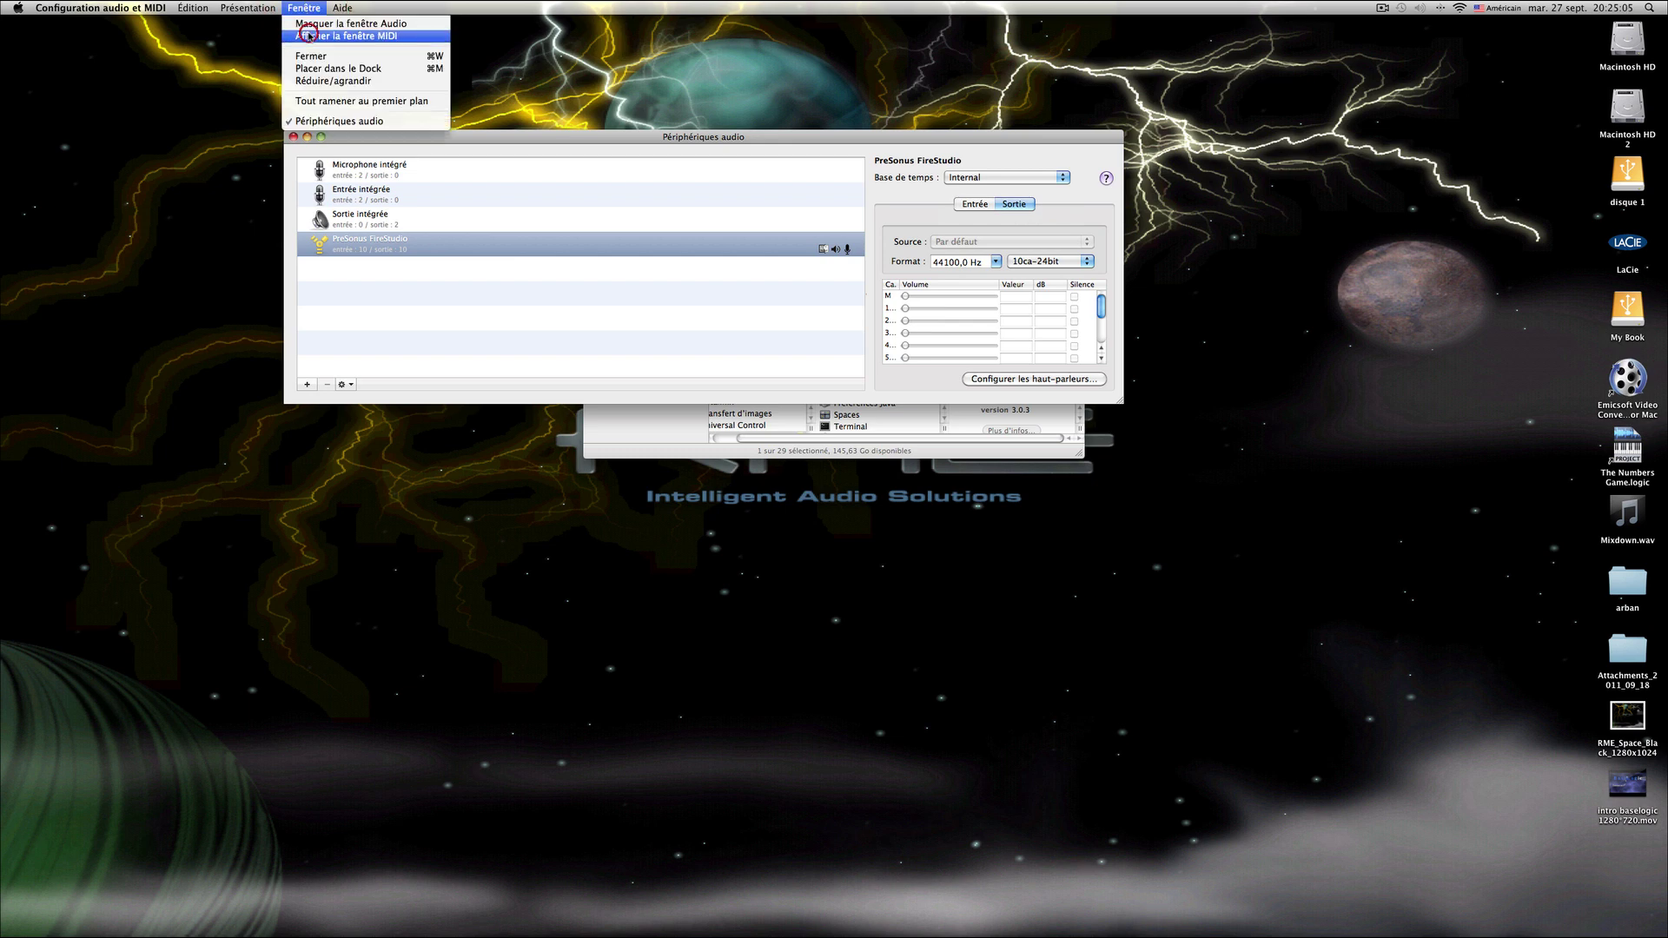
pyautogui.click(308, 35)
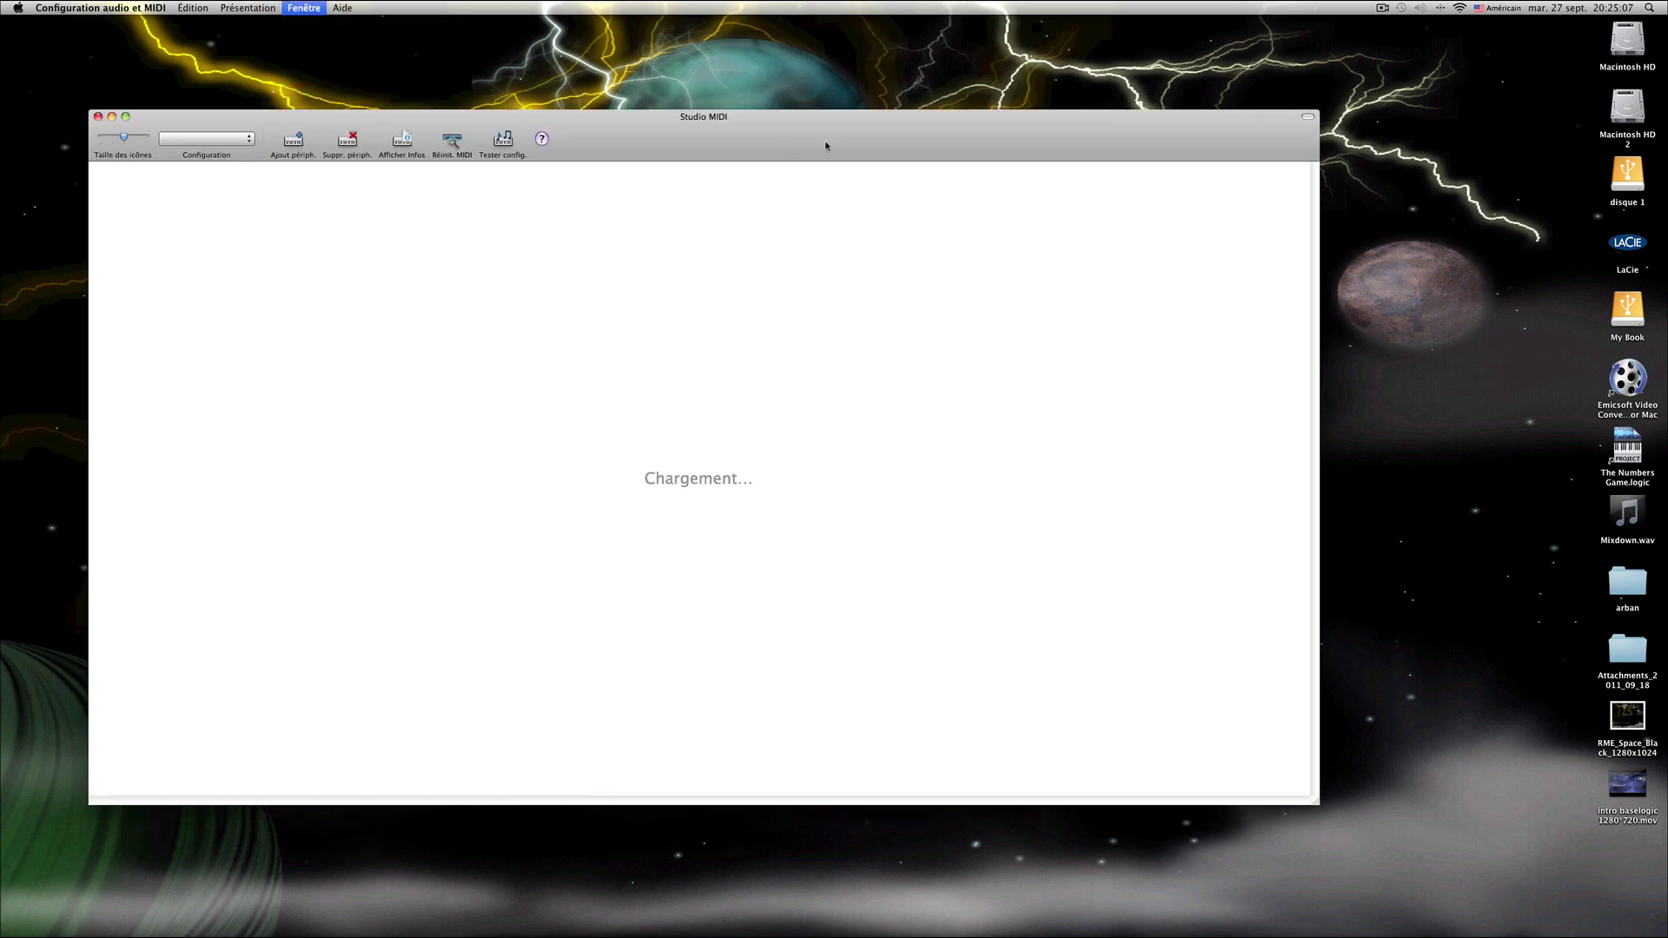
pyautogui.moveTo(825, 144); pyautogui.dragTo(860, 145)
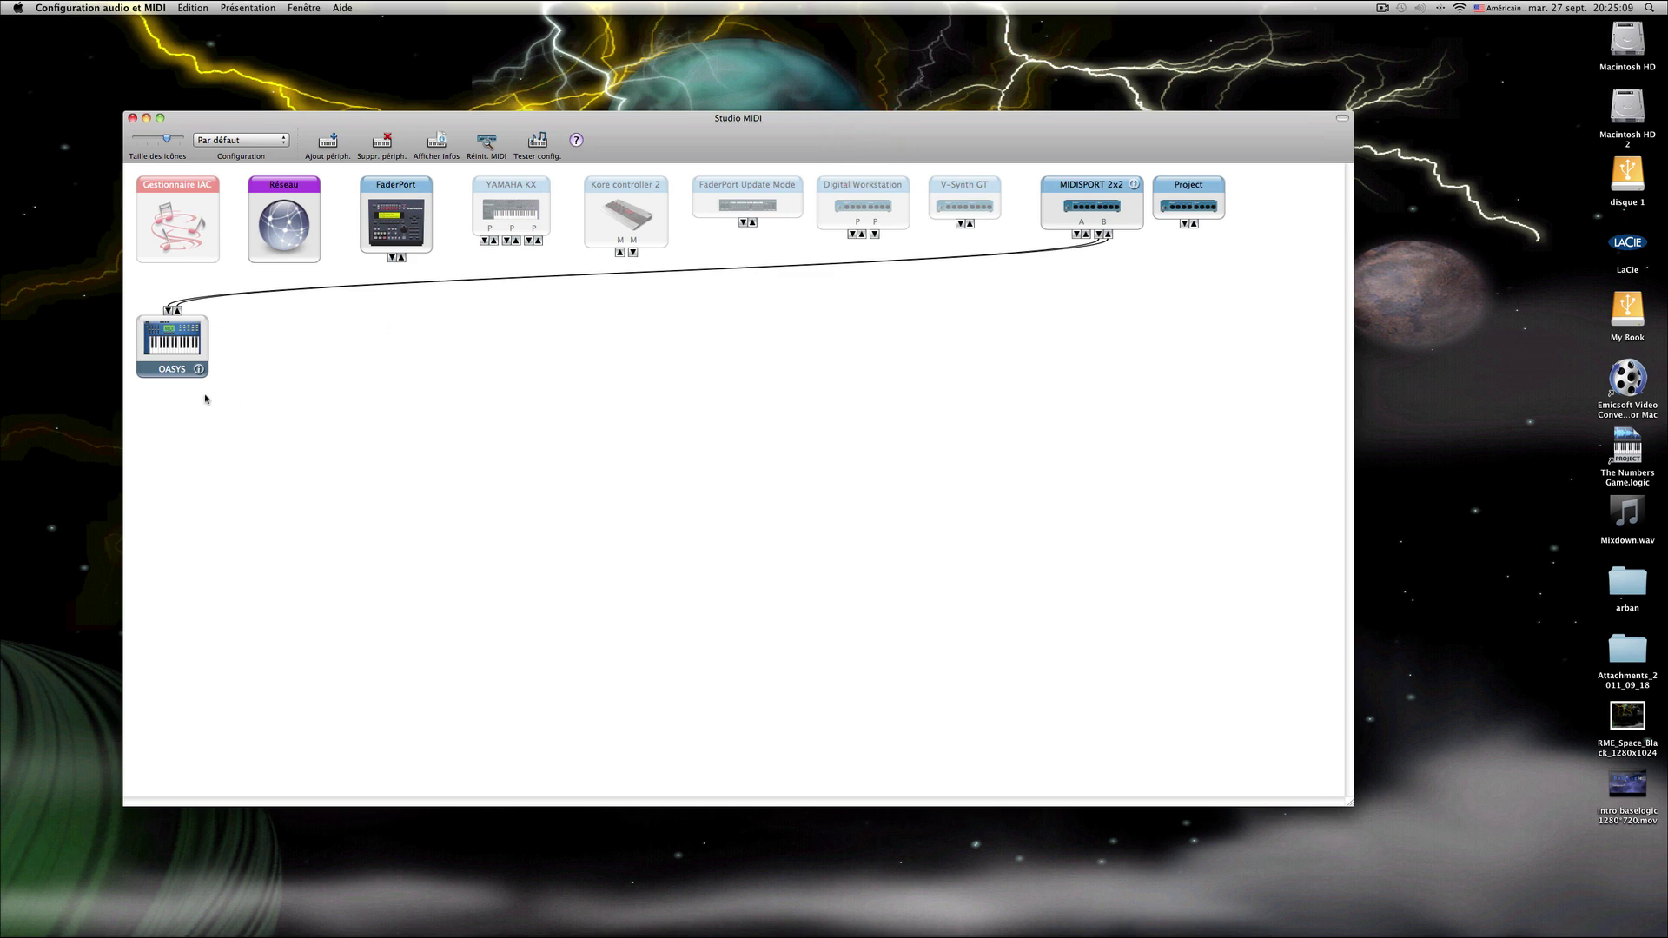
# Move the OASYS device from the second row to directly below the MIDISPORT 2x2 interface.
pyautogui.moveTo(193, 328); pyautogui.dragTo(1121, 412)
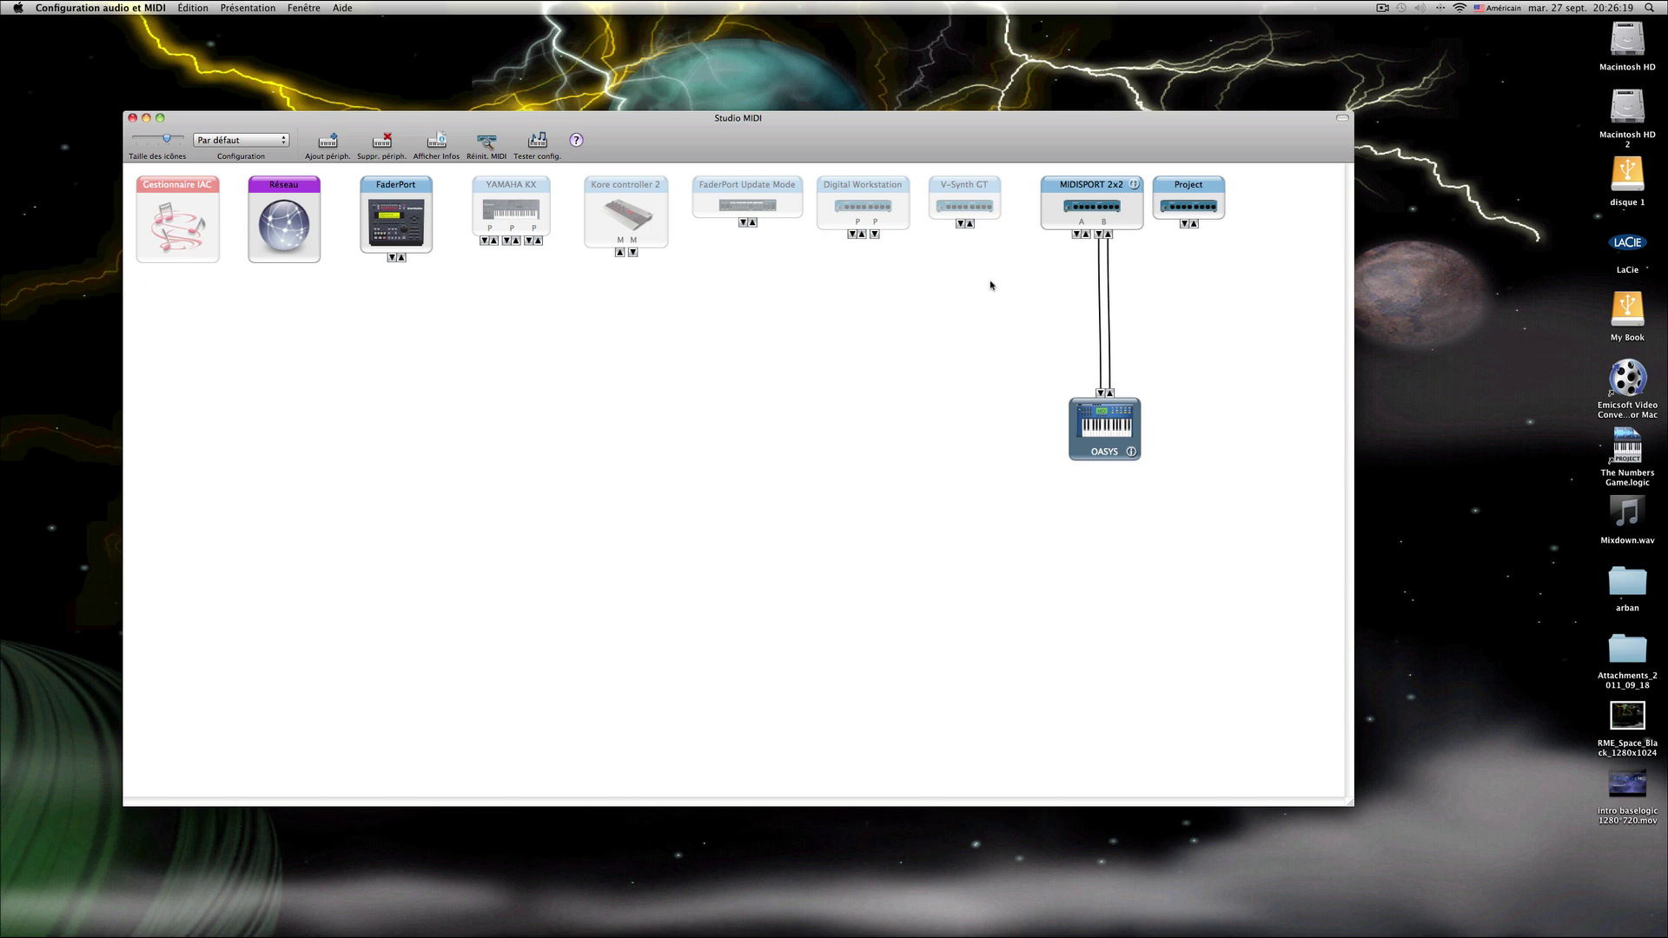
pyautogui.click(960, 194)
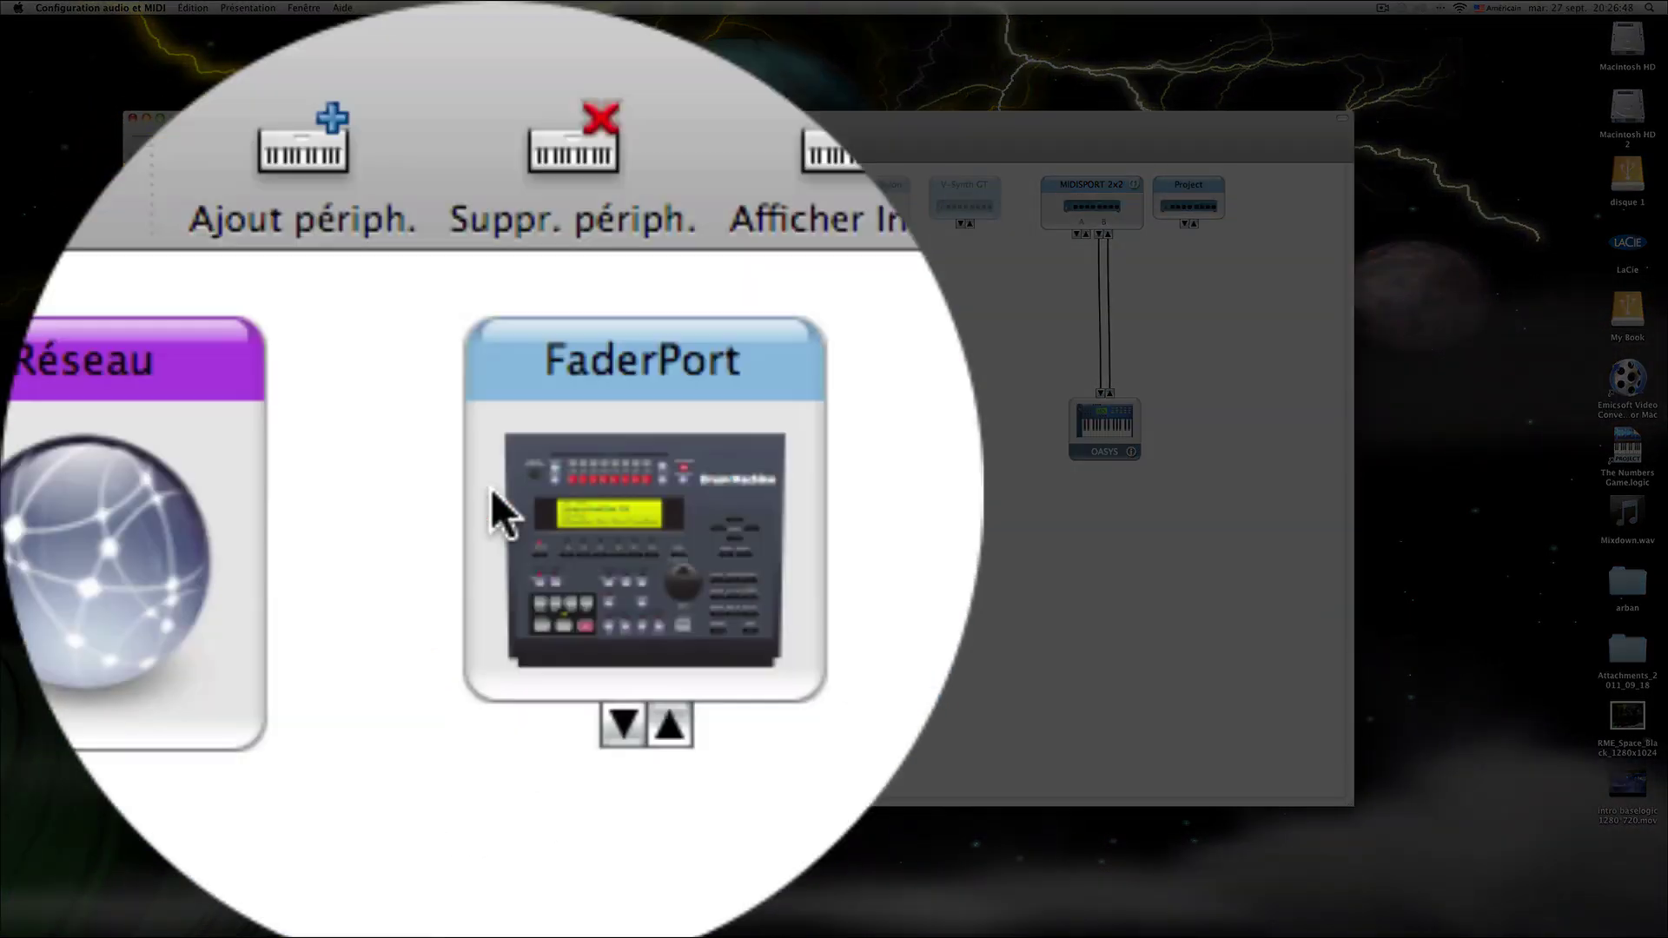
# Add a new external device below the MIDISPORT 2x2, try connecting it to port B, and delete that device.
pyautogui.click(327, 143)
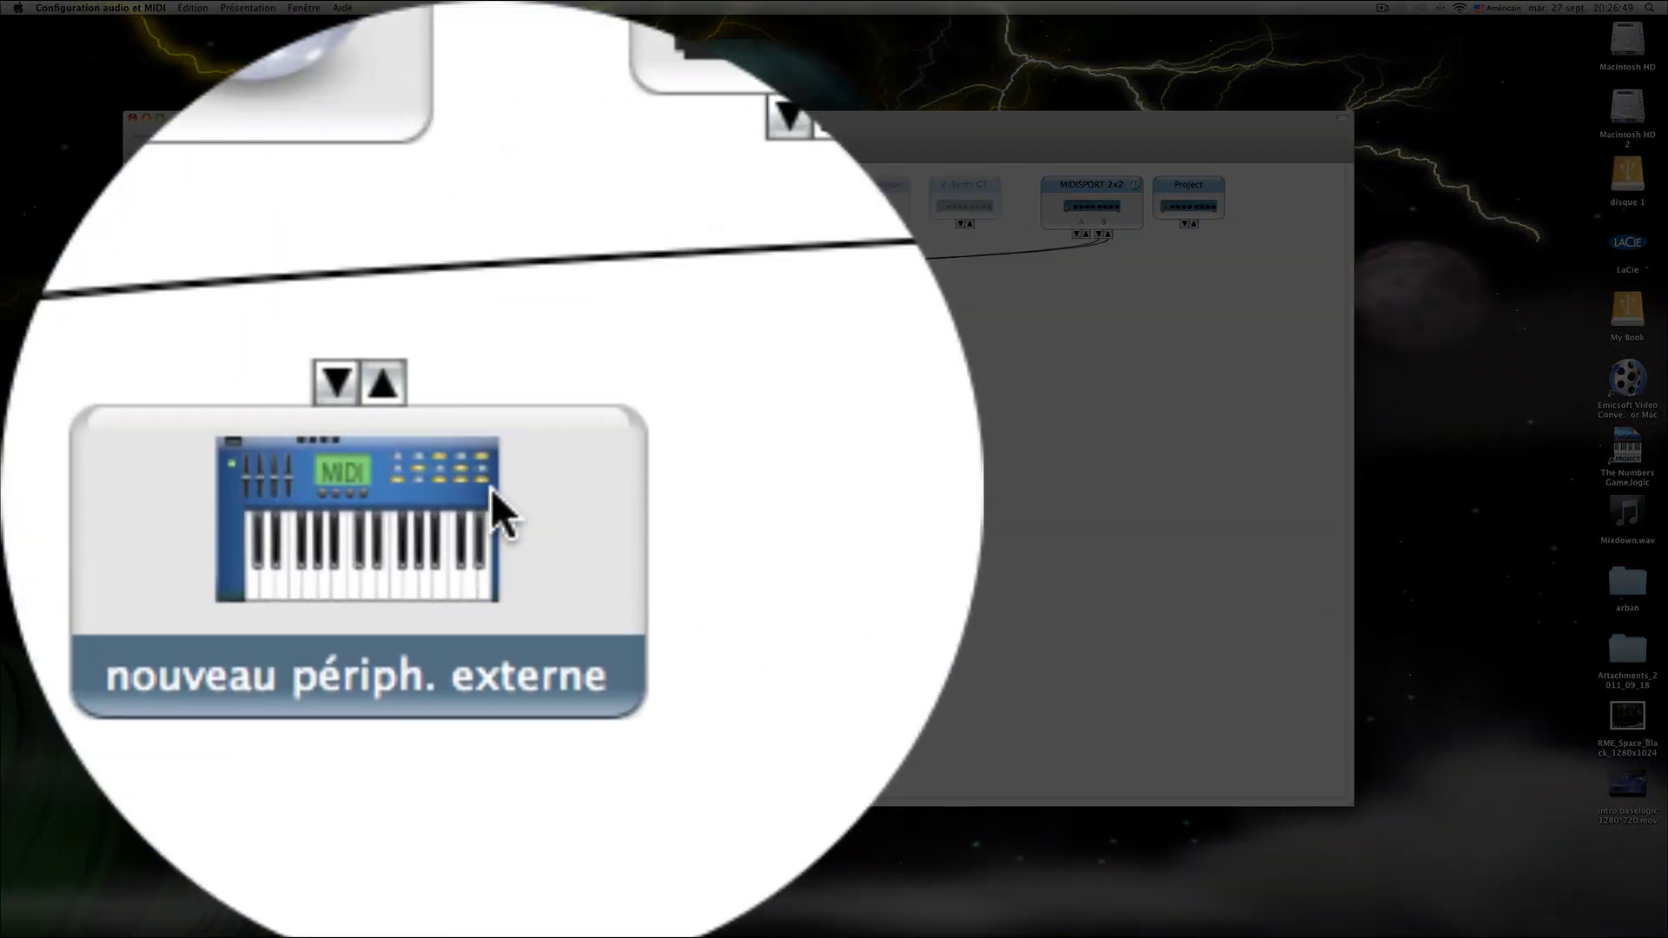
pyautogui.moveTo(333, 332); pyautogui.dragTo(1094, 454)
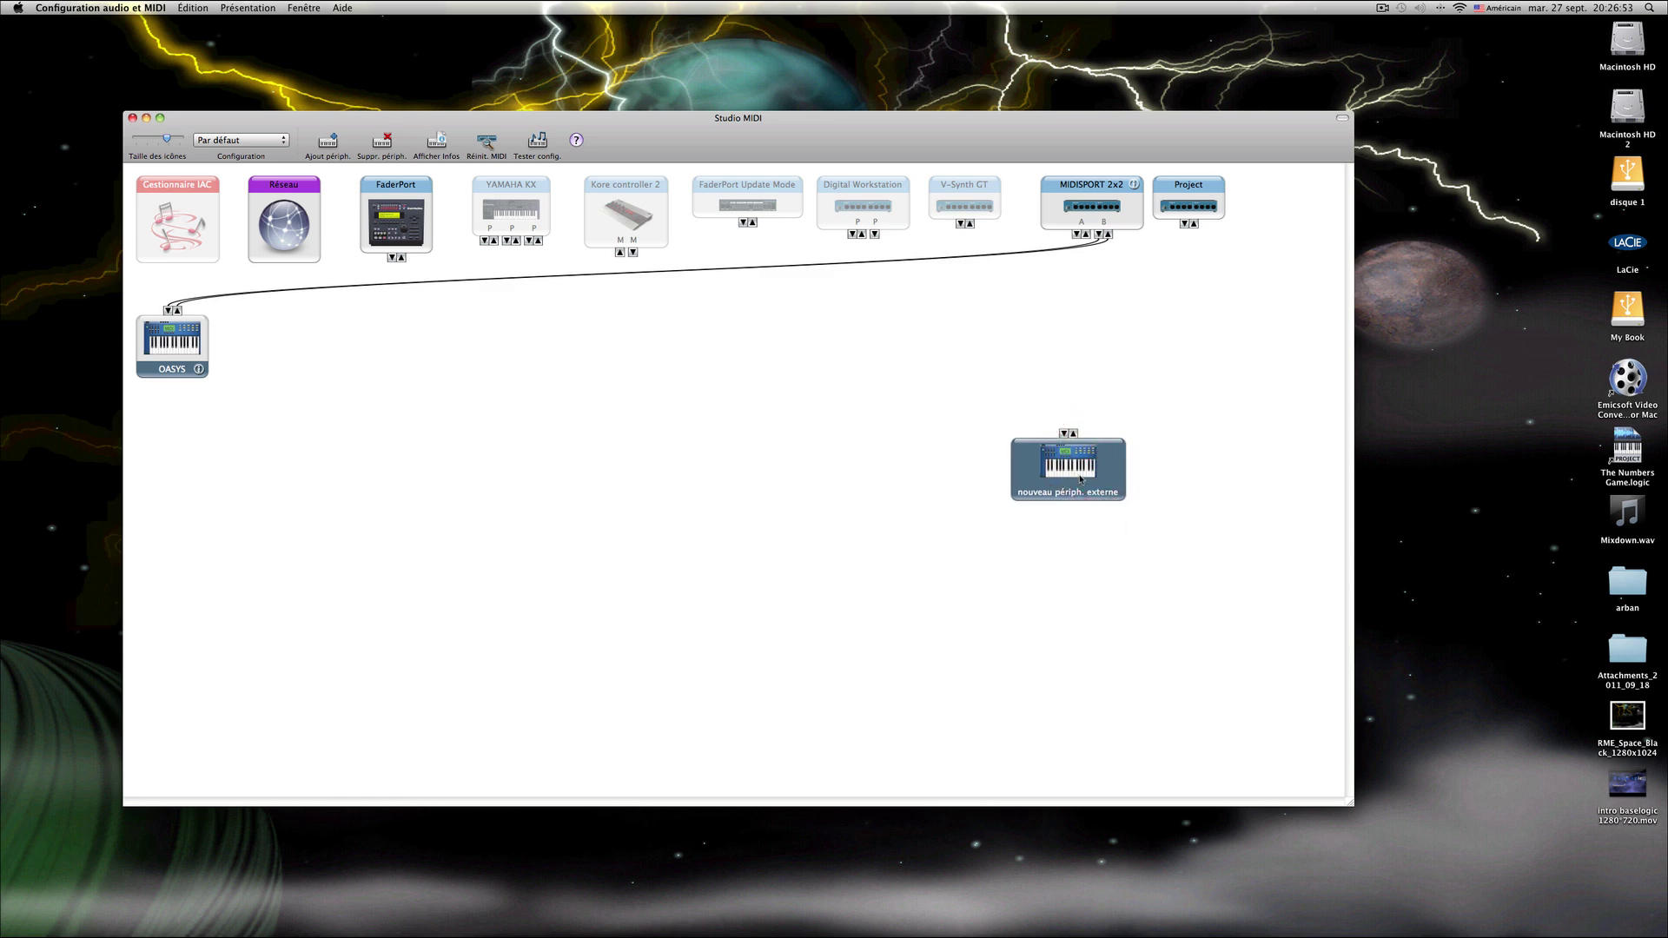
pyautogui.moveTo(1100, 457)
pyautogui.mouseDown()
pyautogui.moveTo(1146, 443)
pyautogui.moveTo(1123, 426)
pyautogui.moveTo(1101, 247)
pyautogui.mouseUp()
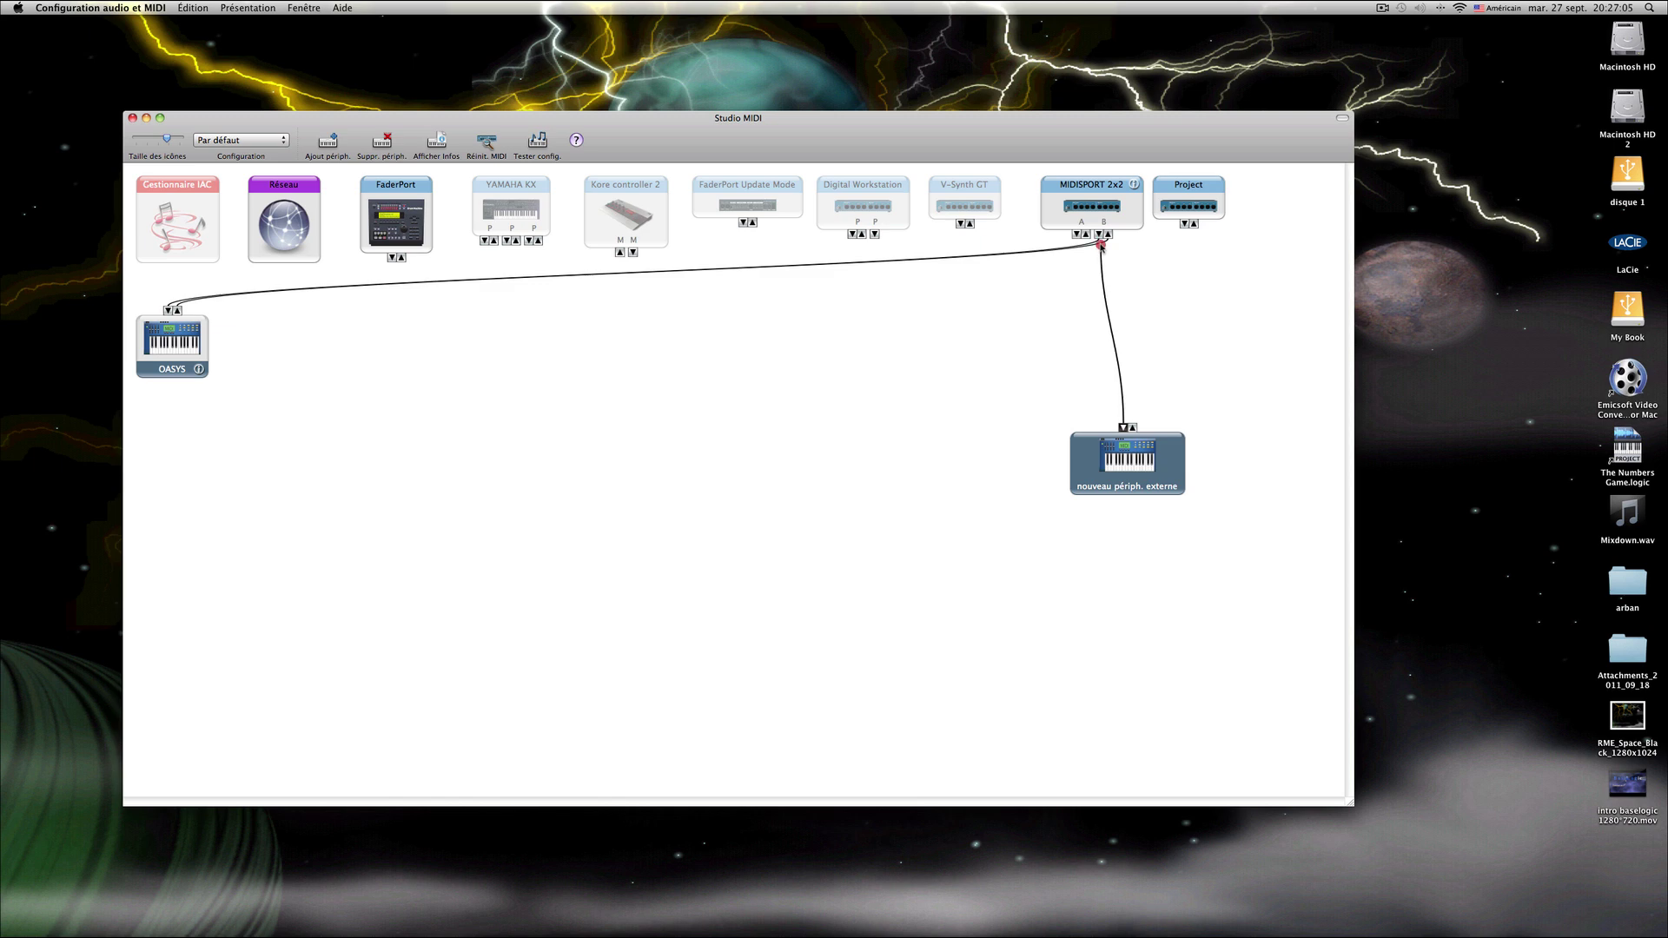
pyautogui.moveTo(1102, 245); pyautogui.dragTo(1124, 465)
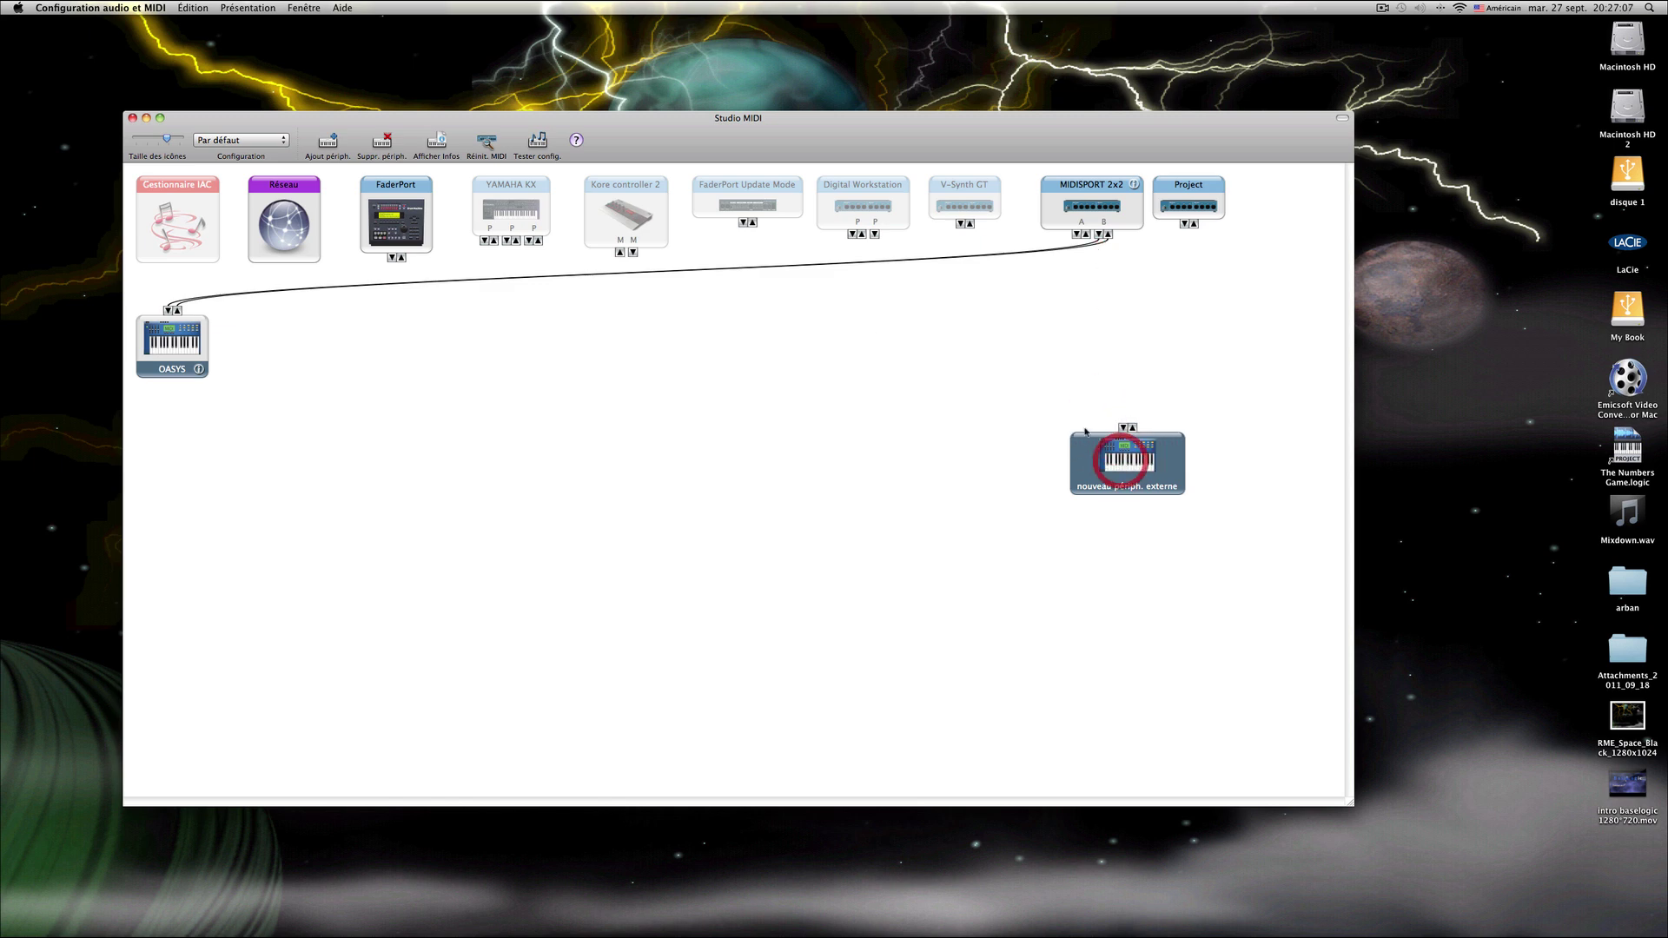
pyautogui.click(382, 139)
# Place OASYS below the MIDISPORT 2x2 again and inspect its name and transmit and receive channels in its device properties.
pyautogui.moveTo(169, 337); pyautogui.dragTo(1142, 511)
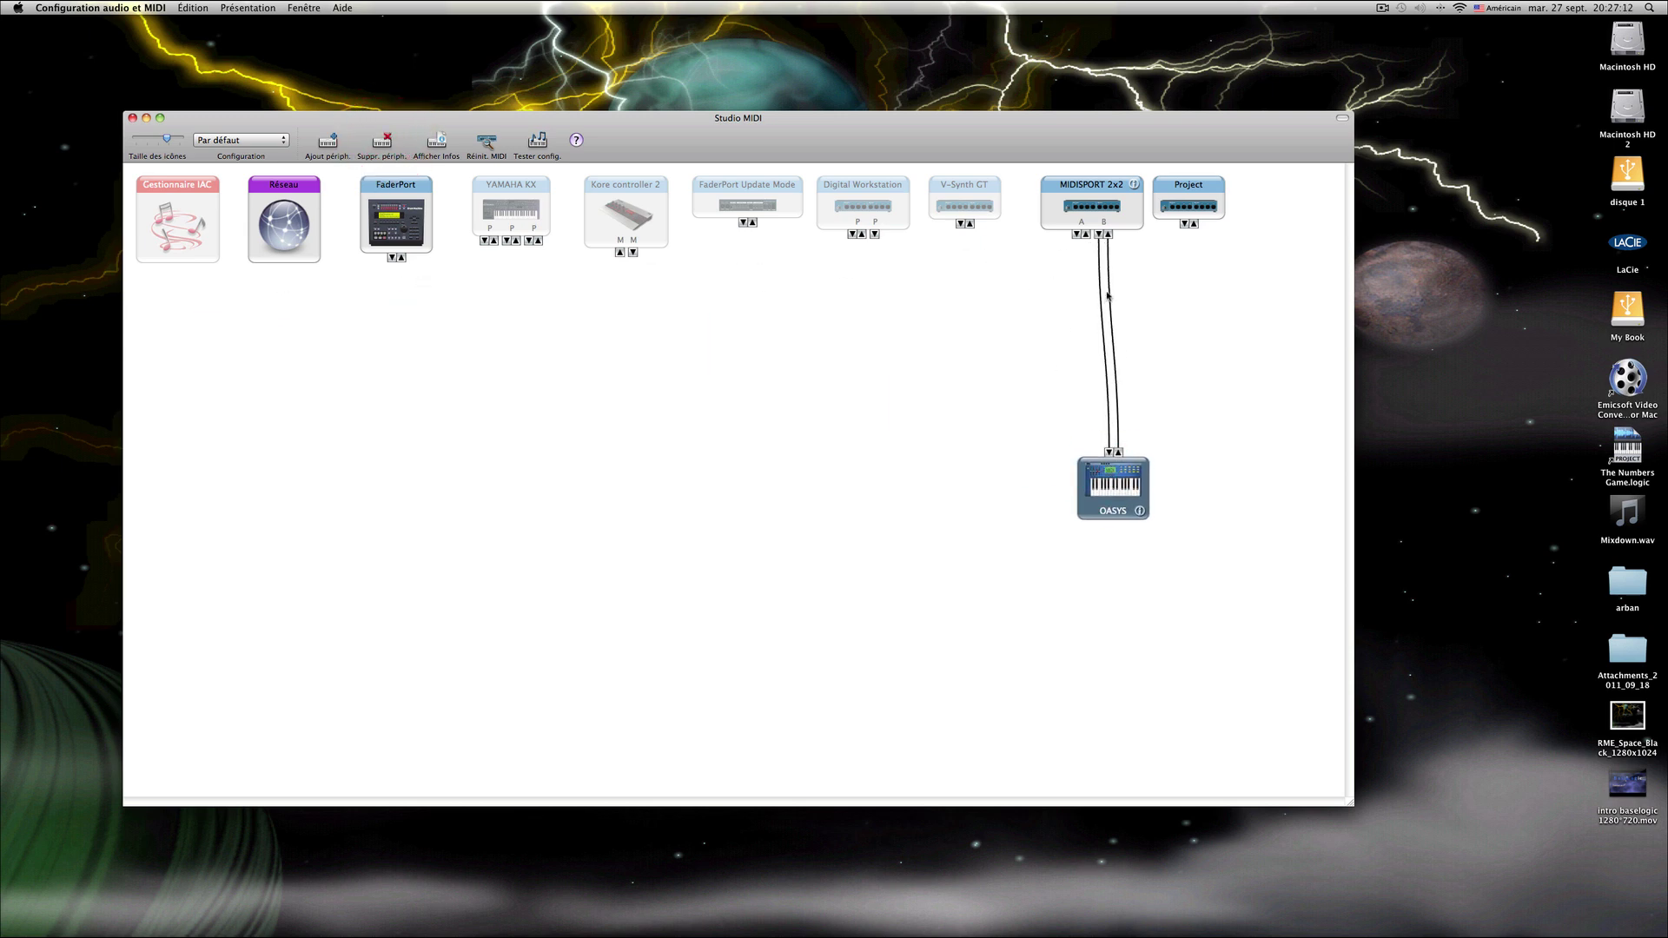
pyautogui.doubleClick(1111, 488)
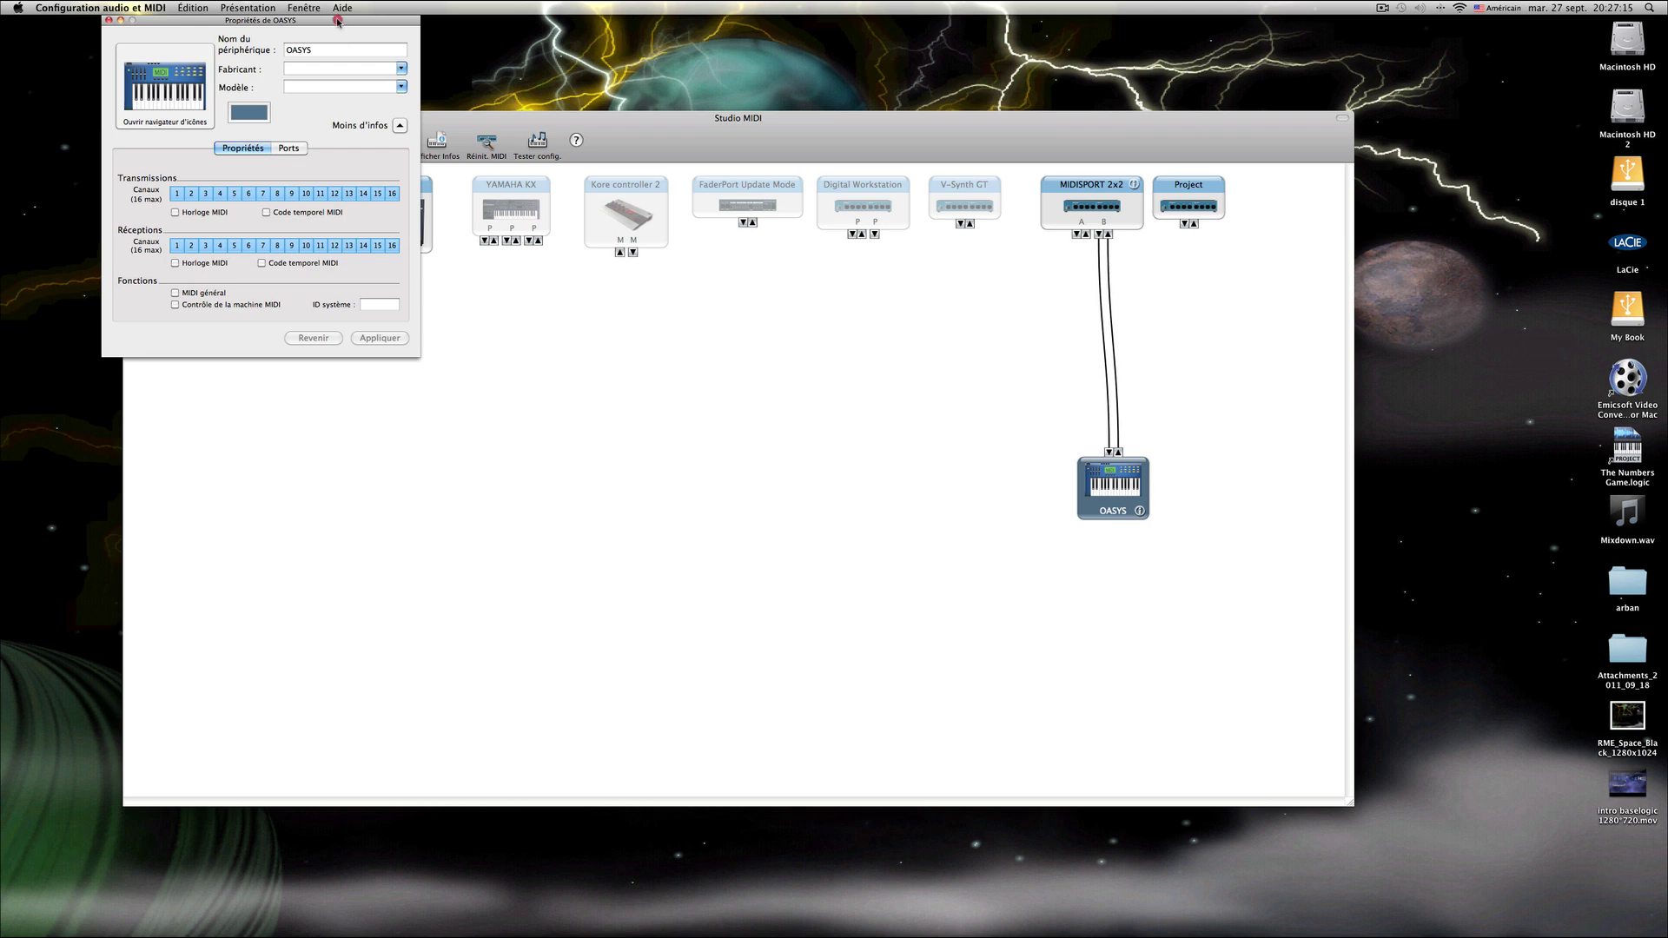
pyautogui.moveTo(338, 17); pyautogui.dragTo(805, 311)
pyautogui.click(807, 314)
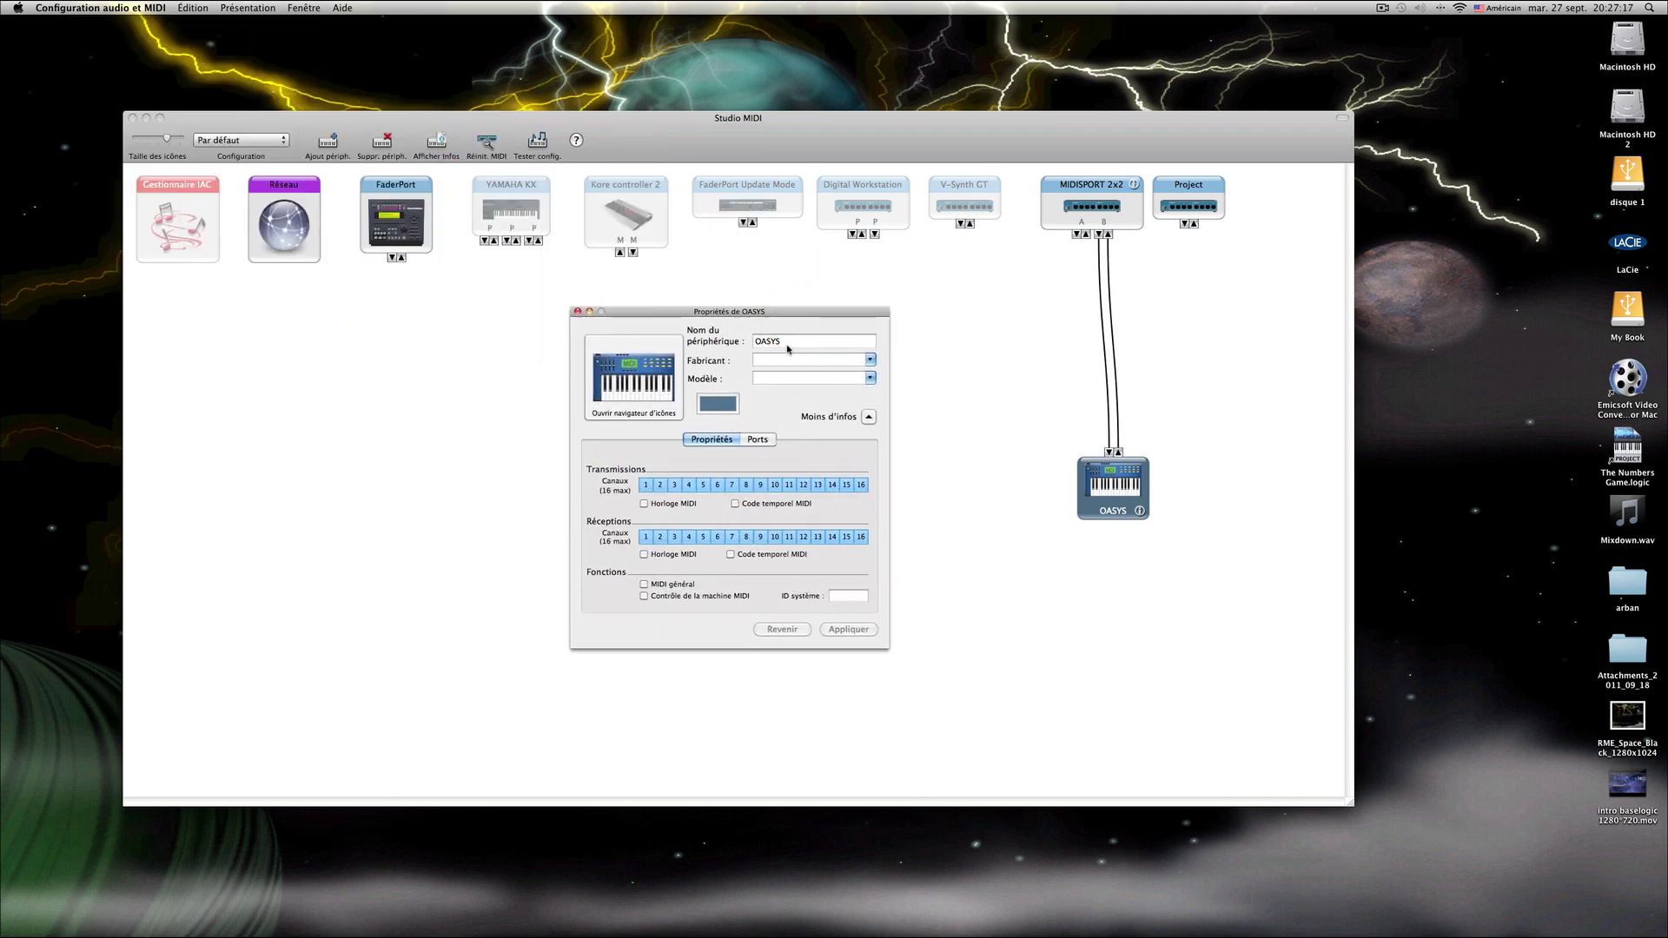
pyautogui.click(791, 344)
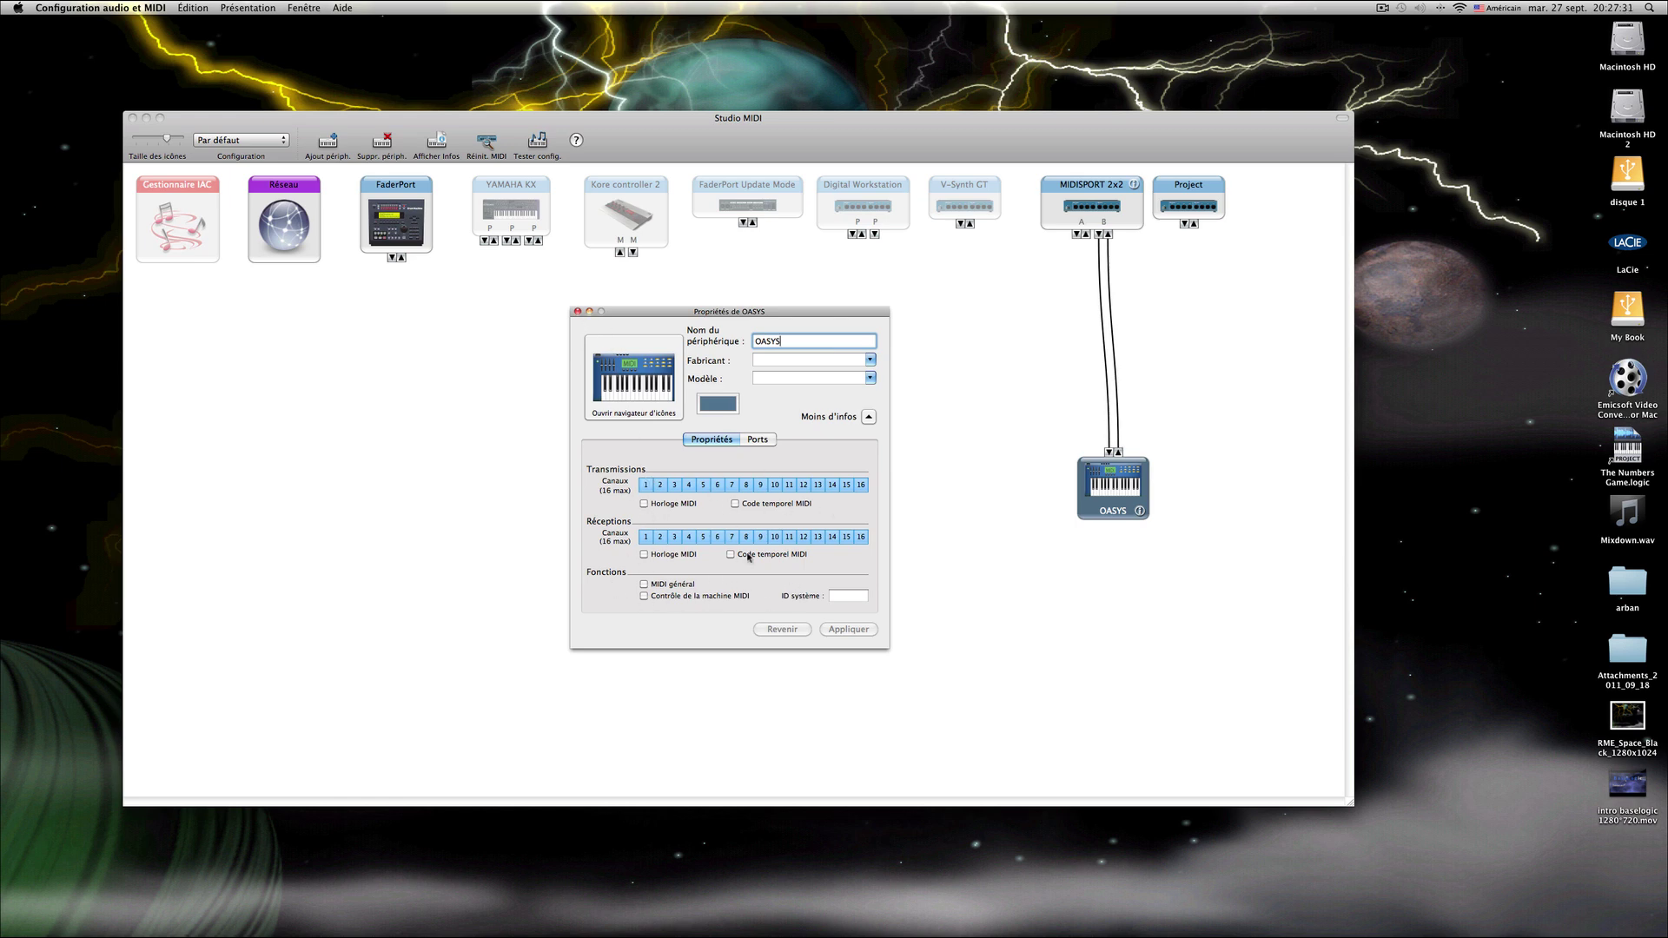
pyautogui.click(578, 311)
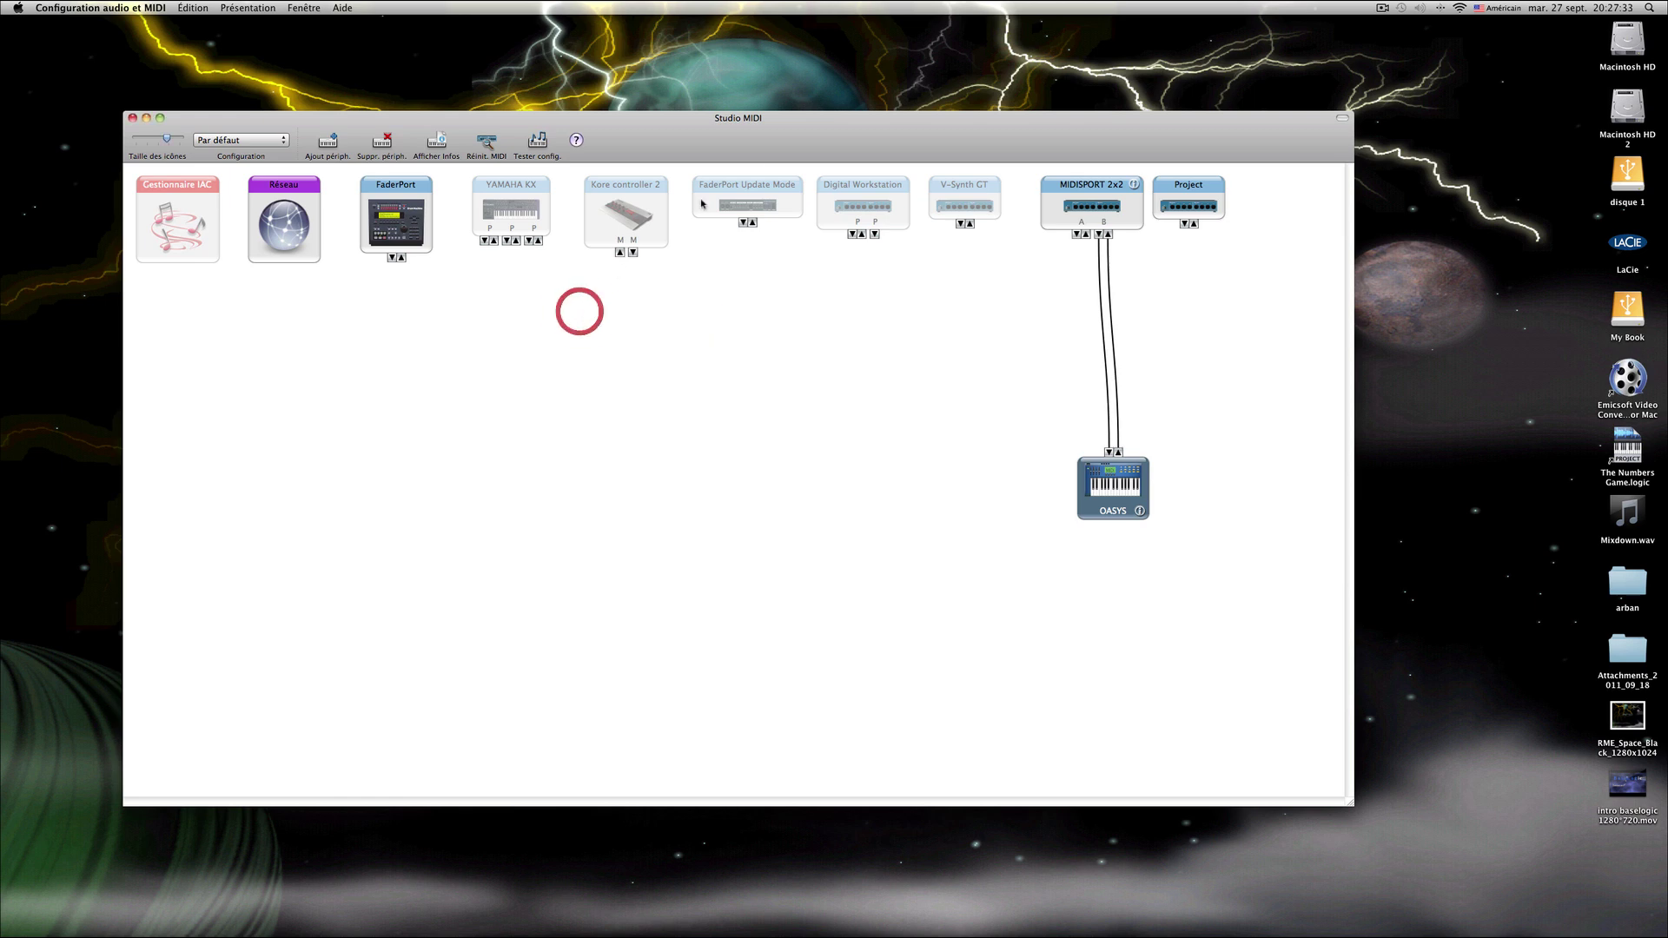
# Align the OASYS device so its two cables run straight down from port B of the MIDISPORT 2x2.
pyautogui.moveTo(756, 146); pyautogui.dragTo(791, 158)
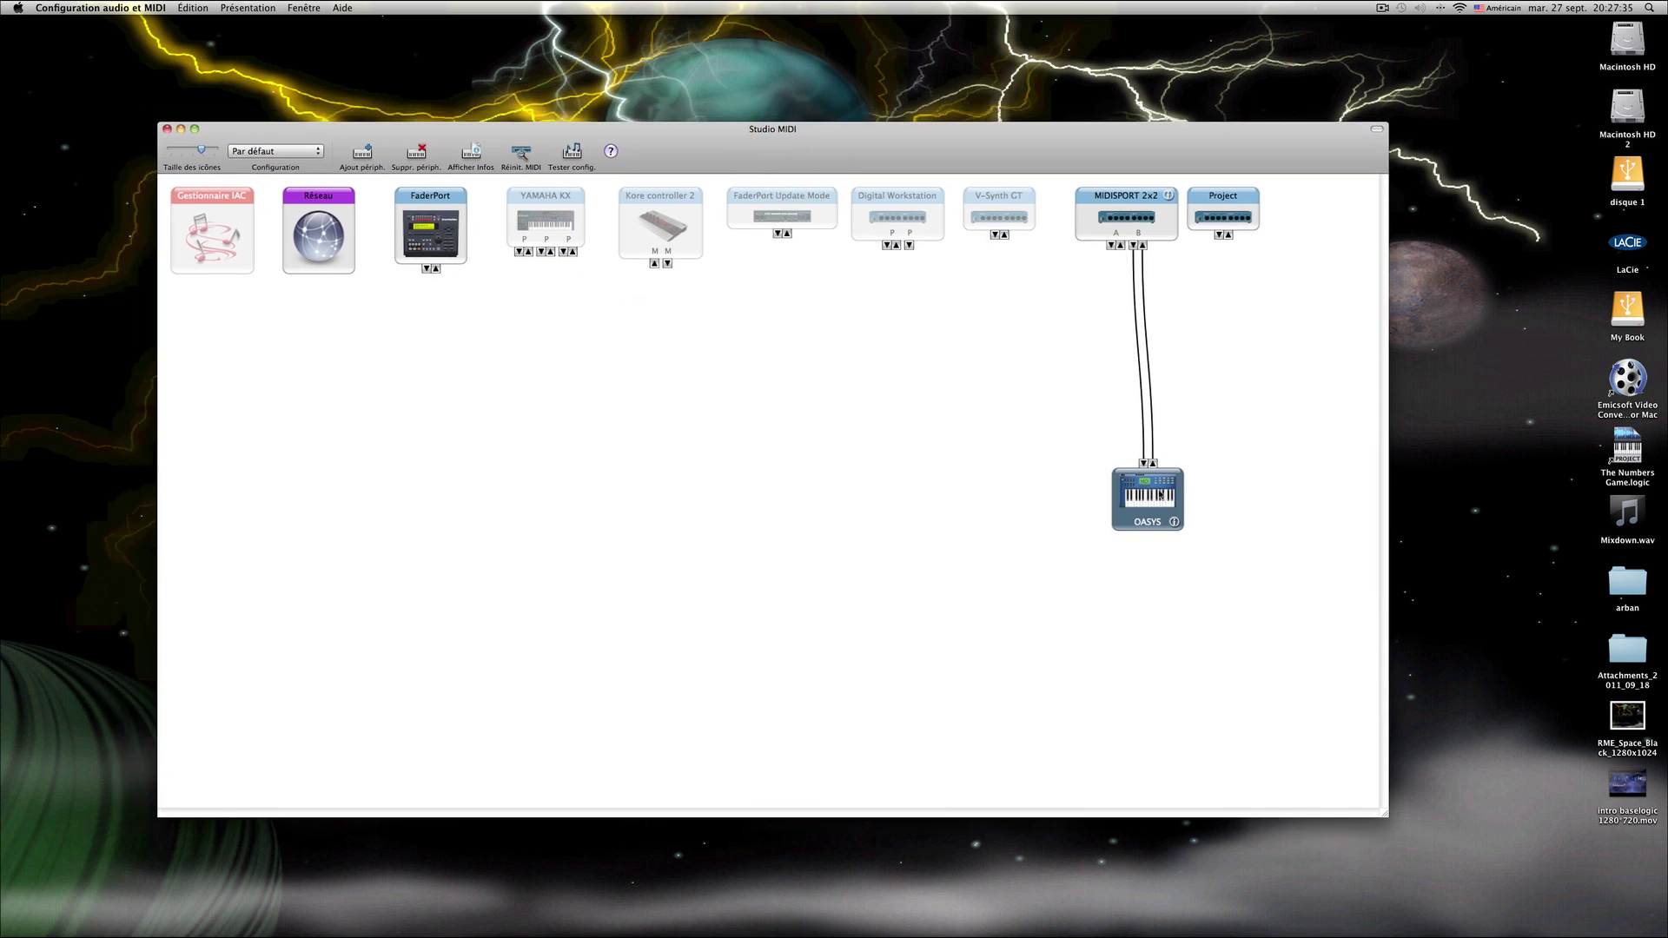
pyautogui.moveTo(1160, 494); pyautogui.dragTo(1150, 499)
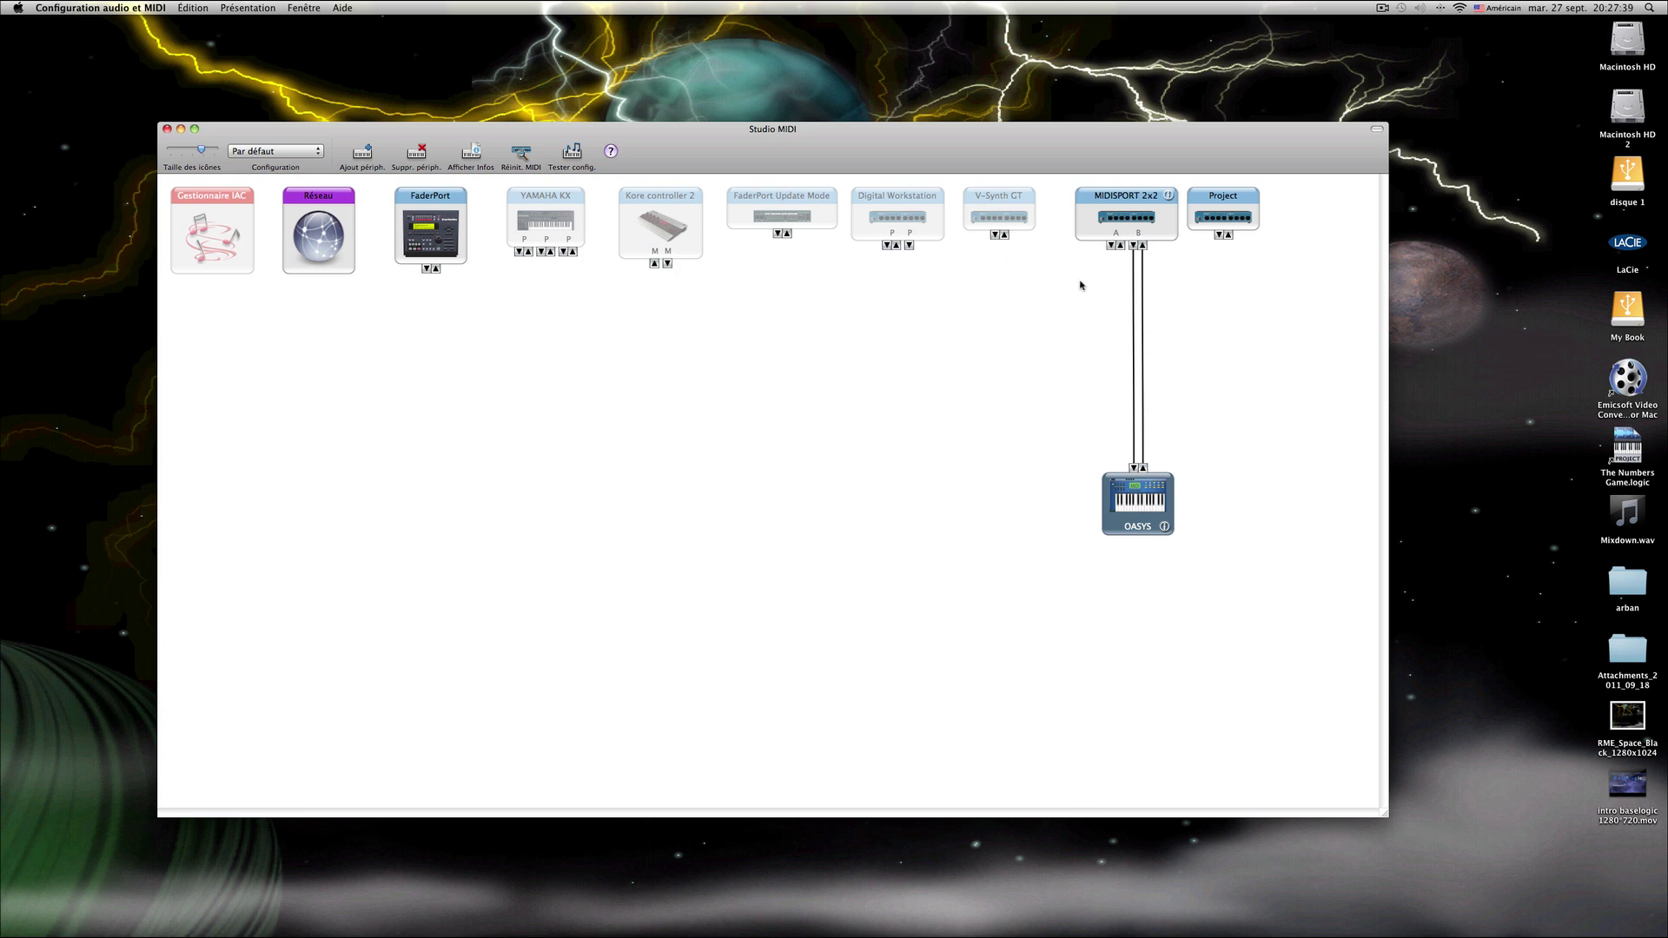
pyautogui.click(1060, 159)
# Quit Configuration audio et MIDI and close the Utilitaires Finder window.
pyautogui.click(150, 7)
pyautogui.click(147, 128)
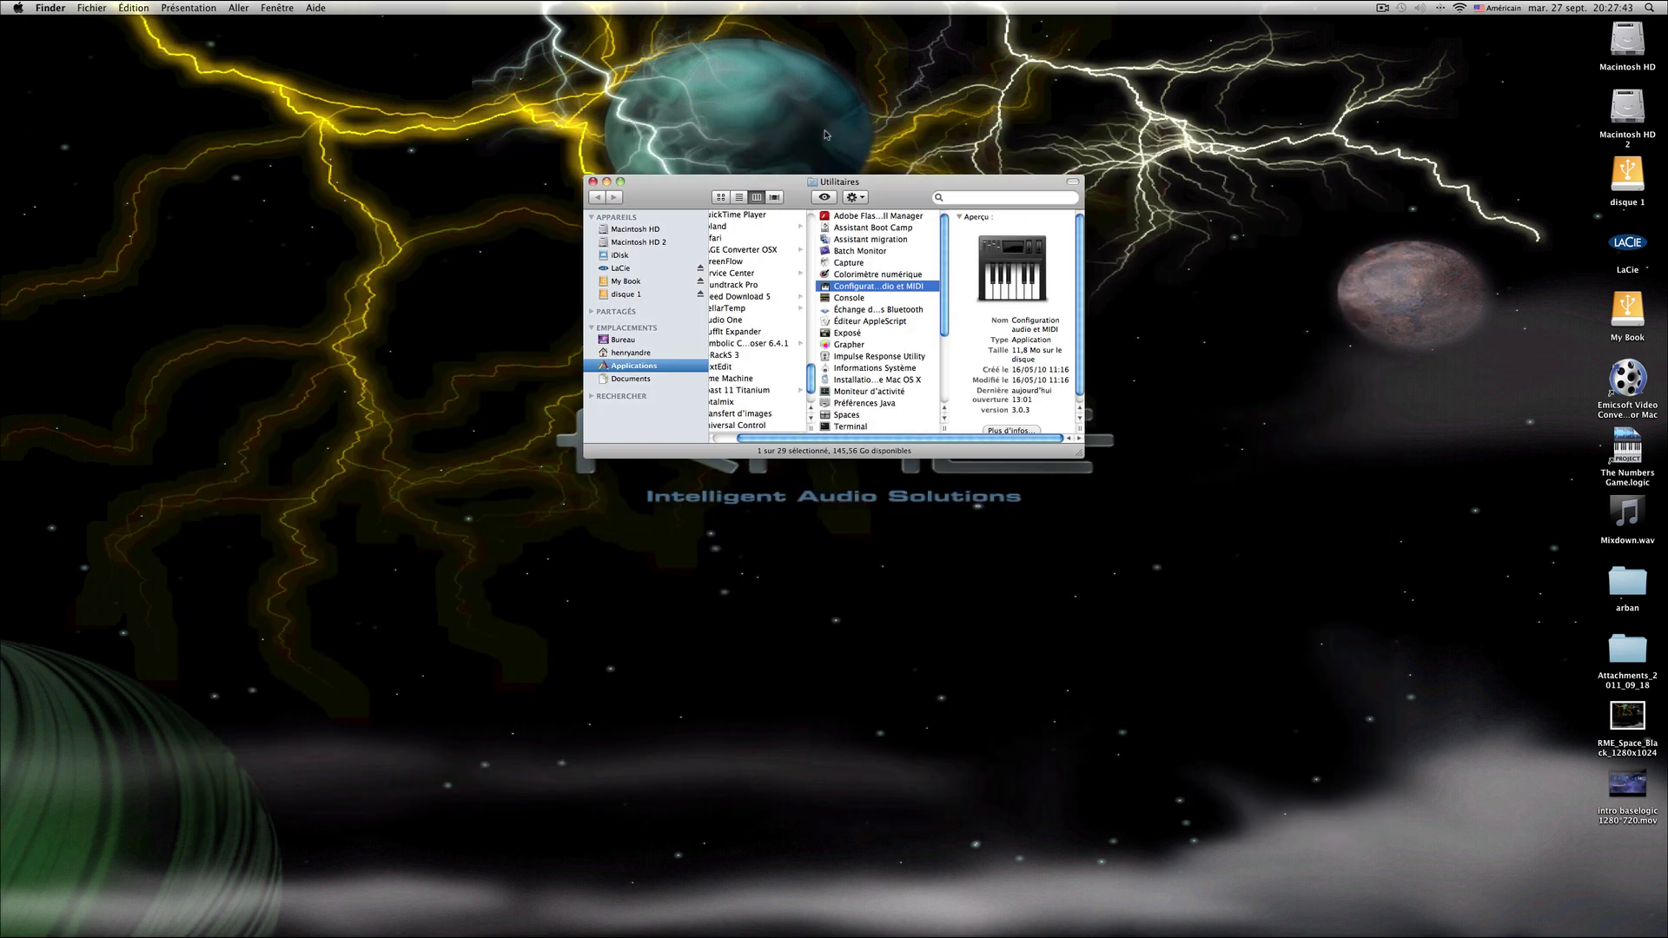
pyautogui.click(593, 181)
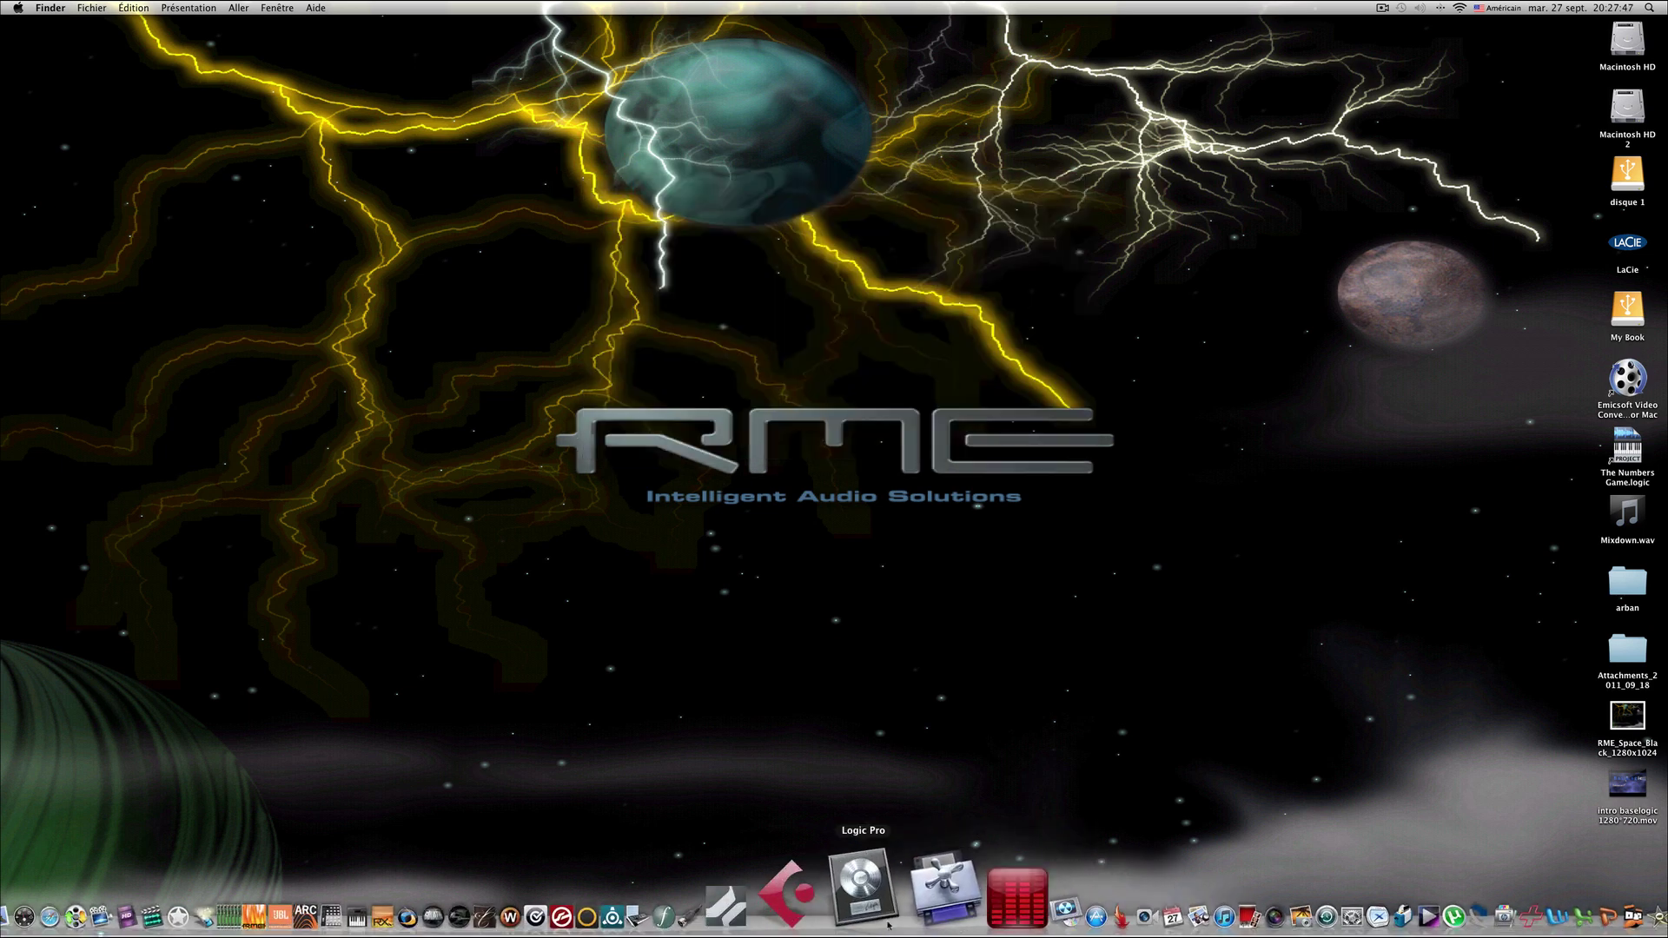
# Launch Logic Pro and create an empty project with one external MIDI track and the library open.
pyautogui.click(884, 921)
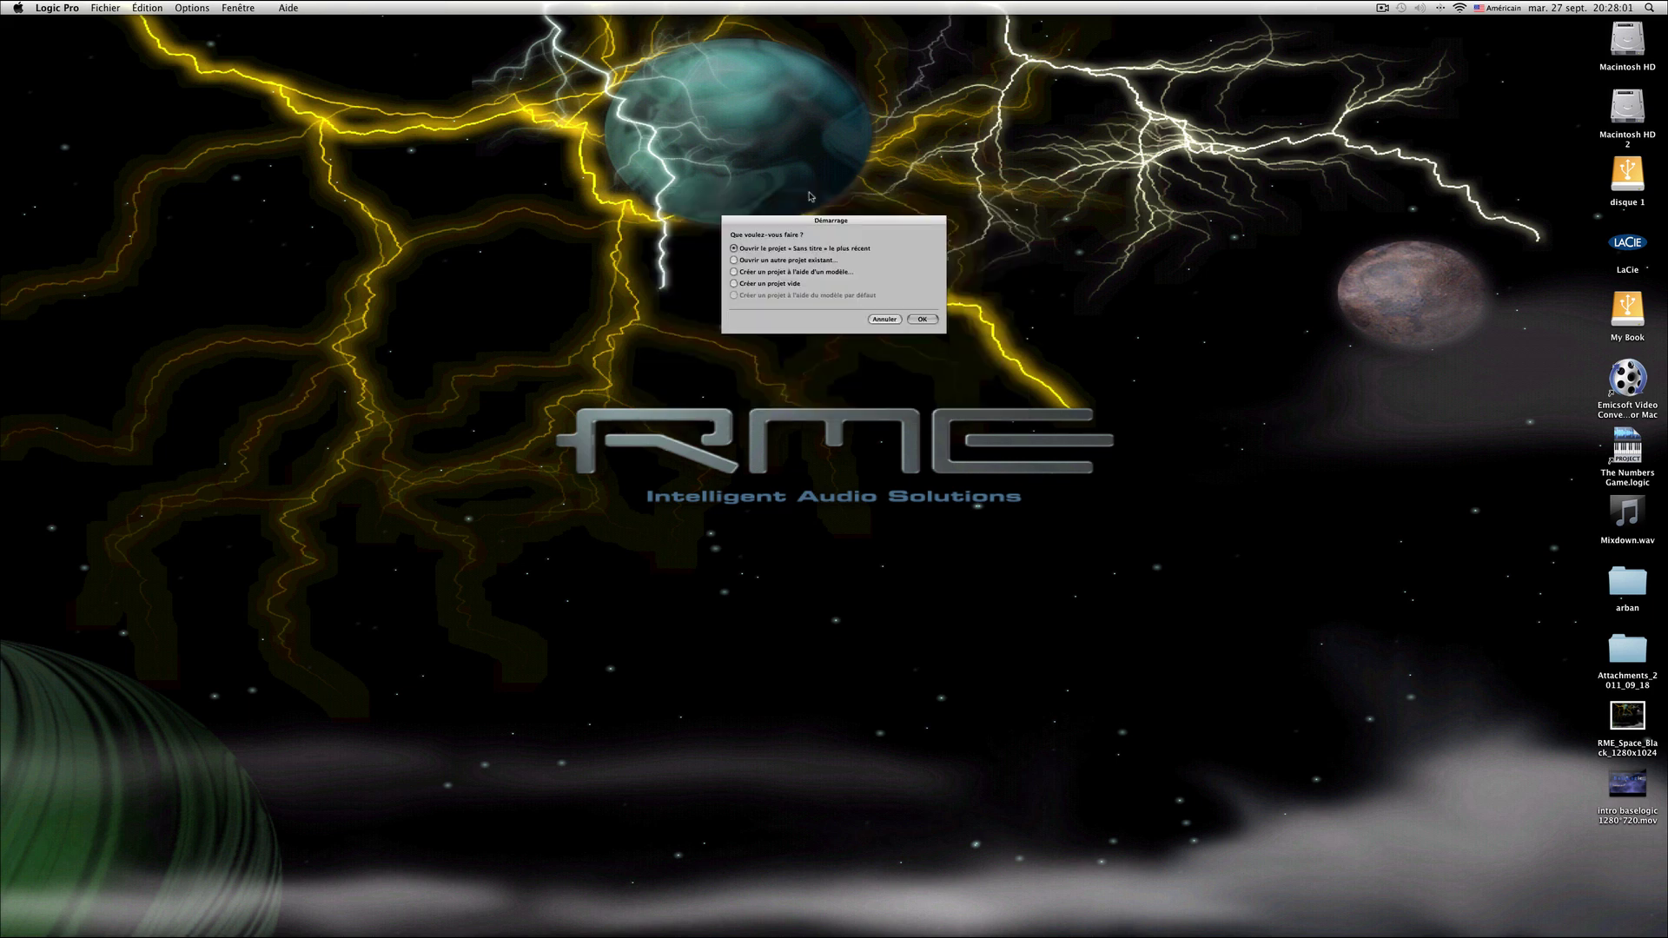
pyautogui.click(733, 284)
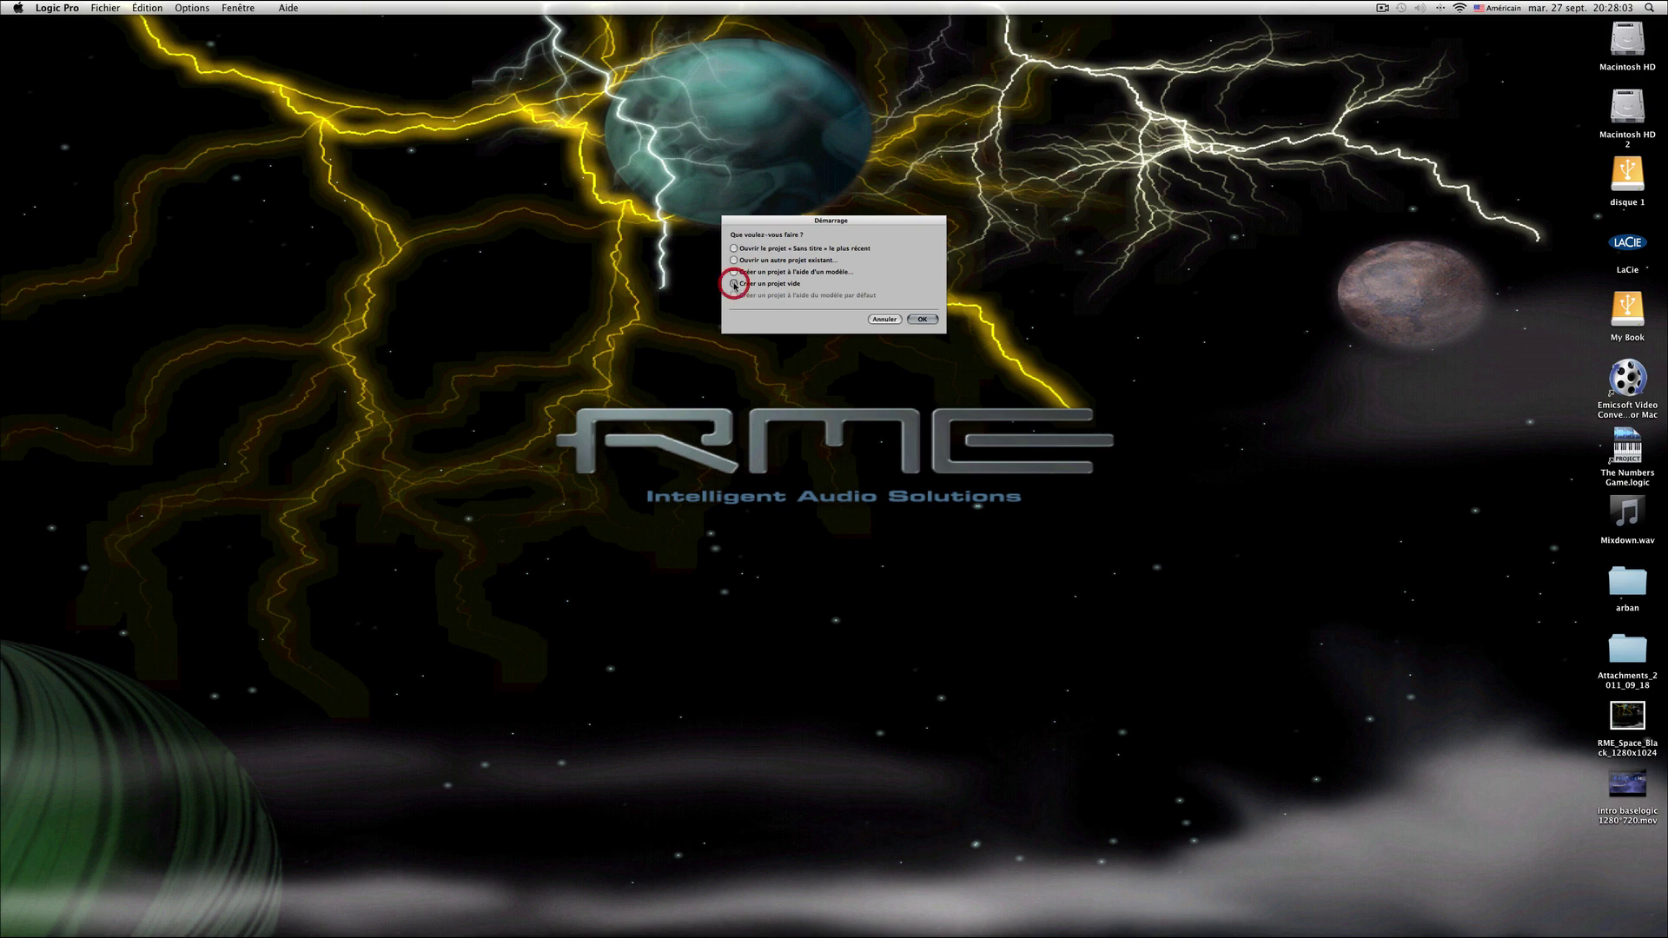
pyautogui.click(922, 319)
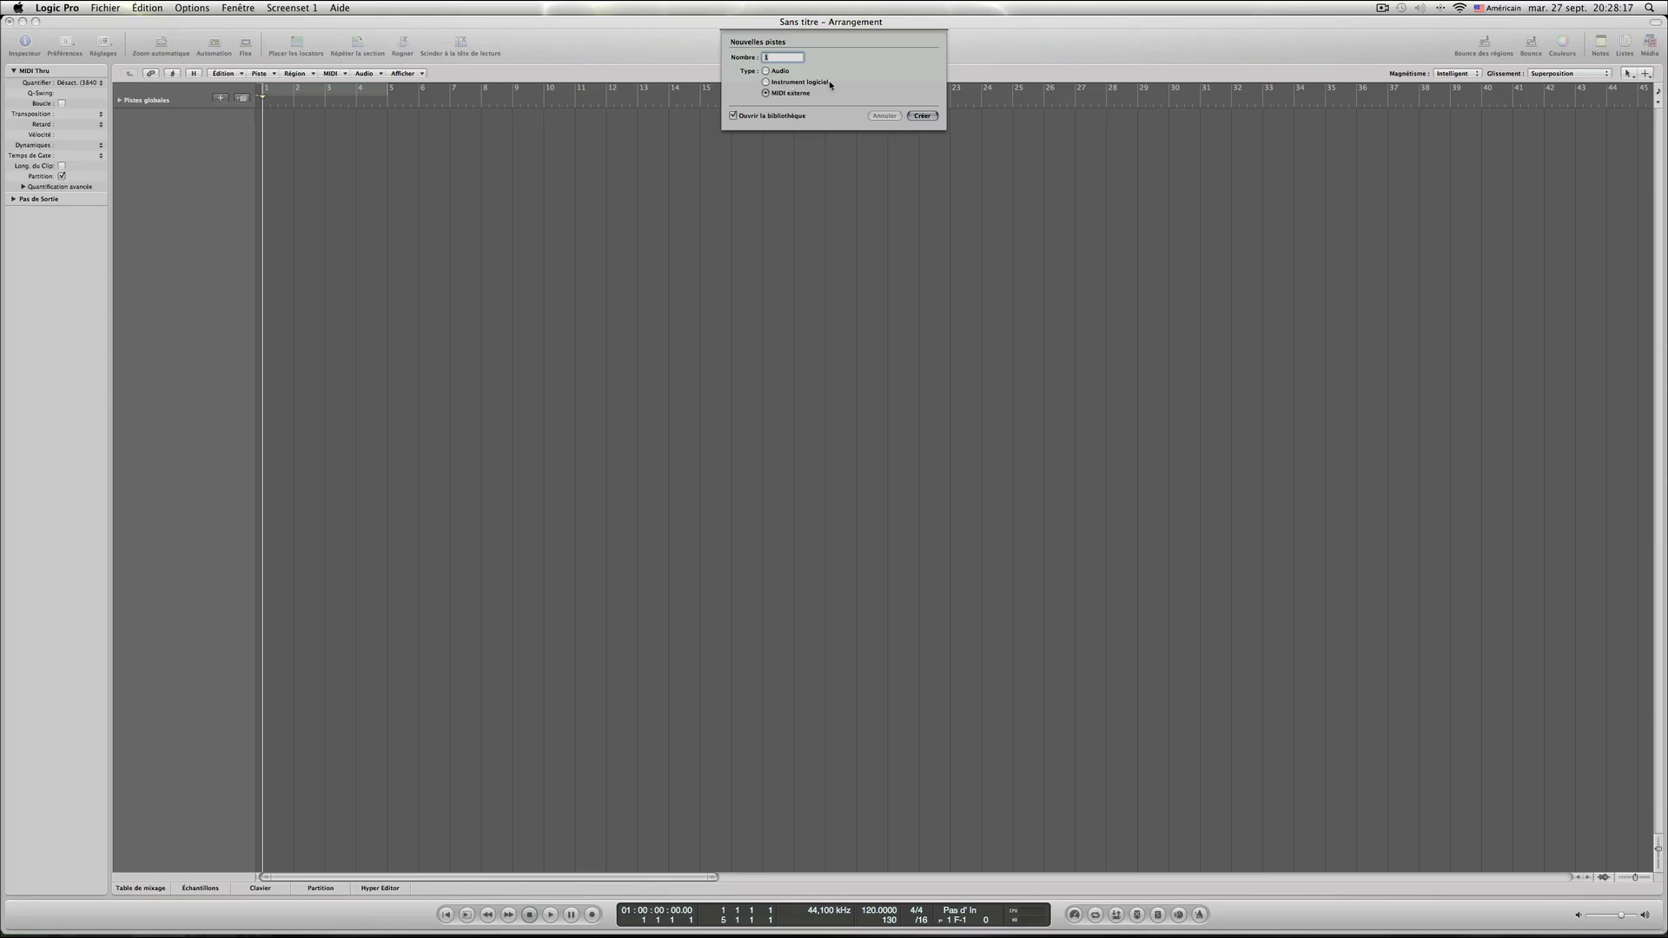
pyautogui.click(921, 119)
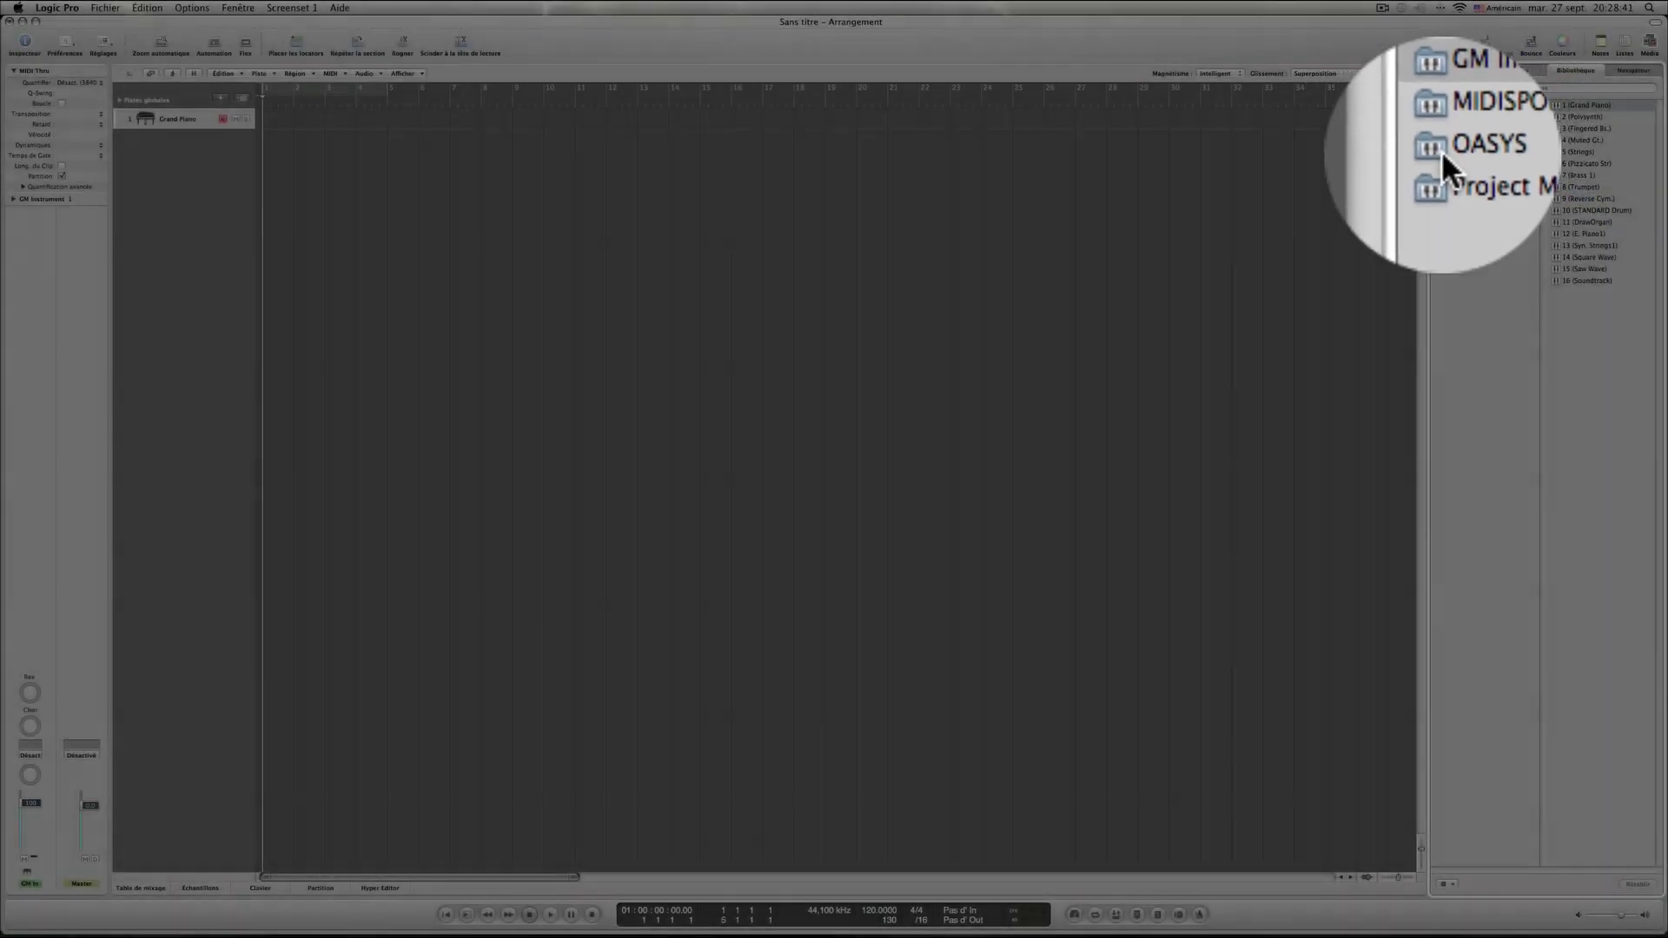
# Examine the channels offered by OASYS and GM Instrument in the library against the Grand Piano track.
pyautogui.click(1442, 152)
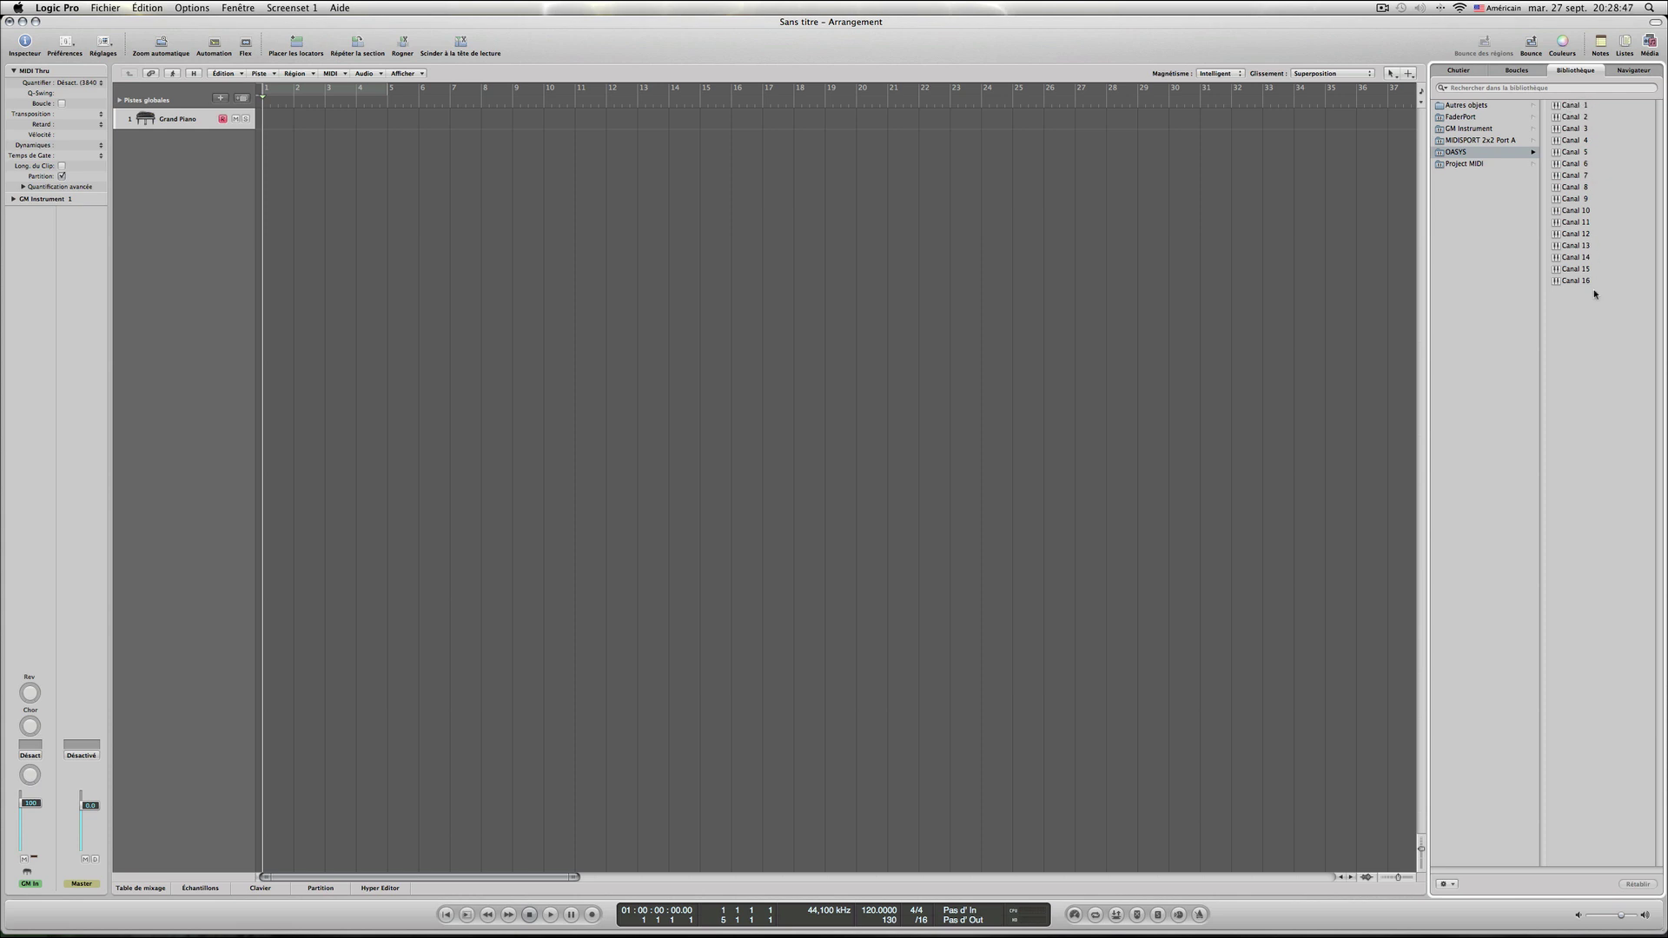
pyautogui.click(1443, 156)
pyautogui.click(1443, 128)
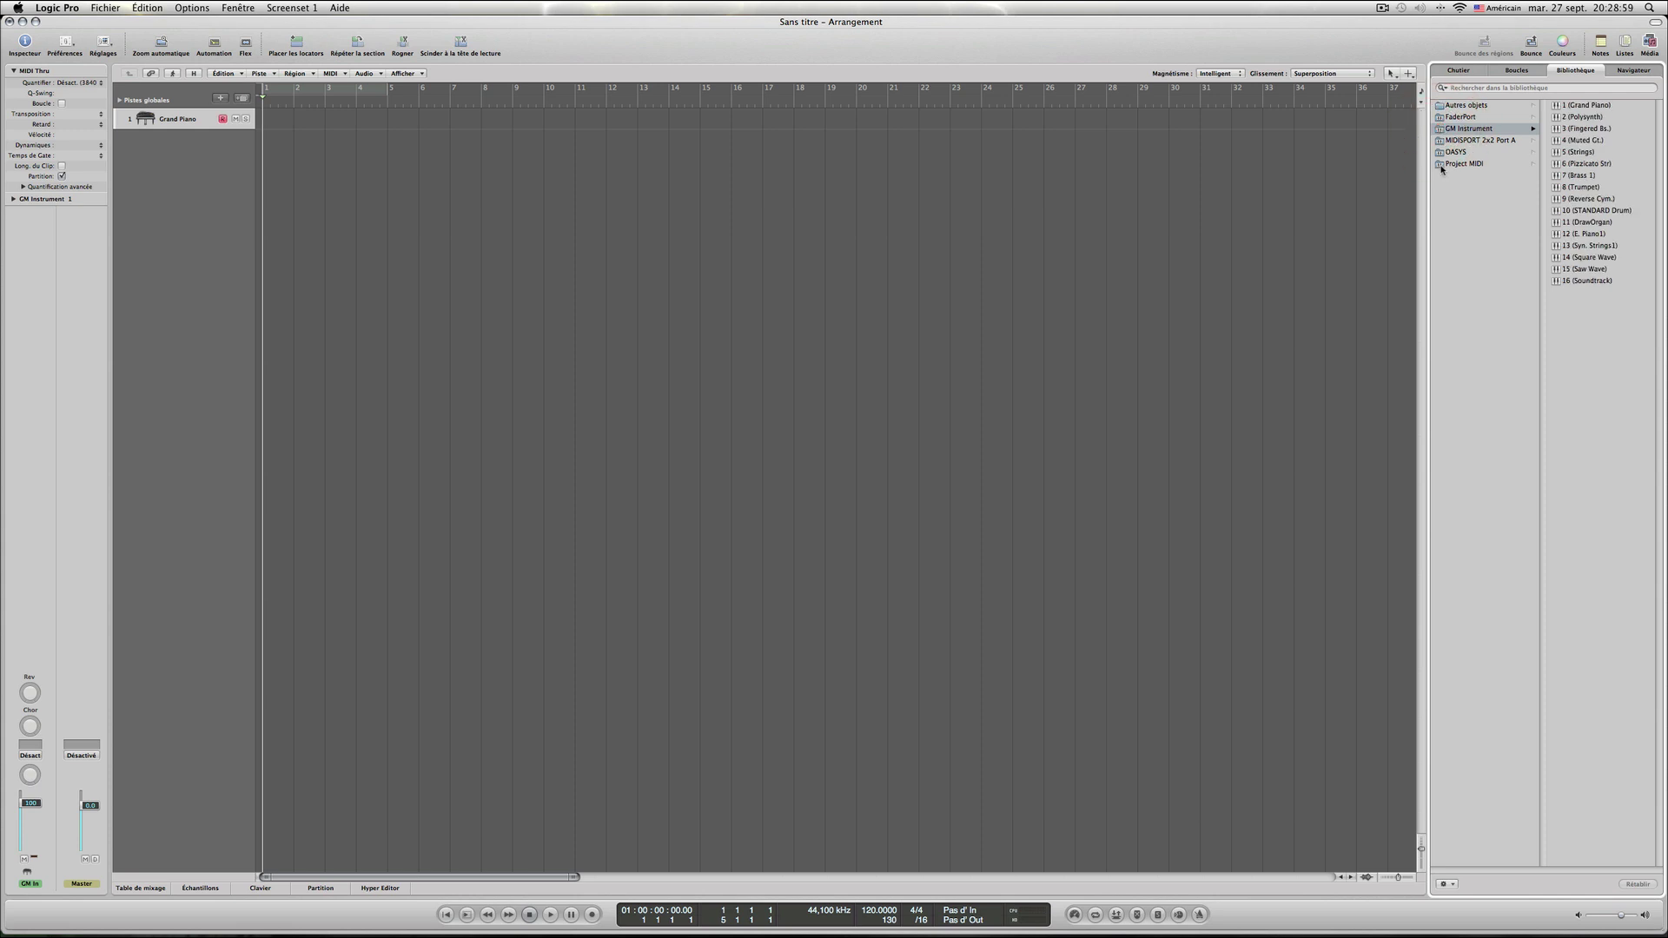
pyautogui.click(1444, 152)
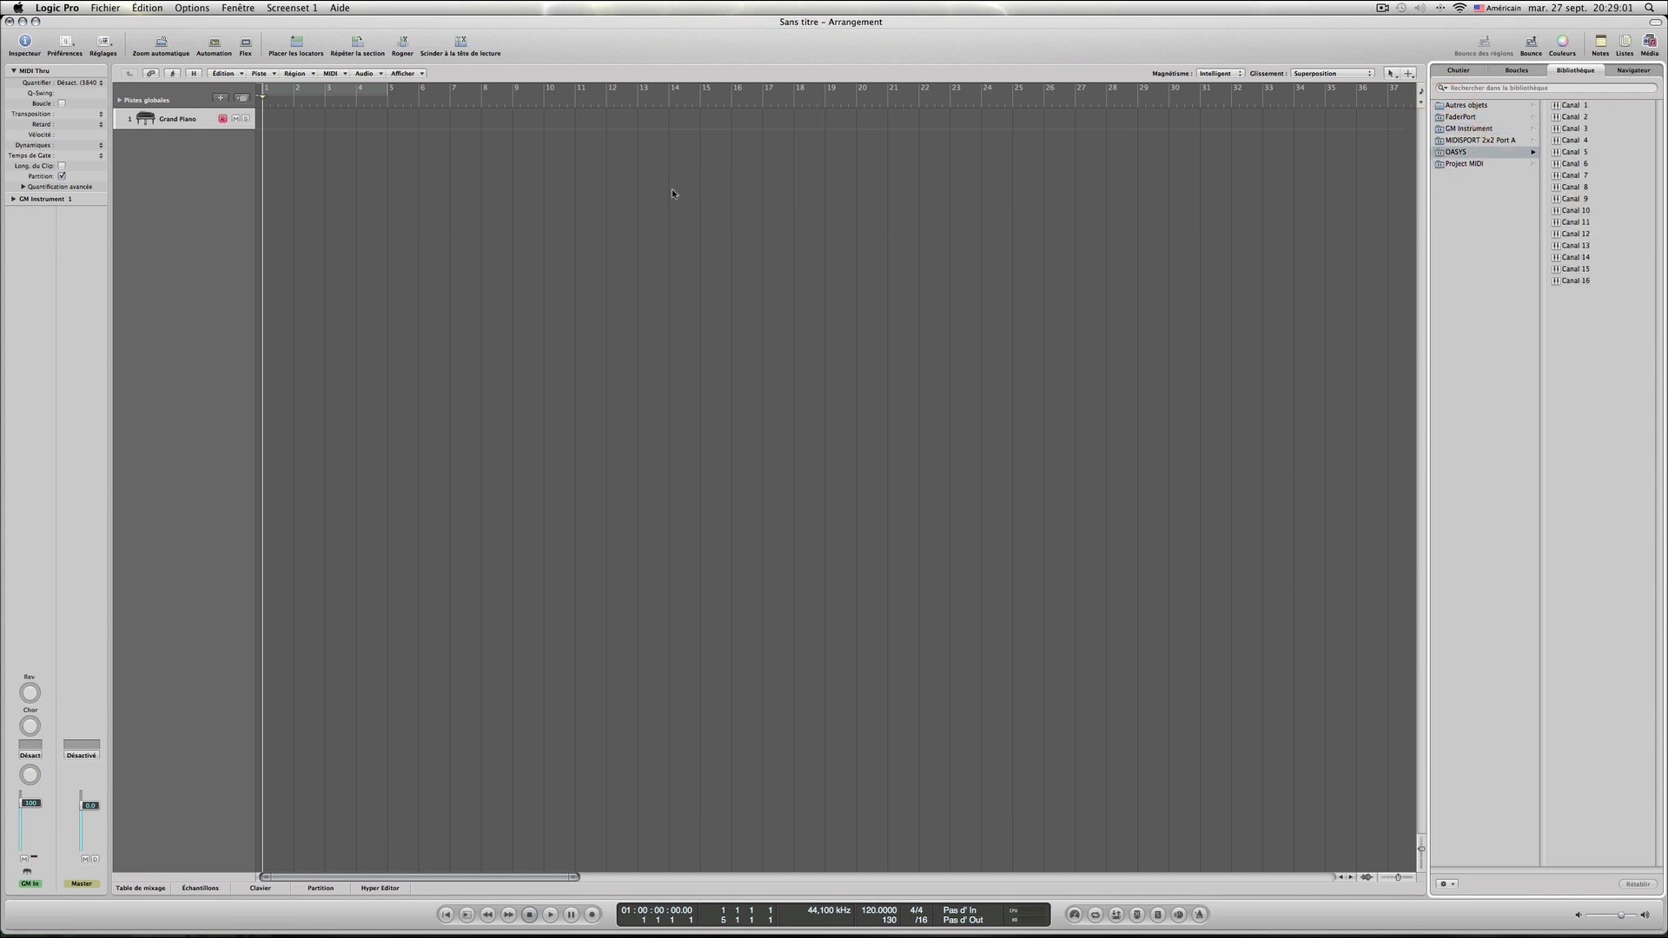
pyautogui.click(181, 120)
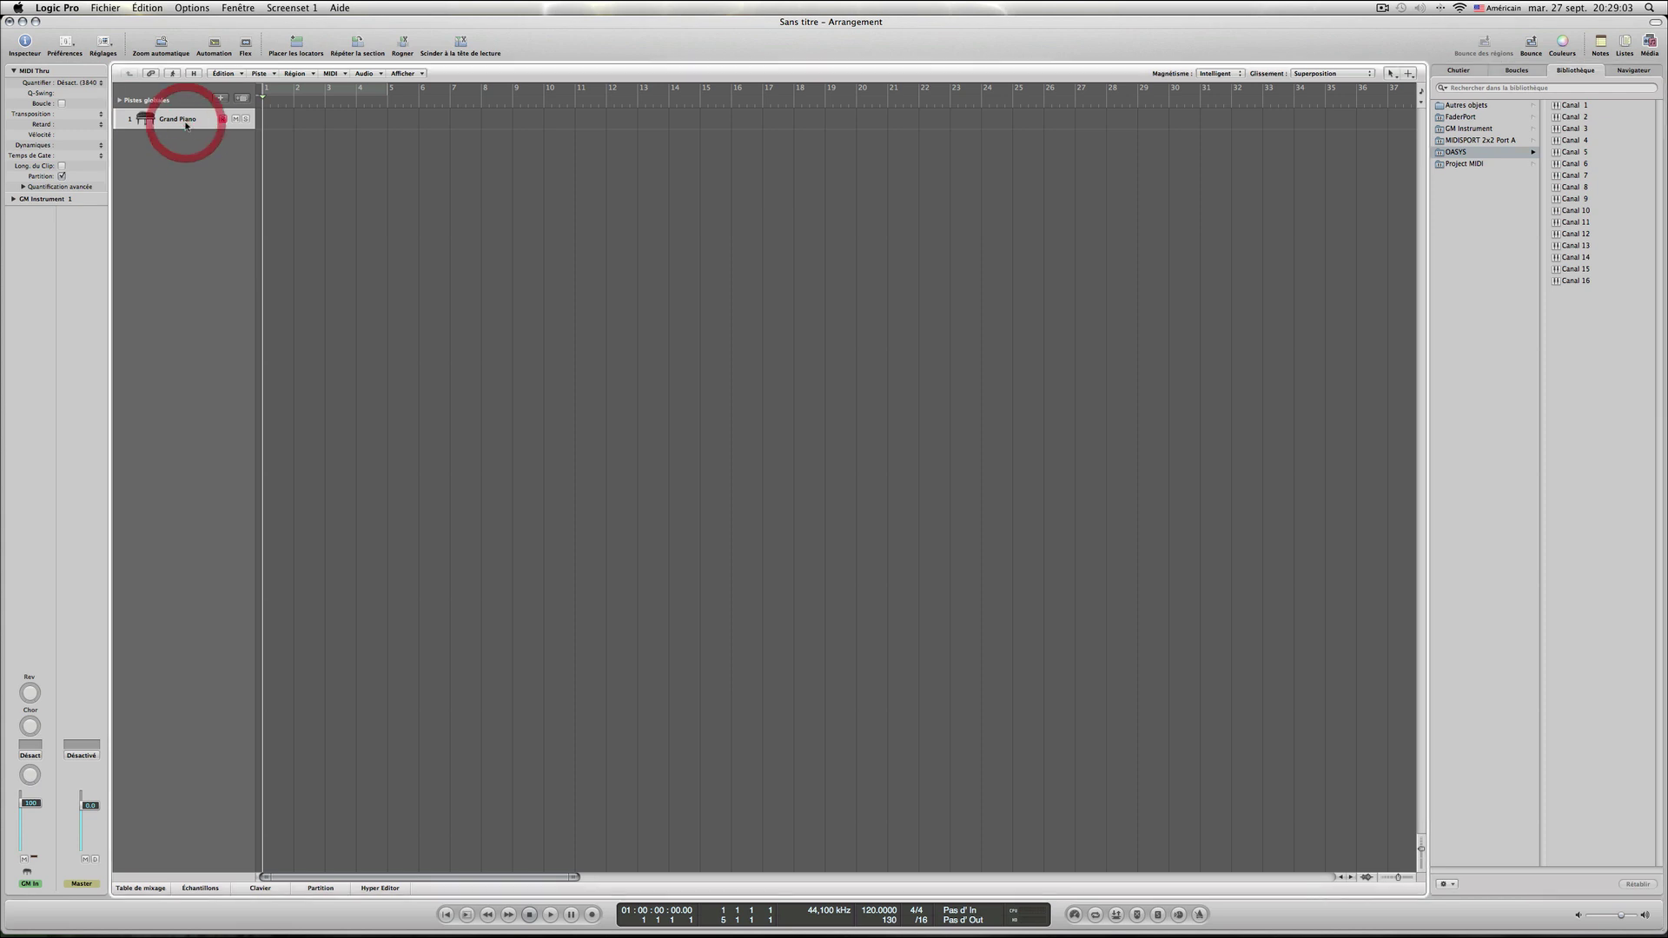
# Open the Environnement window, enlarge it over the arrangement, and show the Instr. MIDI layer.
pyautogui.click(250, 8)
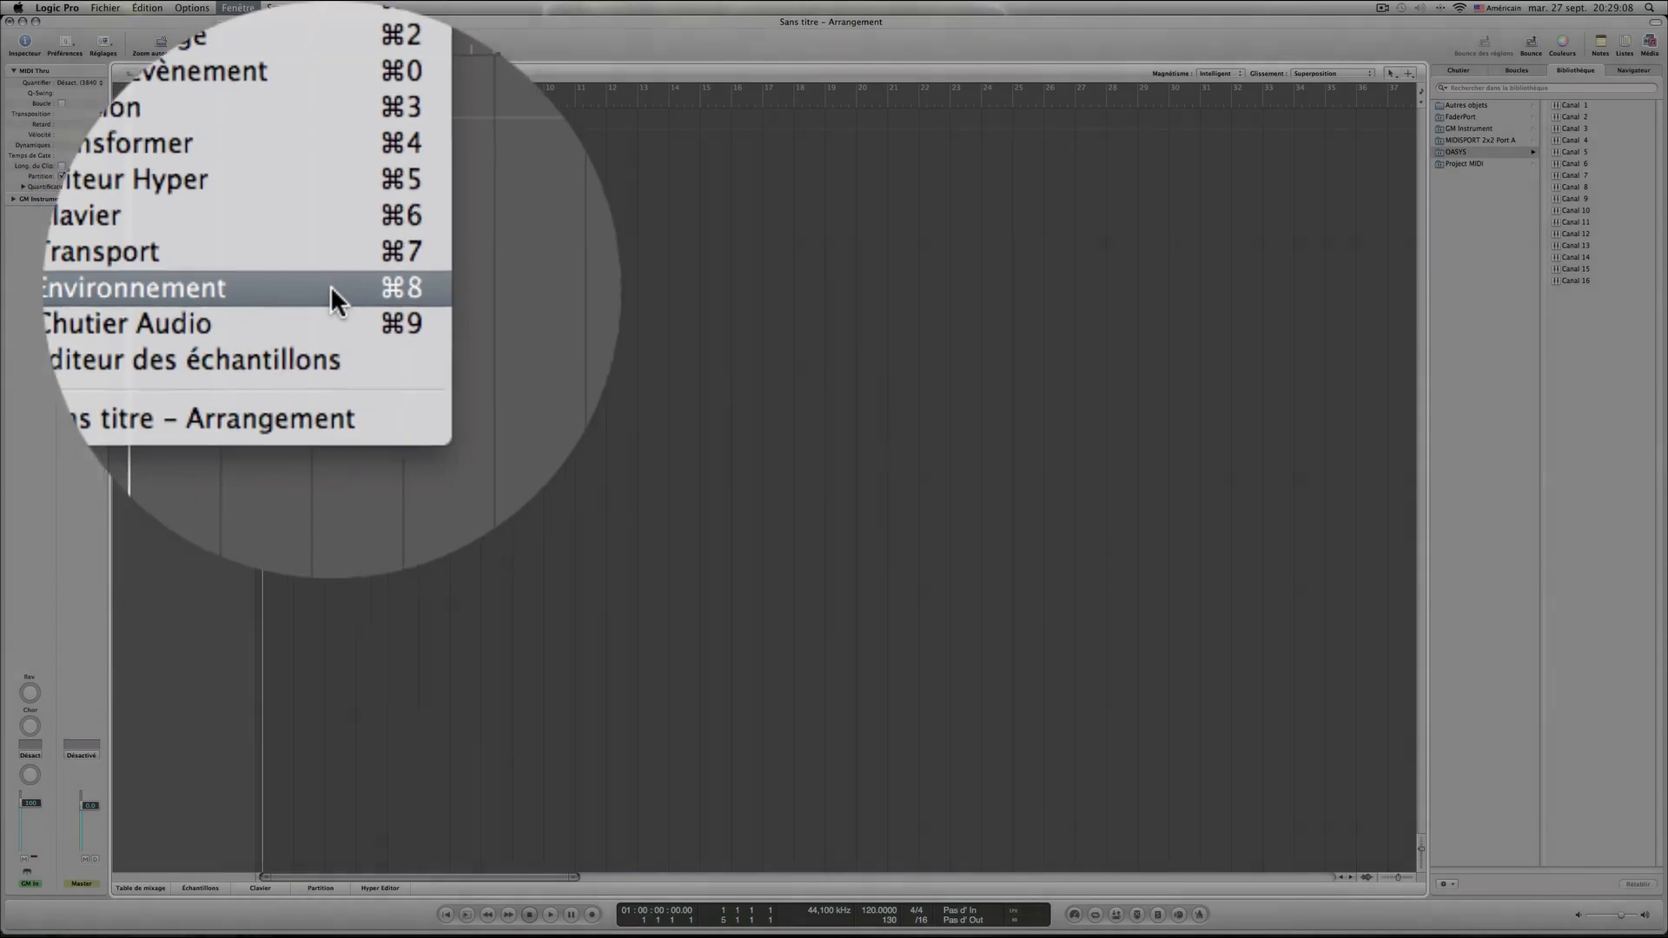
pyautogui.click(325, 143)
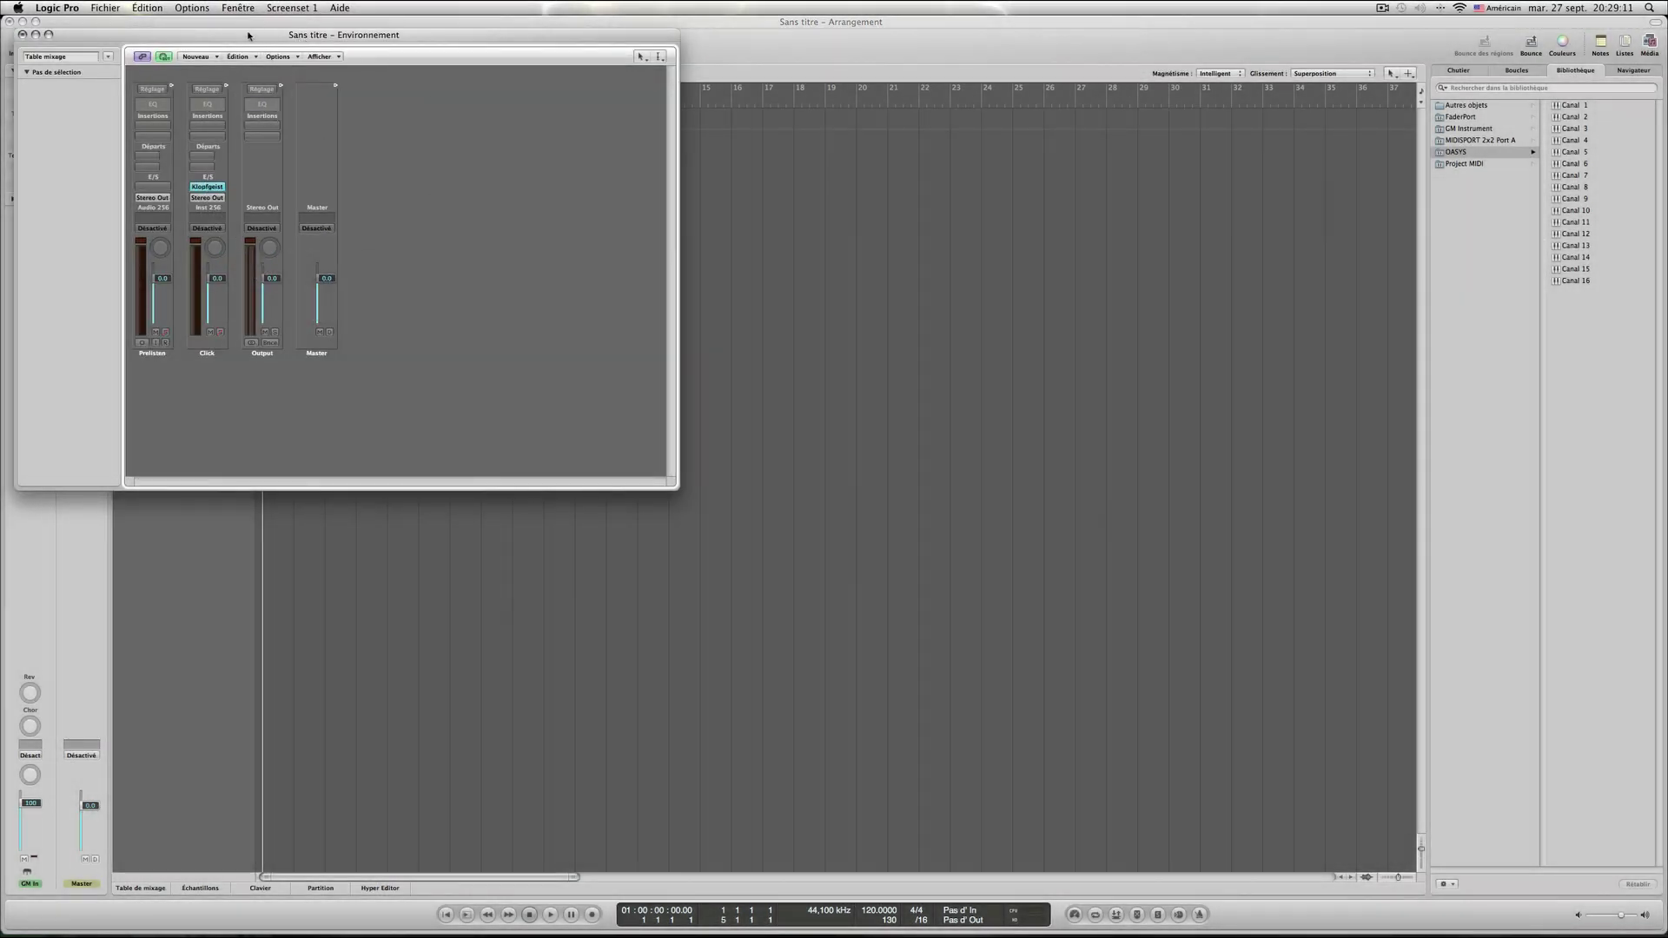
pyautogui.moveTo(248, 36); pyautogui.dragTo(559, 182)
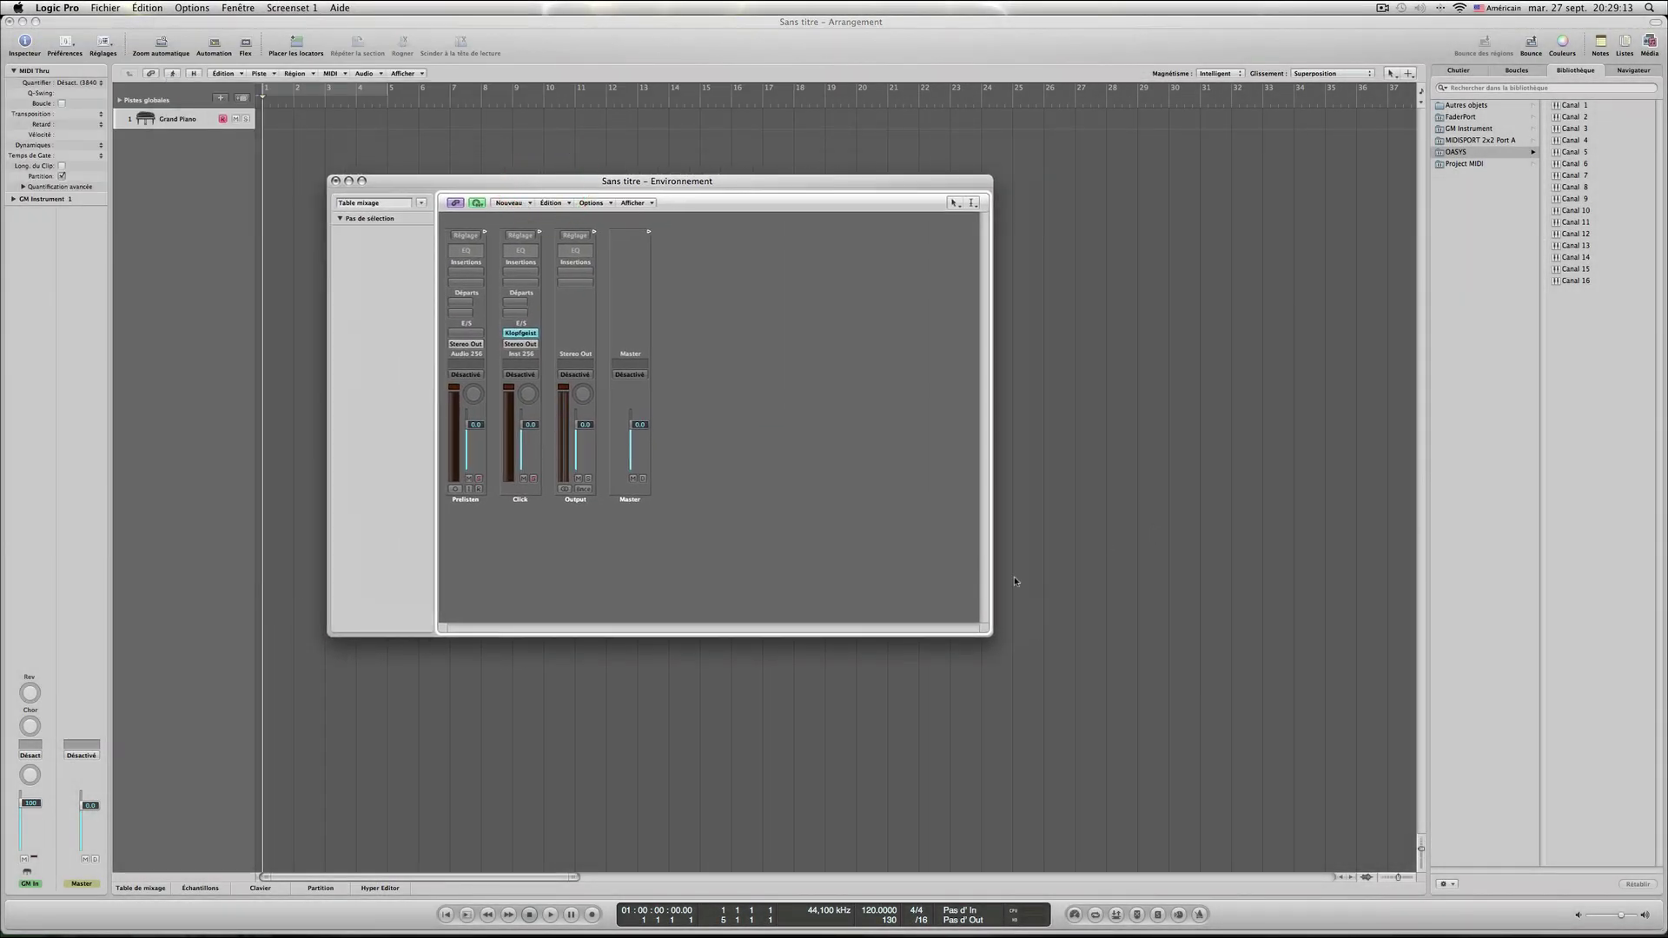
pyautogui.moveTo(989, 632); pyautogui.dragTo(1268, 700)
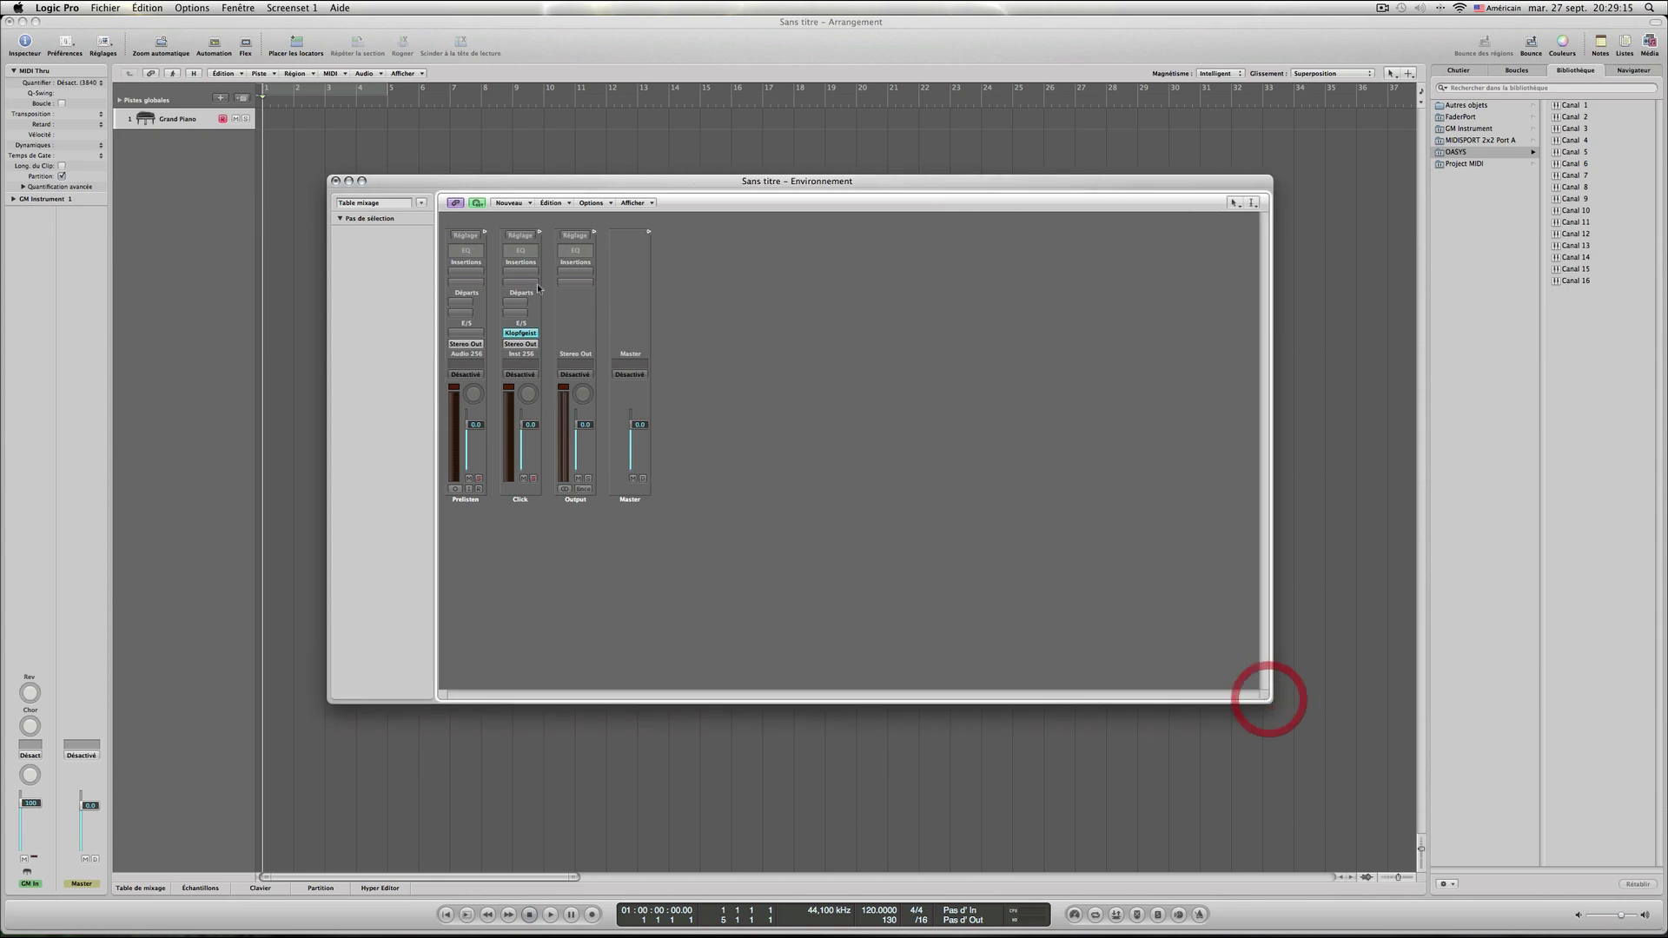
pyautogui.click(422, 203)
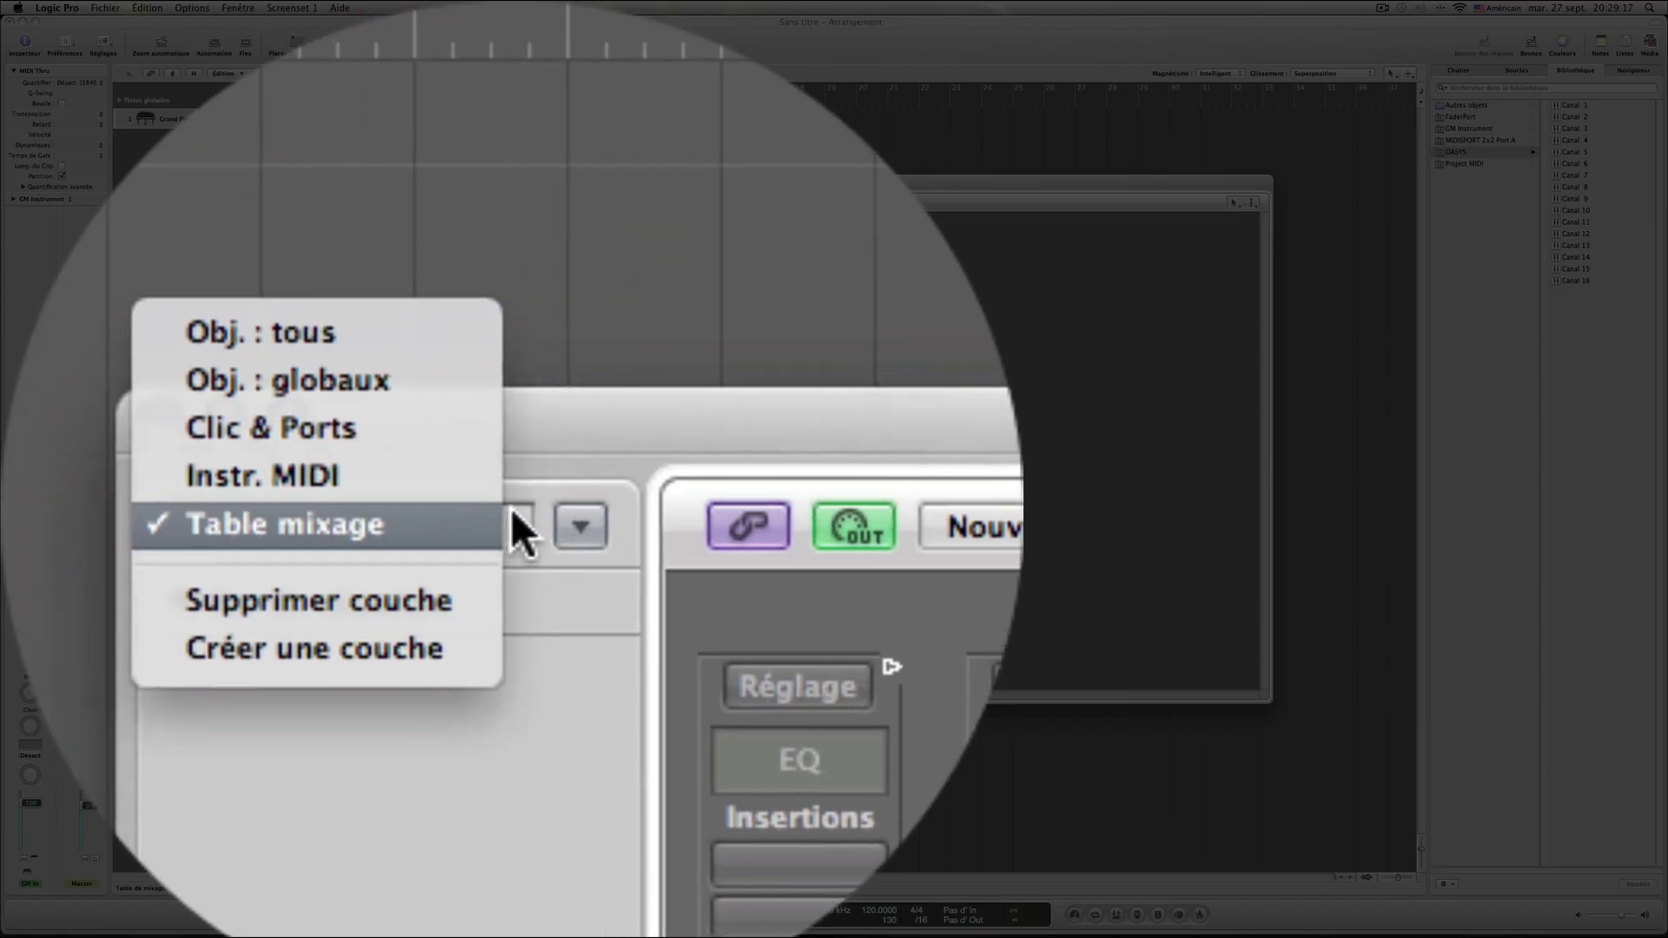
pyautogui.click(491, 477)
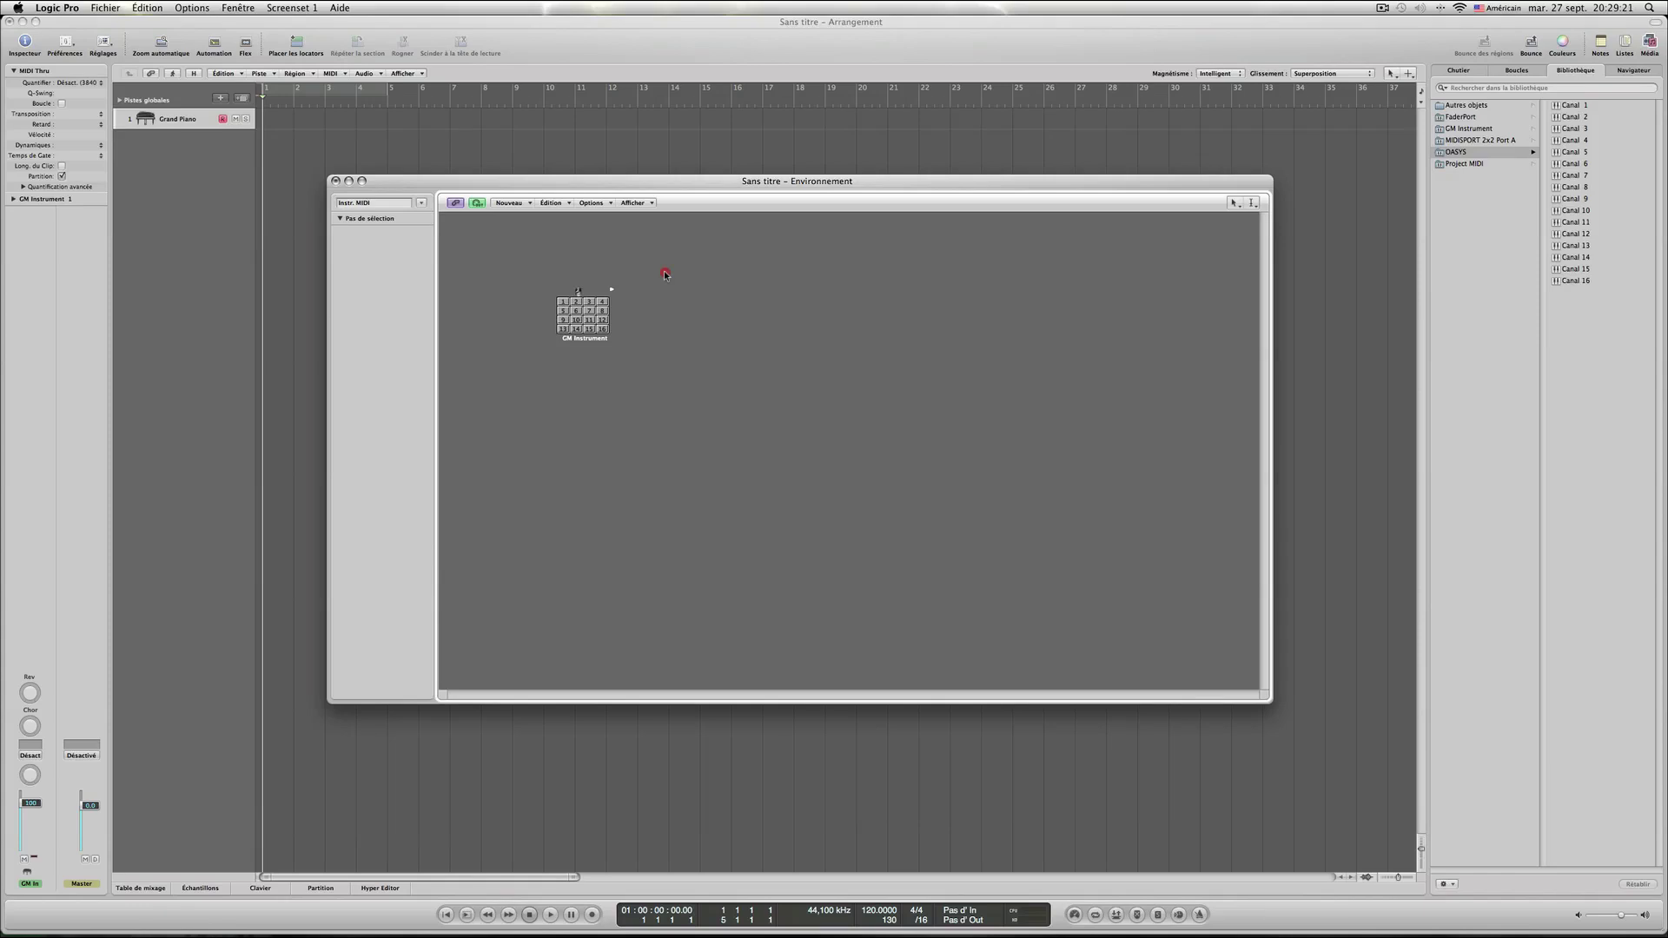
# Delete the GM Instrument object from the Instr. MIDI layer, removing it even though a track uses it.
pyautogui.moveTo(665, 275); pyautogui.dragTo(527, 376)
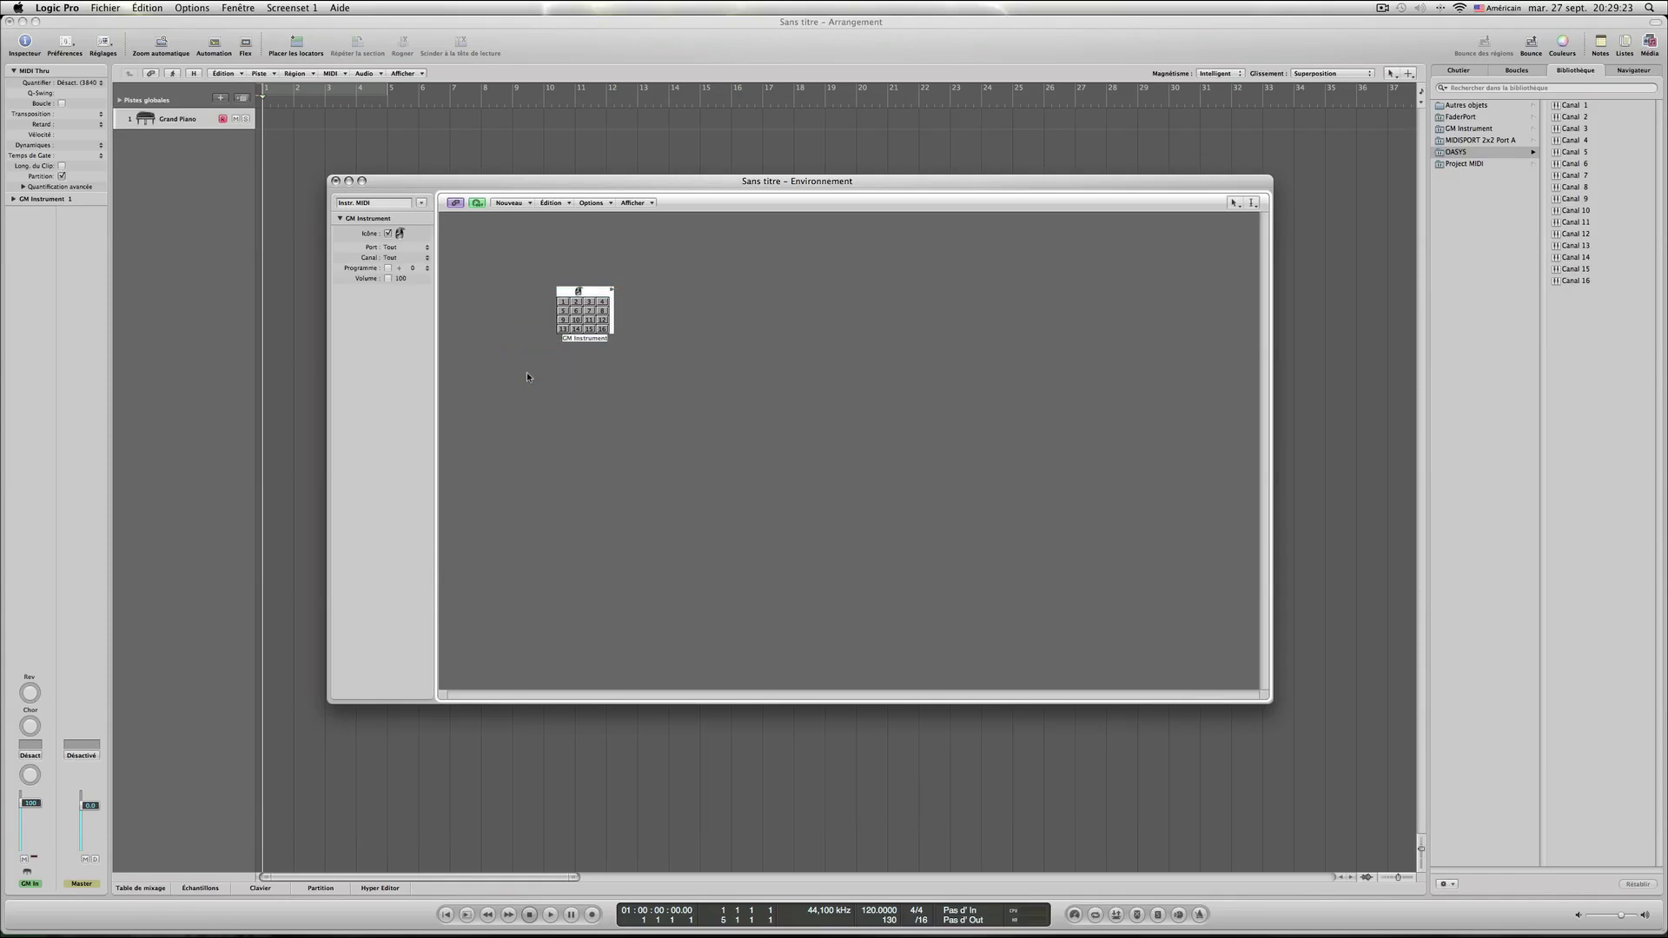
pyautogui.press('BackSpace')
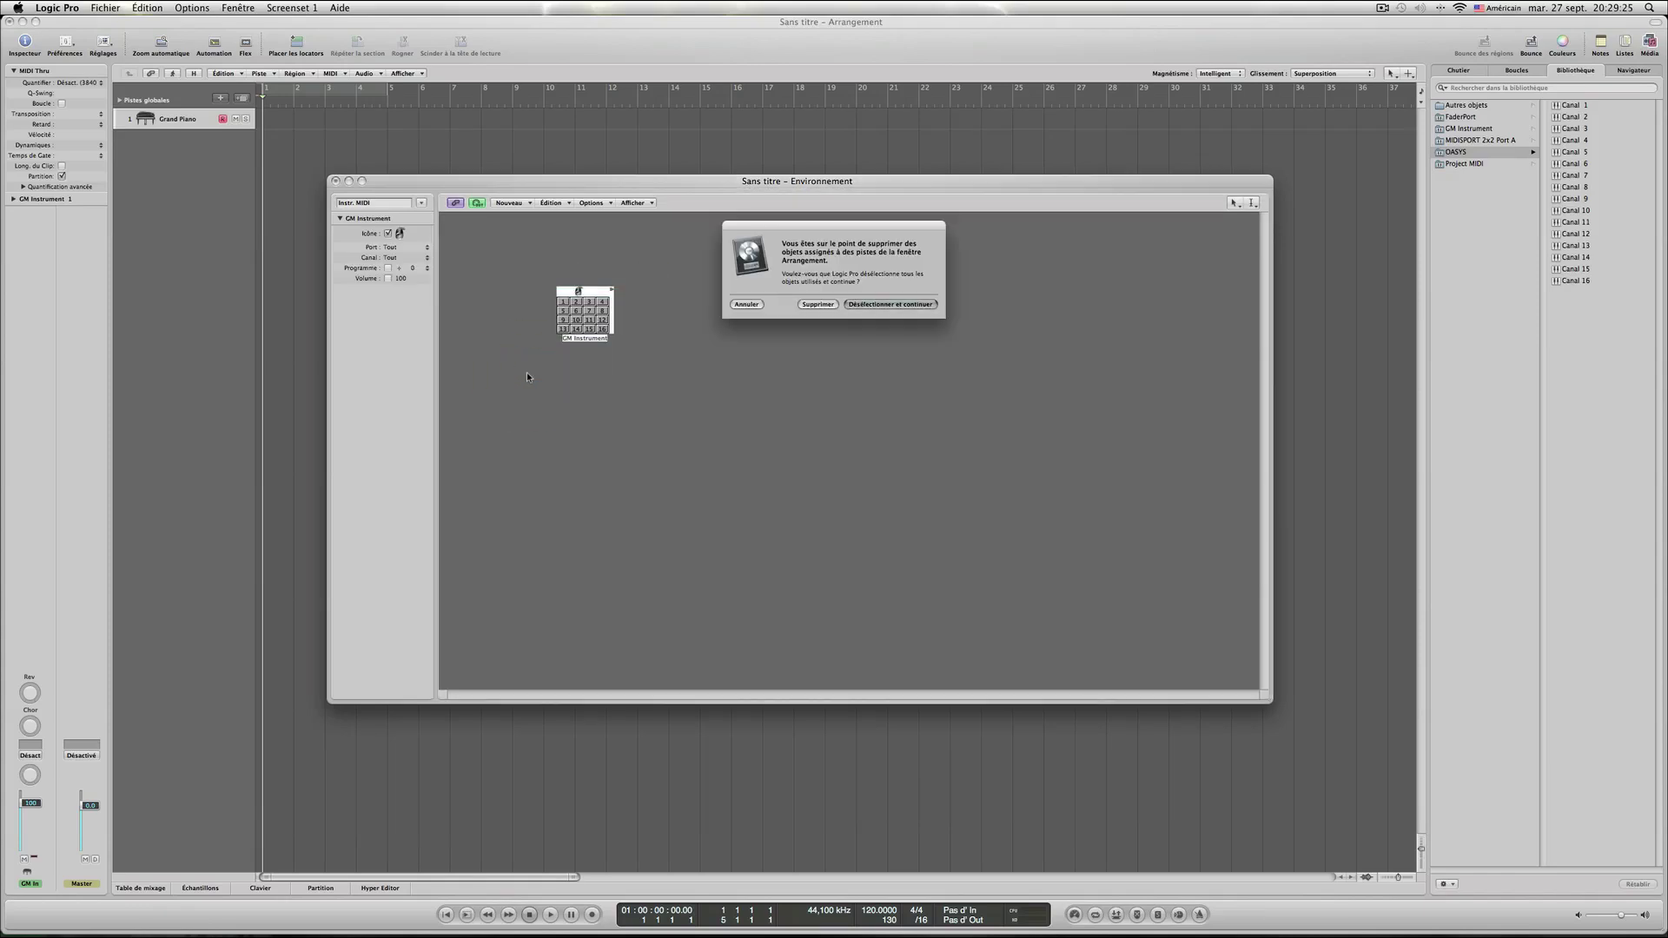
pyautogui.click(815, 304)
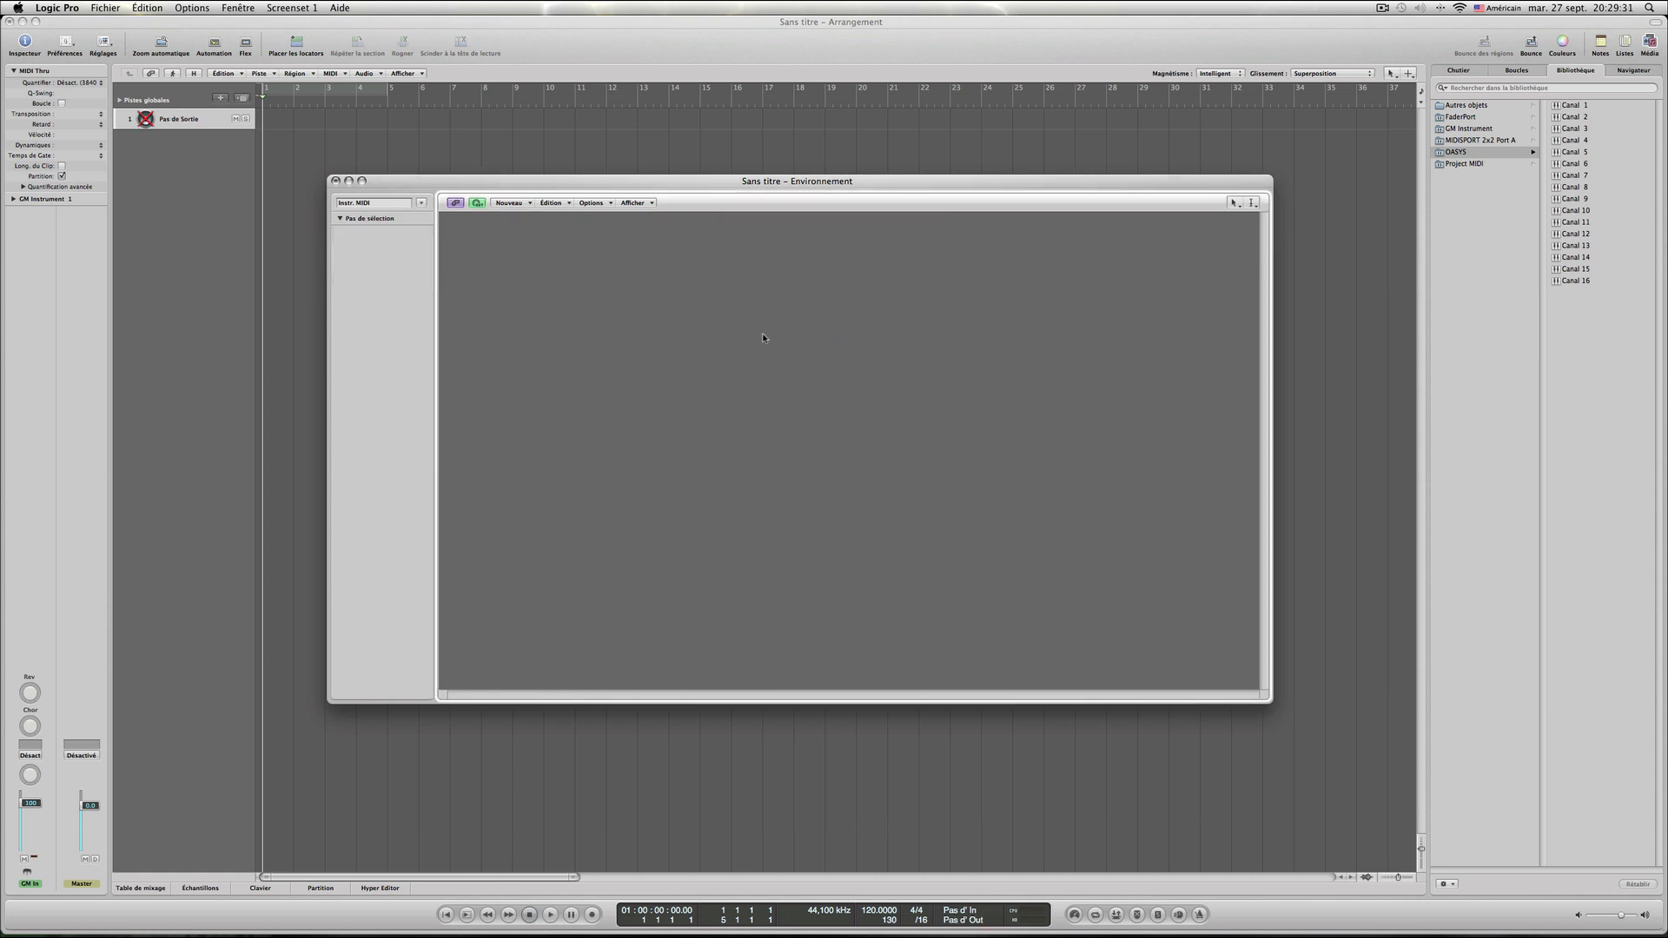
# Create a multi-instrument in the Environnement window and activate all 16 of its MIDI channels.
pyautogui.click(519, 207)
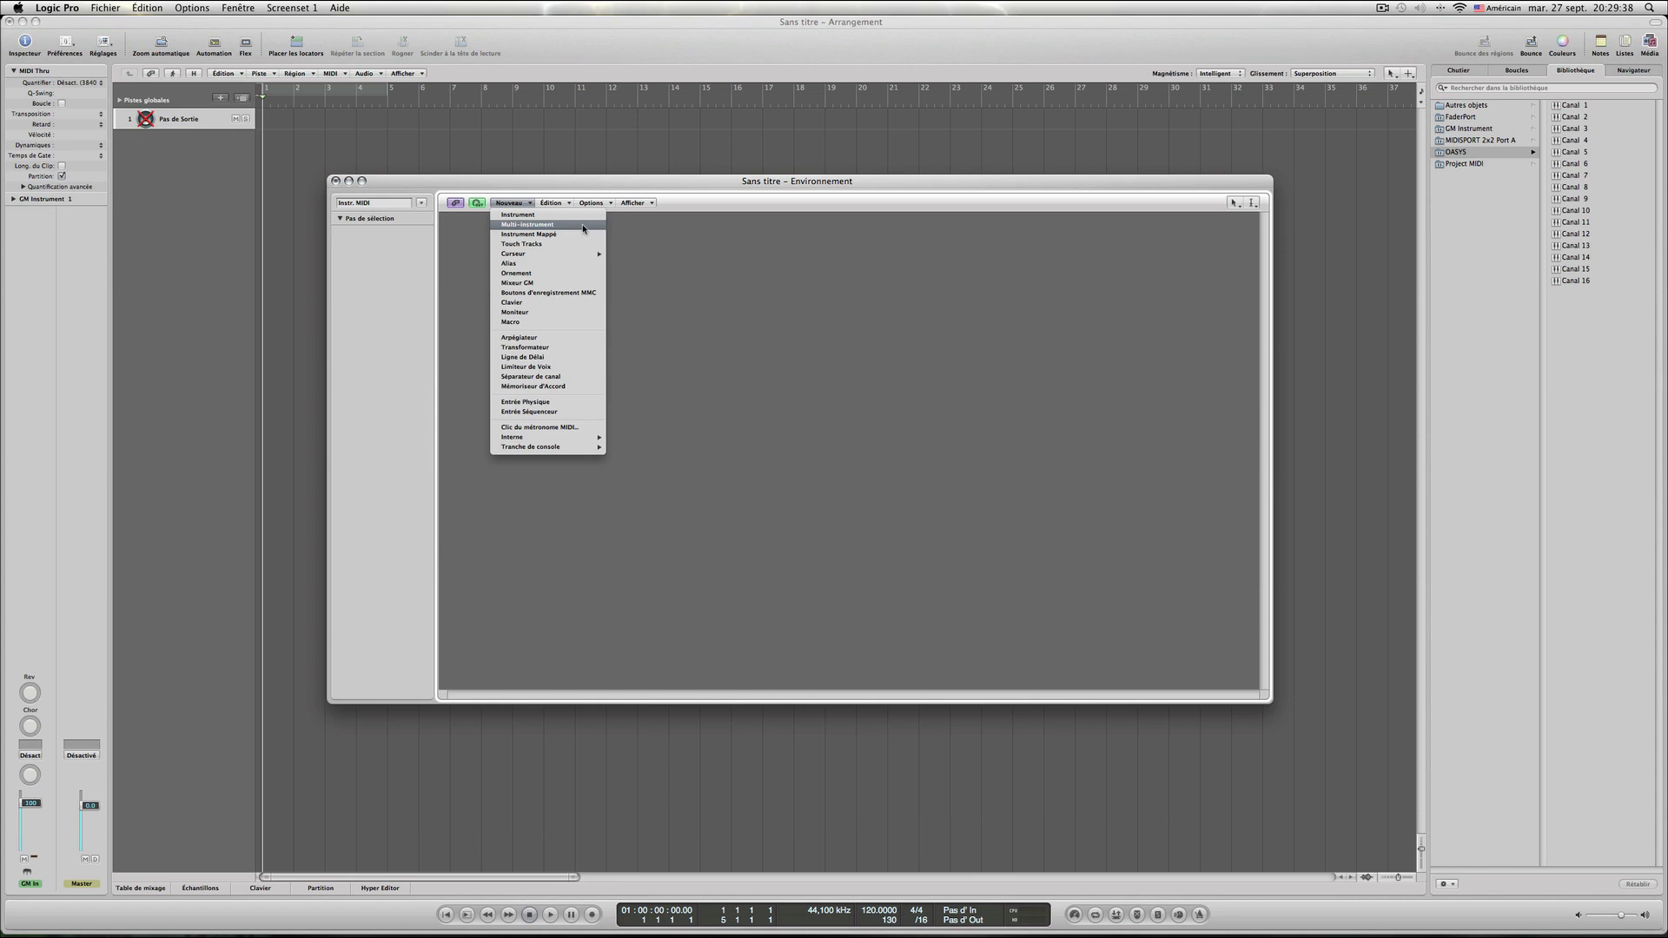
pyautogui.click(582, 224)
pyautogui.click(498, 279)
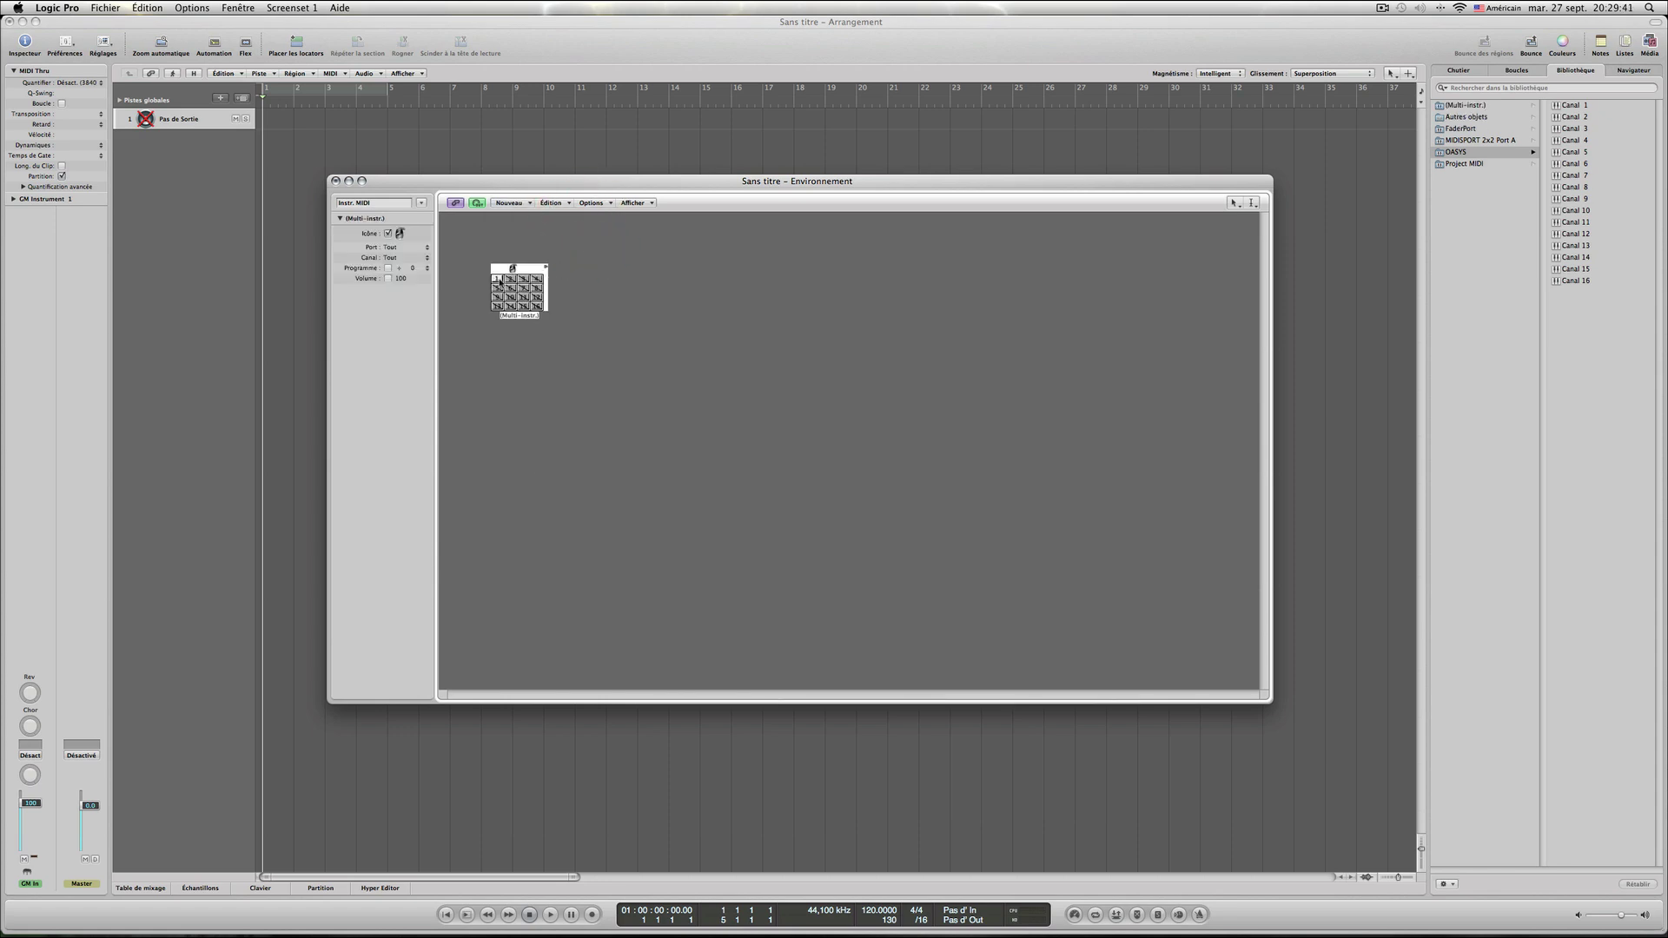
pyautogui.click(511, 278)
pyautogui.click(523, 279)
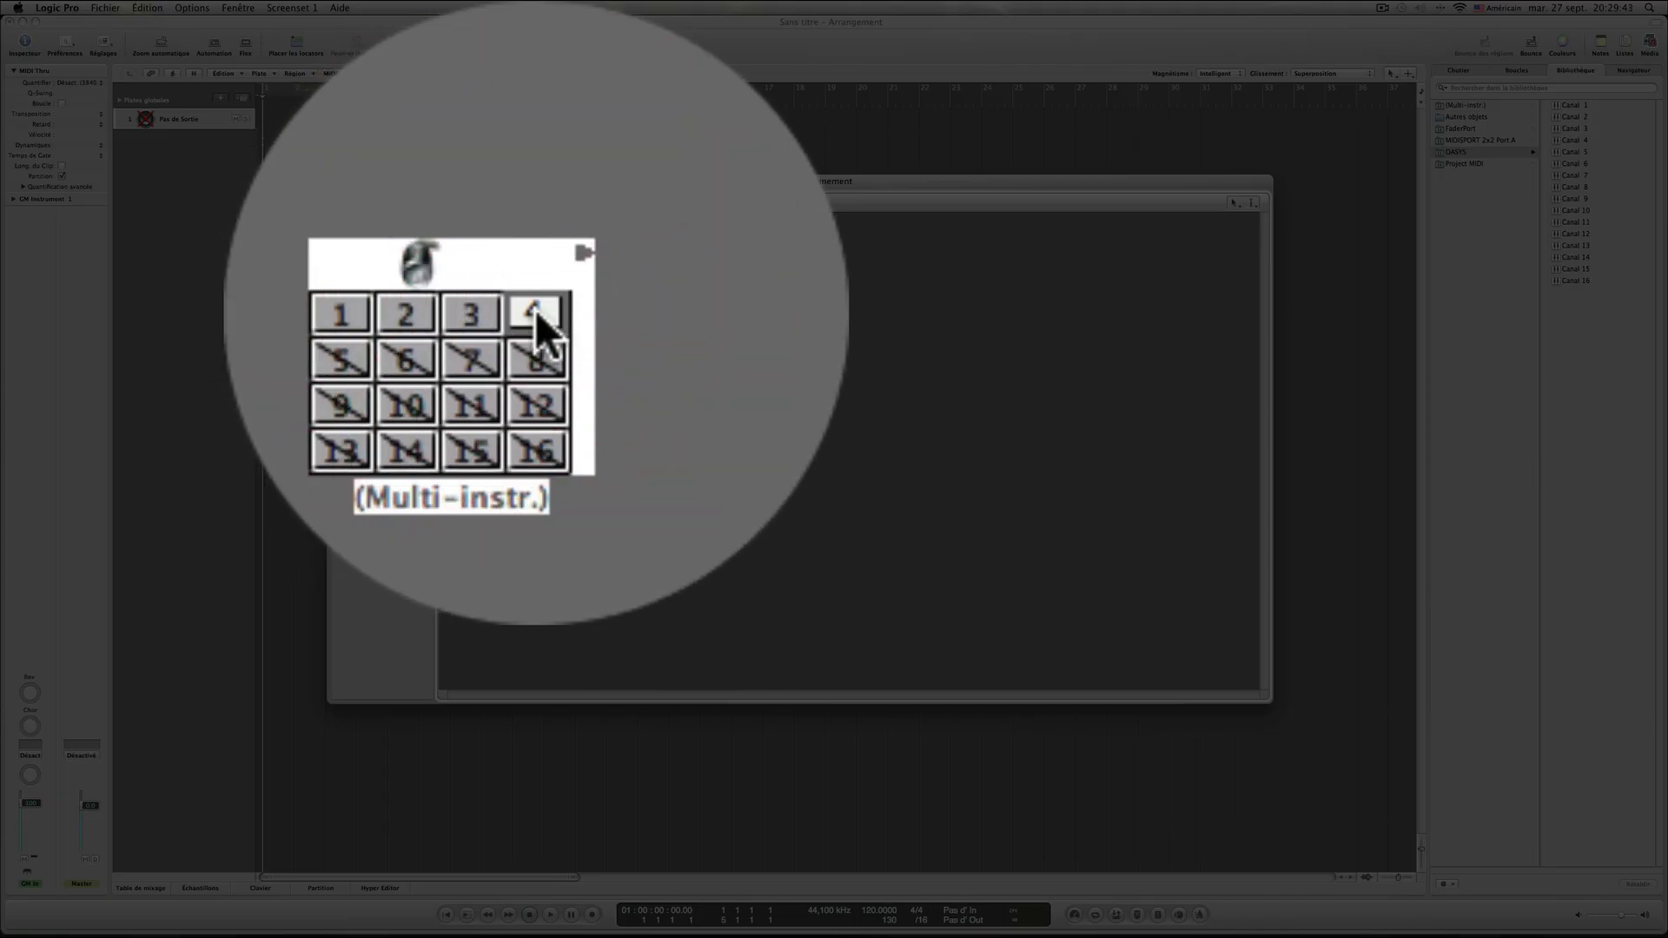
pyautogui.click(537, 313)
pyautogui.click(539, 322)
pyautogui.click(528, 321)
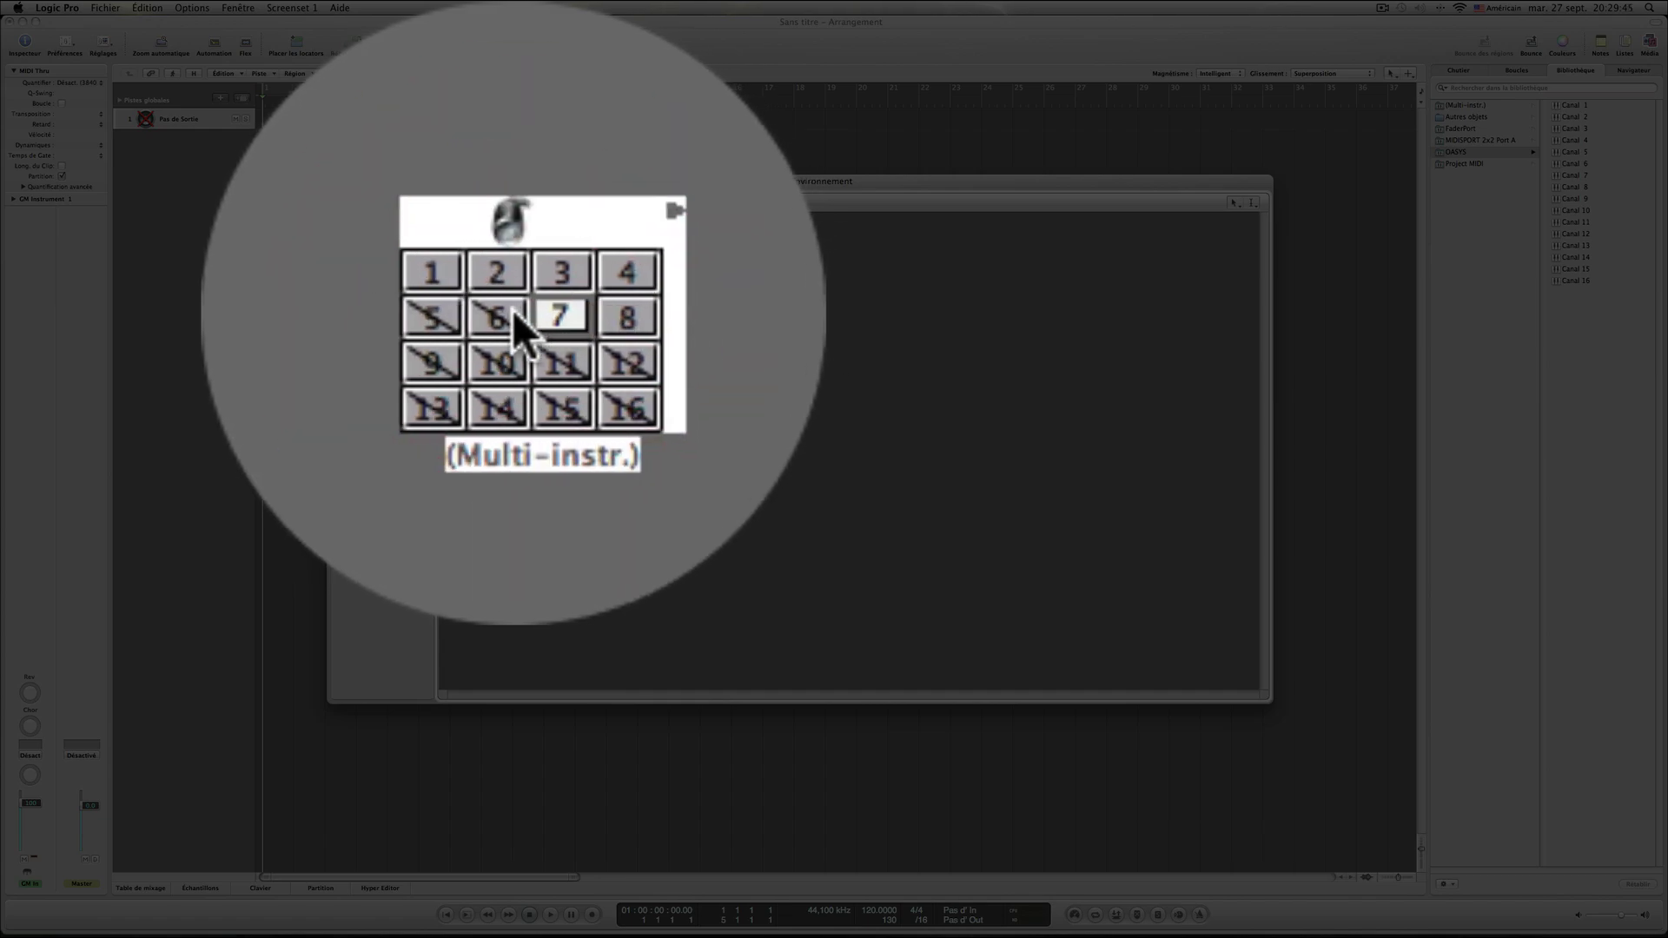
pyautogui.click(511, 287)
pyautogui.click(498, 288)
pyautogui.click(497, 297)
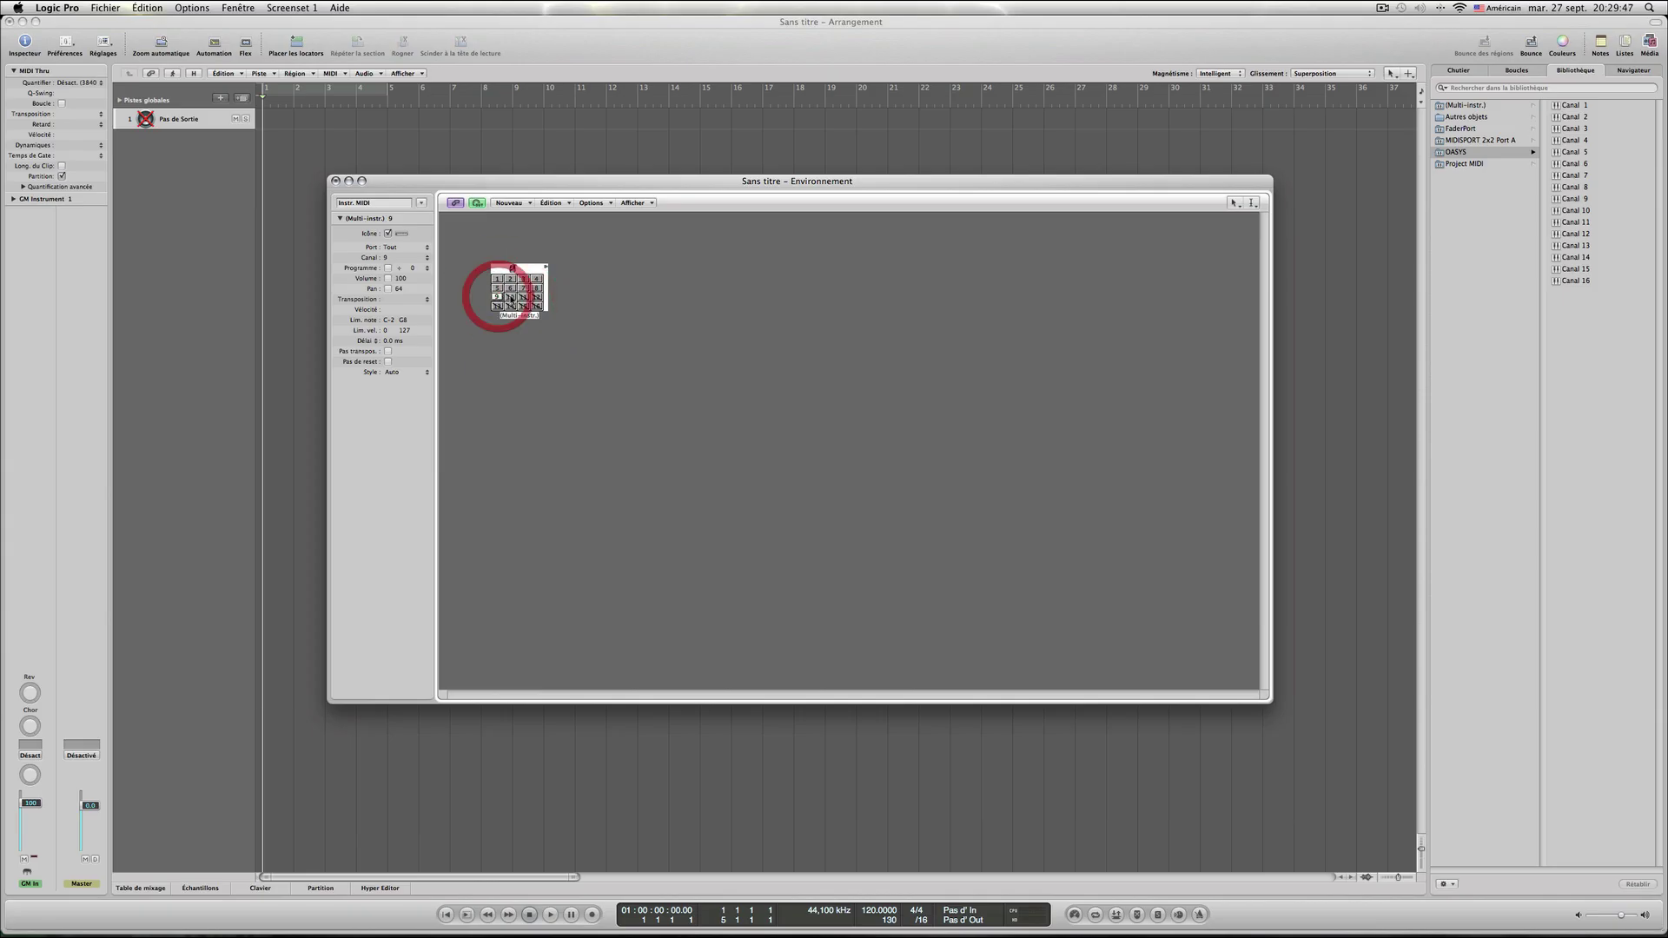
pyautogui.click(511, 297)
pyautogui.click(524, 297)
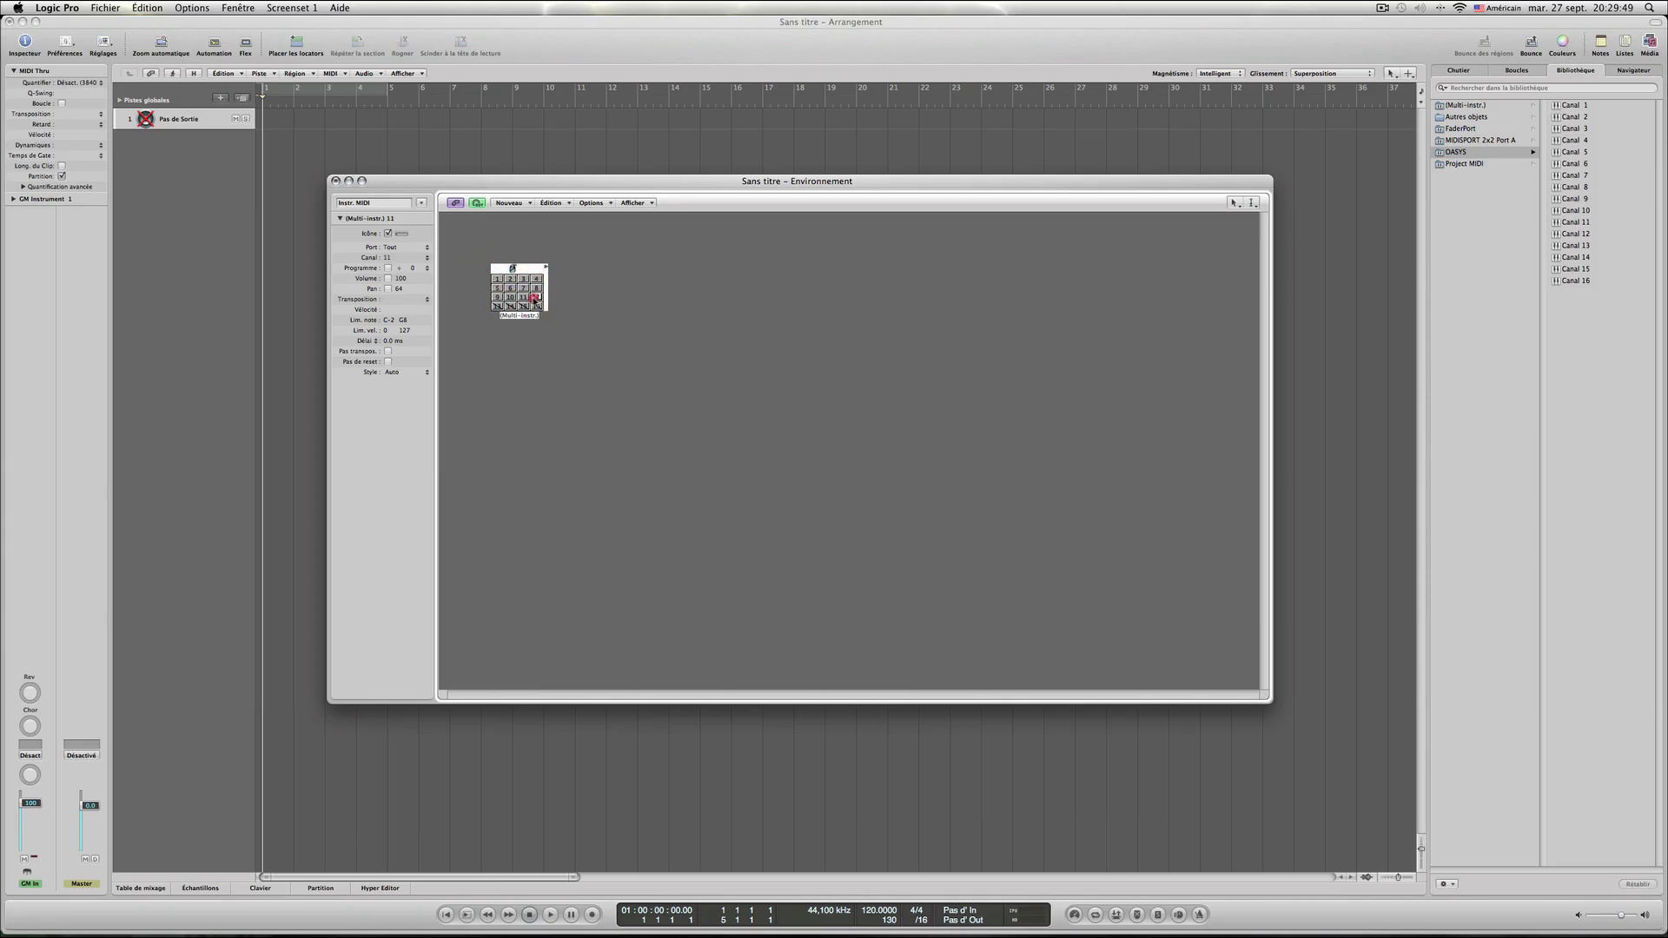
pyautogui.click(537, 297)
pyautogui.click(536, 306)
pyautogui.click(524, 305)
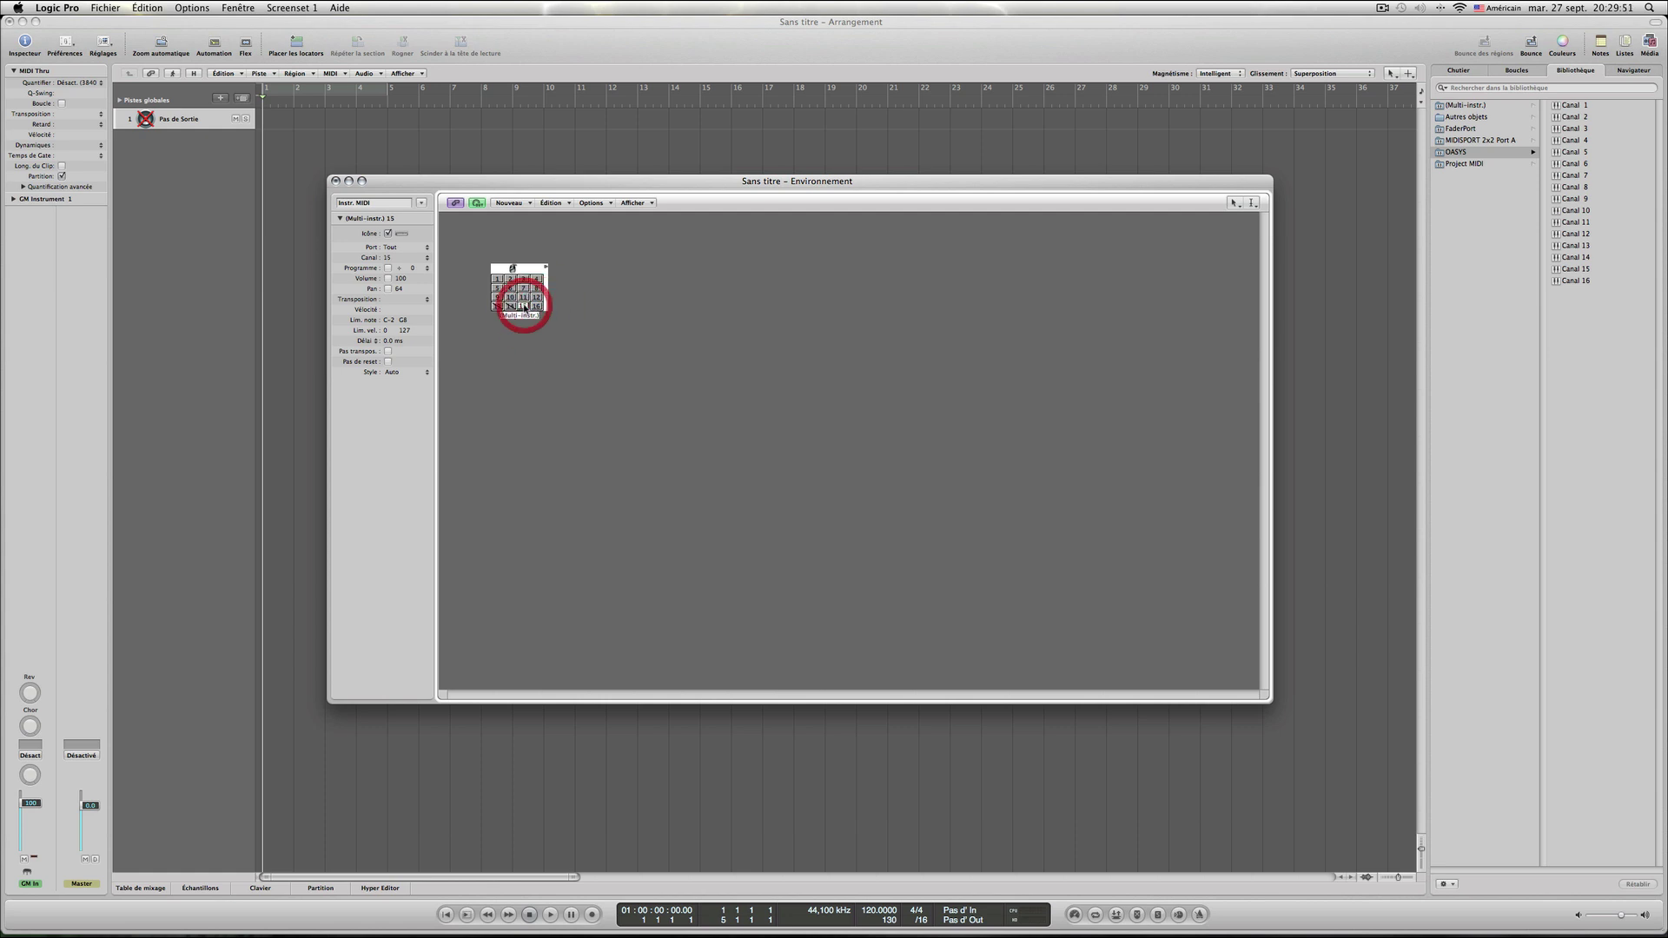
pyautogui.click(510, 306)
pyautogui.click(498, 305)
# Name the multi-instrument's device OASYS and close its program names window.
pyautogui.click(498, 279)
pyautogui.doubleClick(372, 220)
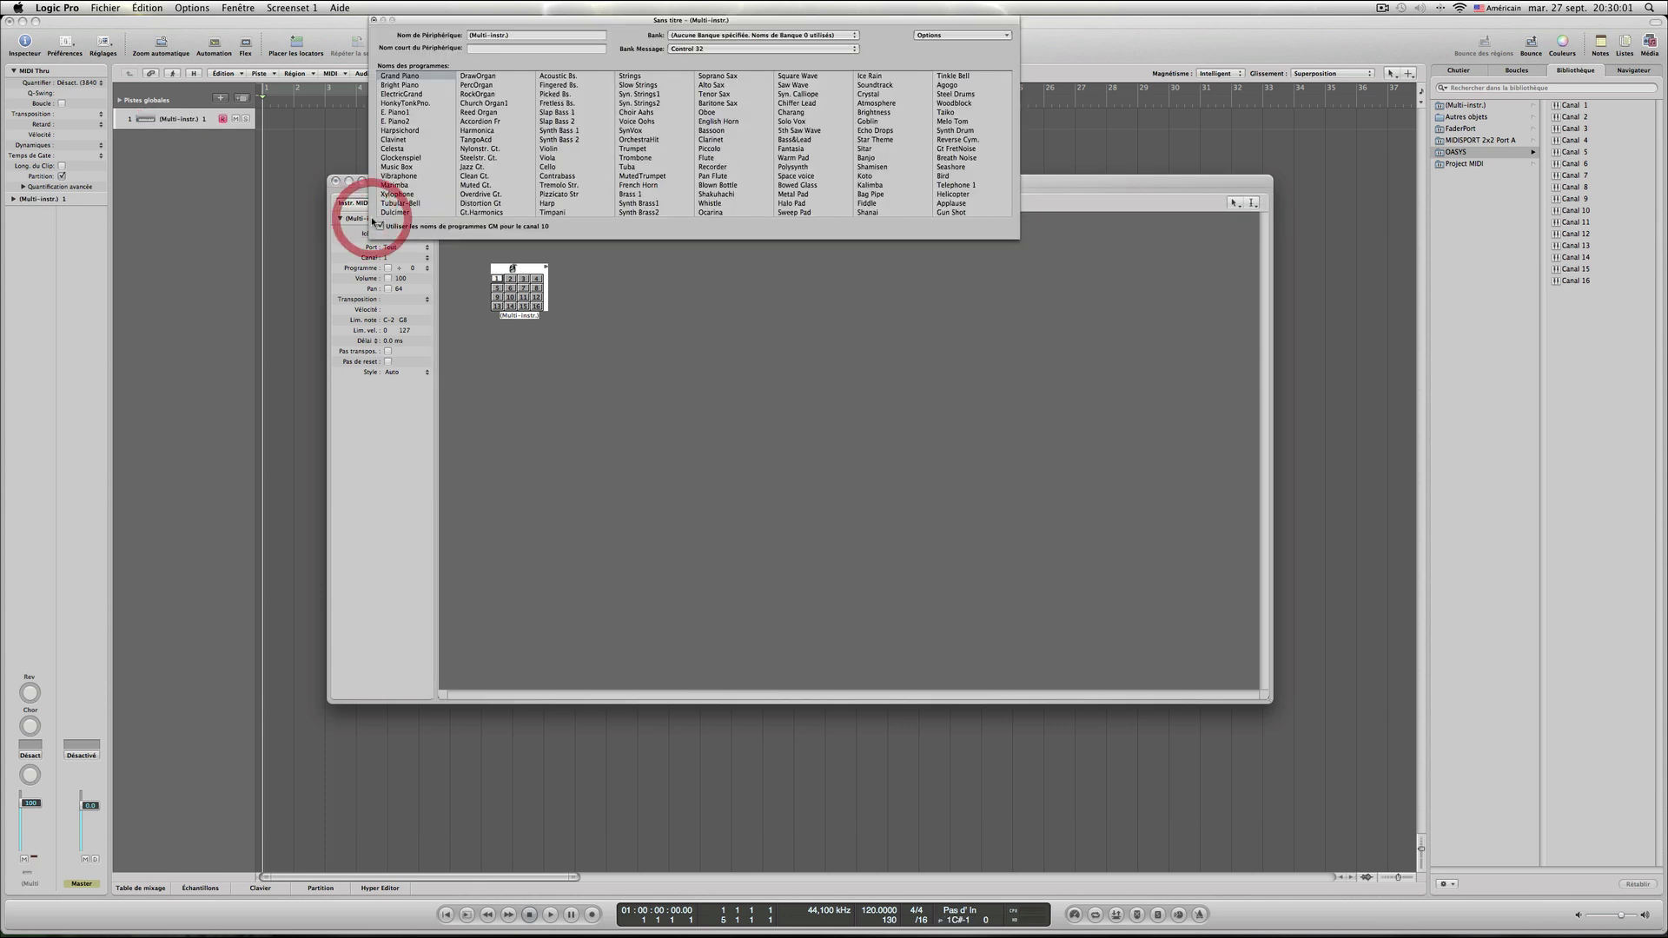
pyautogui.moveTo(518, 36); pyautogui.dragTo(458, 39)
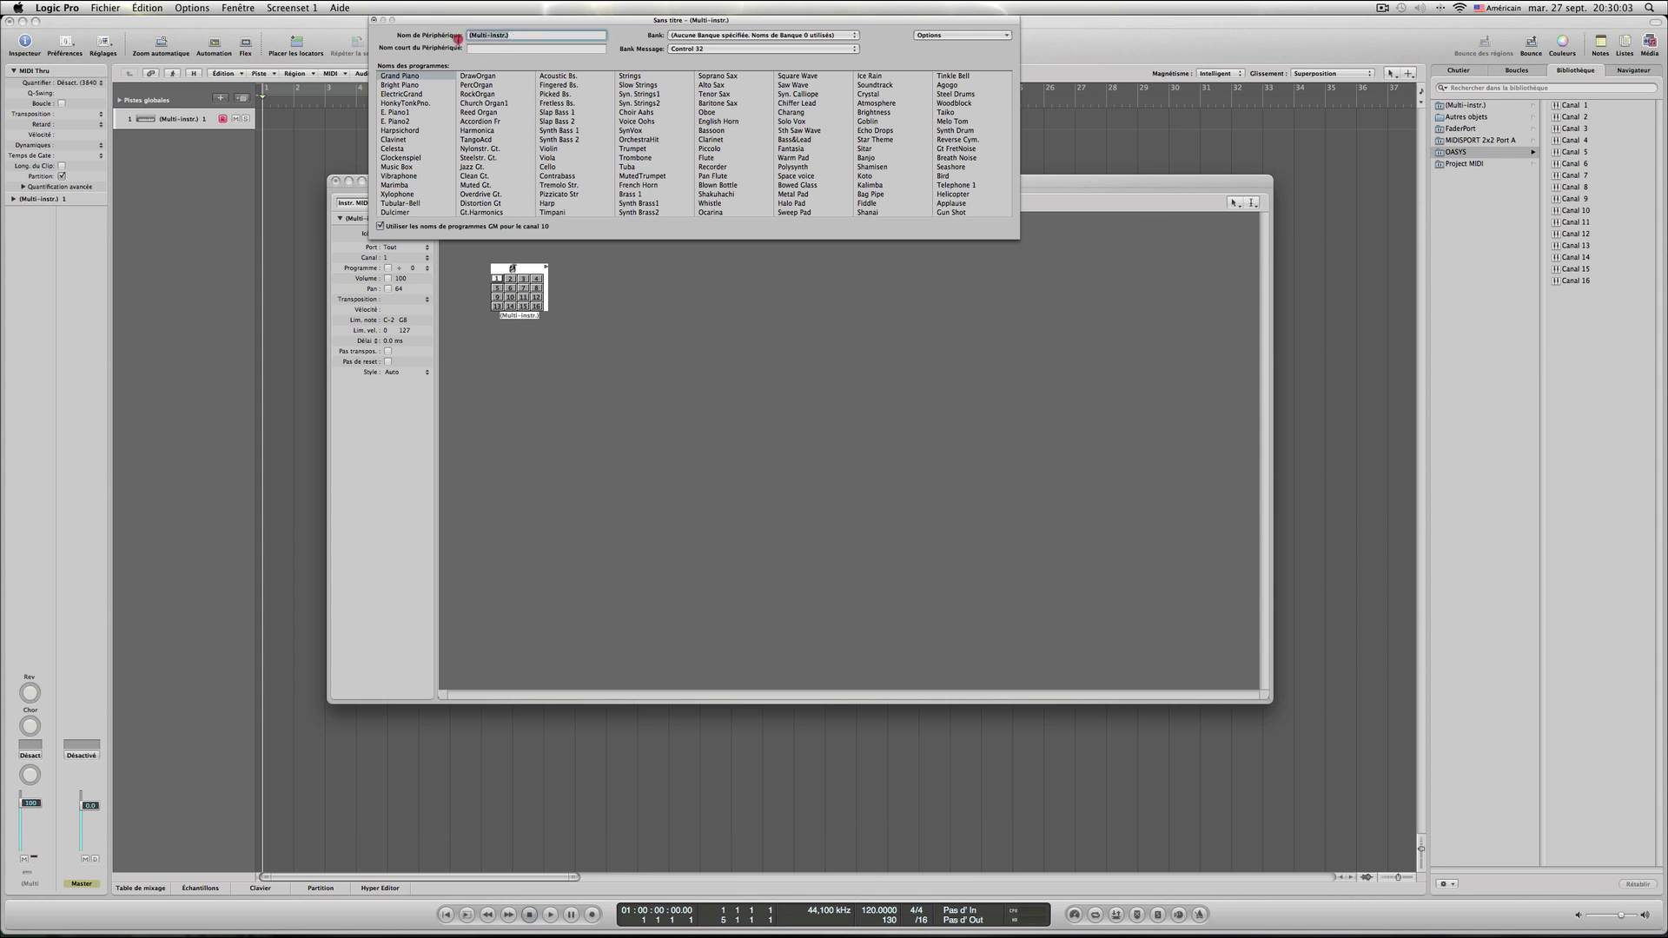
pyautogui.press('BackSpace')
pyautogui.press('super+k')
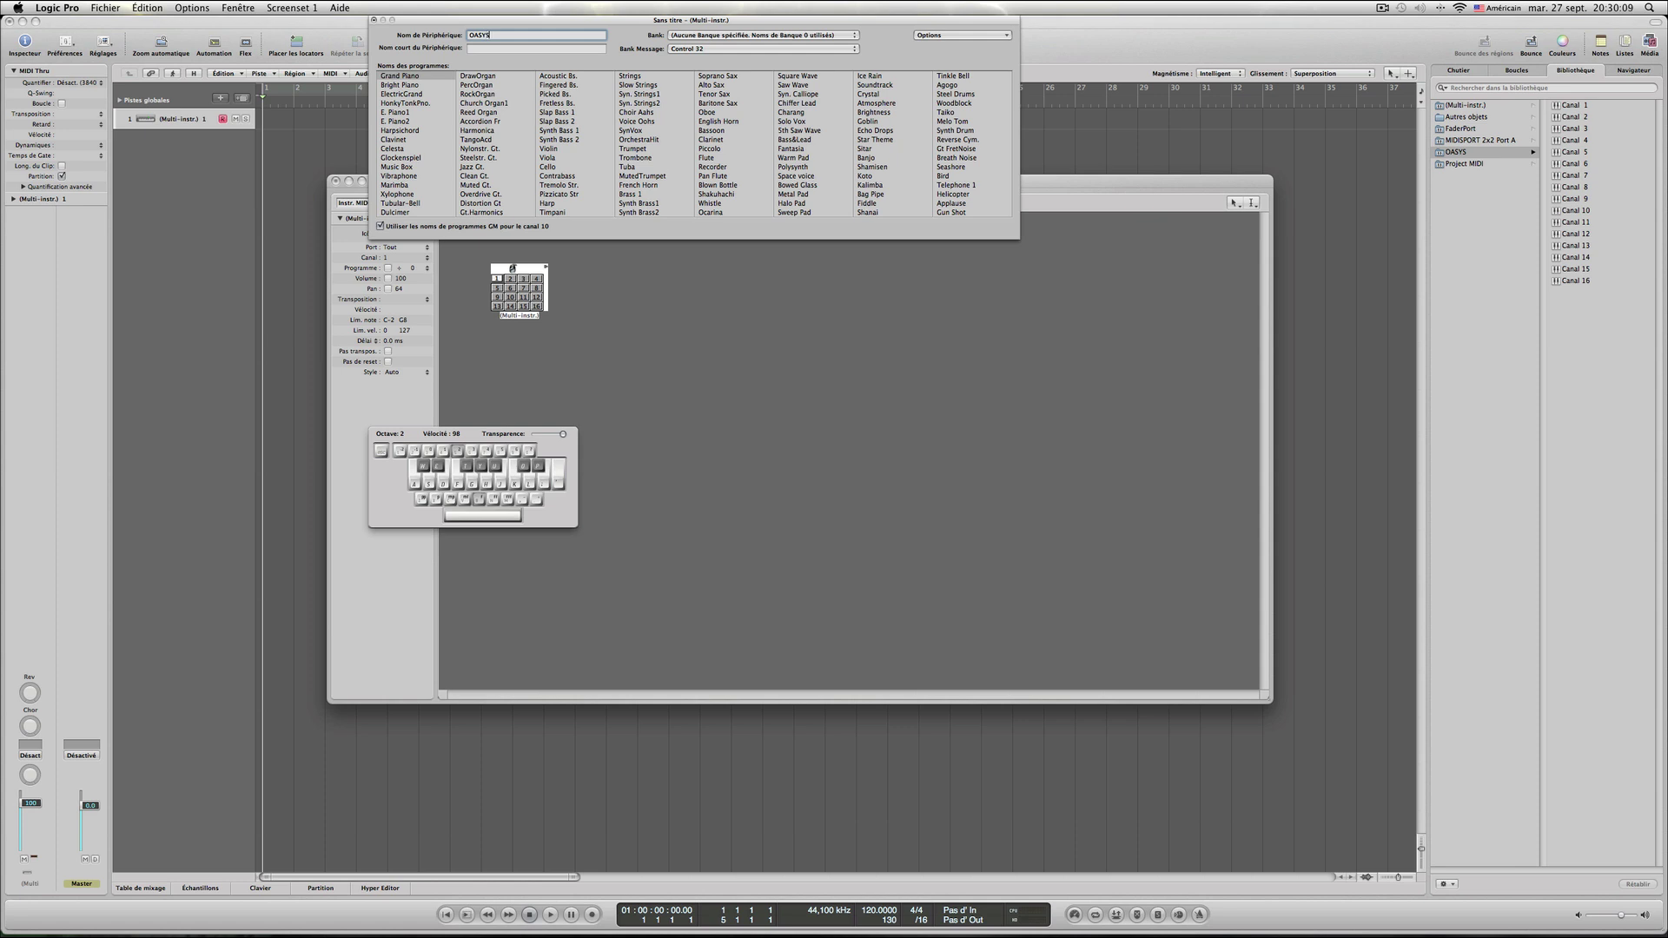
pyautogui.press('Return')
pyautogui.press('super+k')
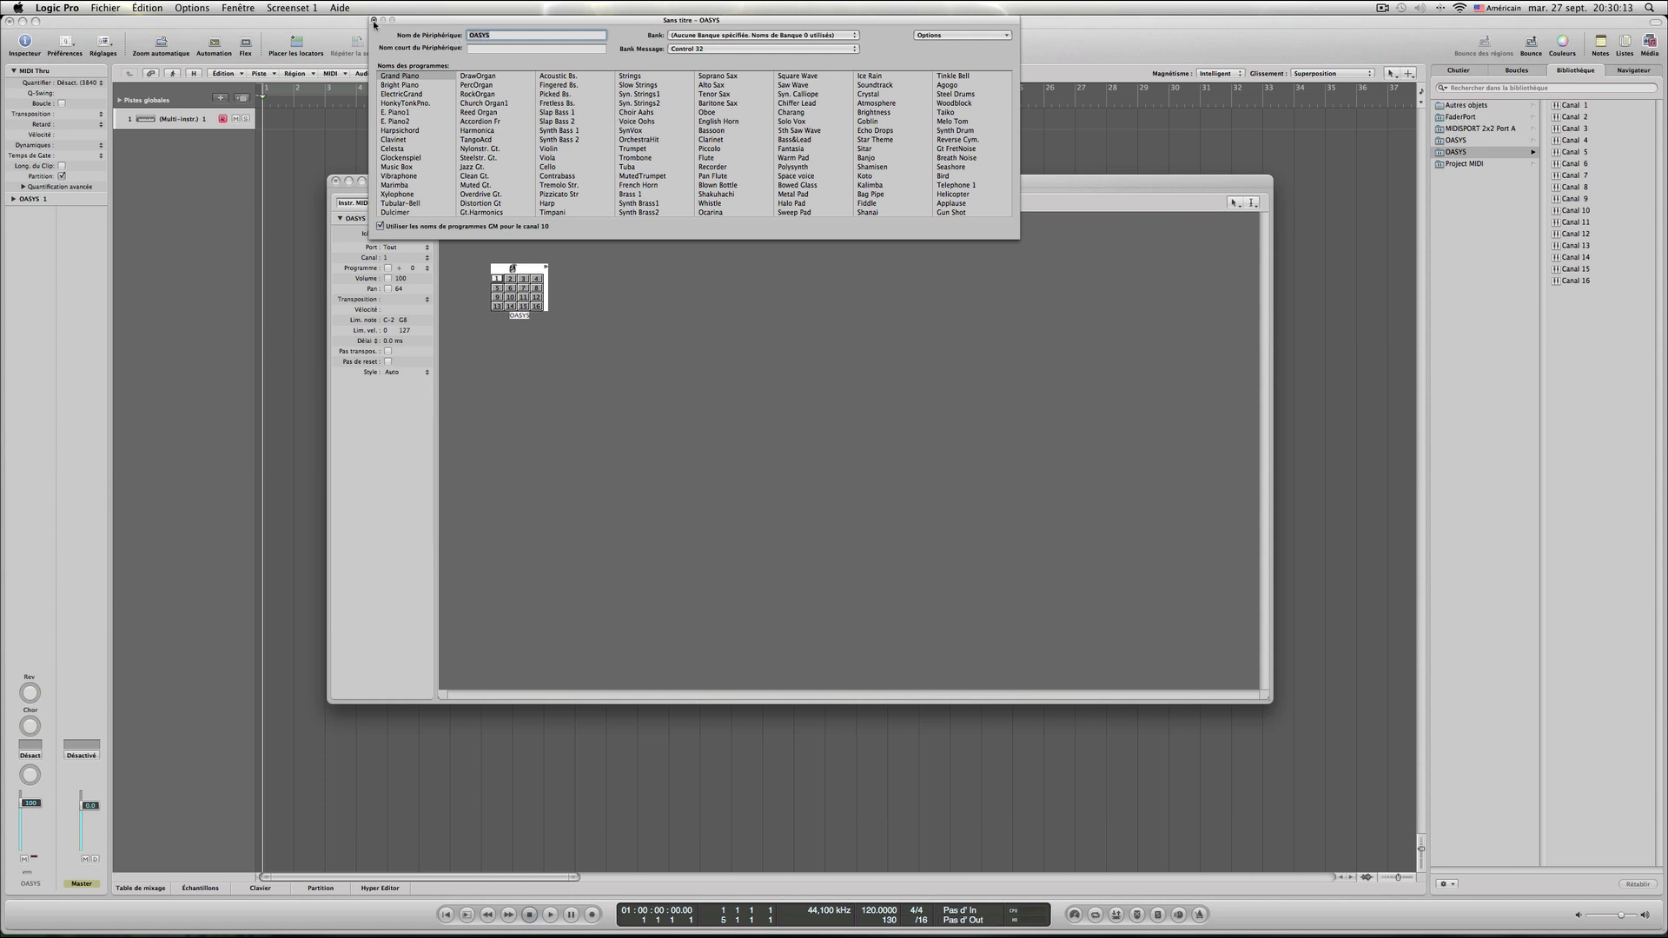
pyautogui.click(374, 20)
# Set the MIDI port of the OASYS multi-instrument to OASYS and close the Environnement window.
pyautogui.click(436, 178)
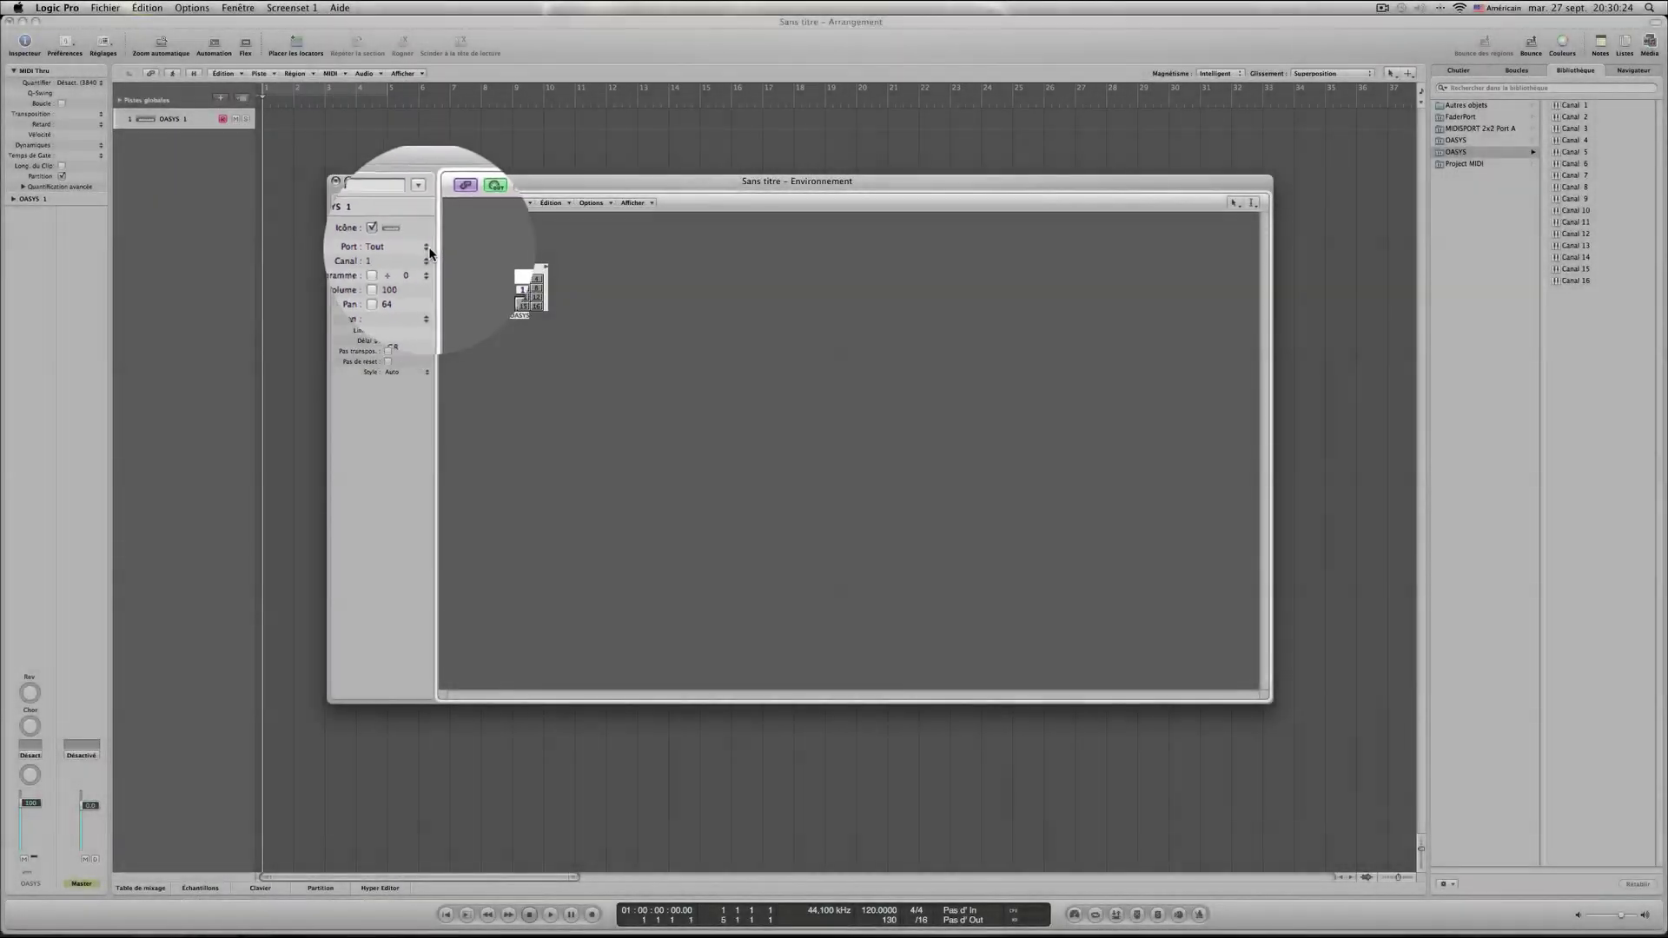
pyautogui.click(430, 252)
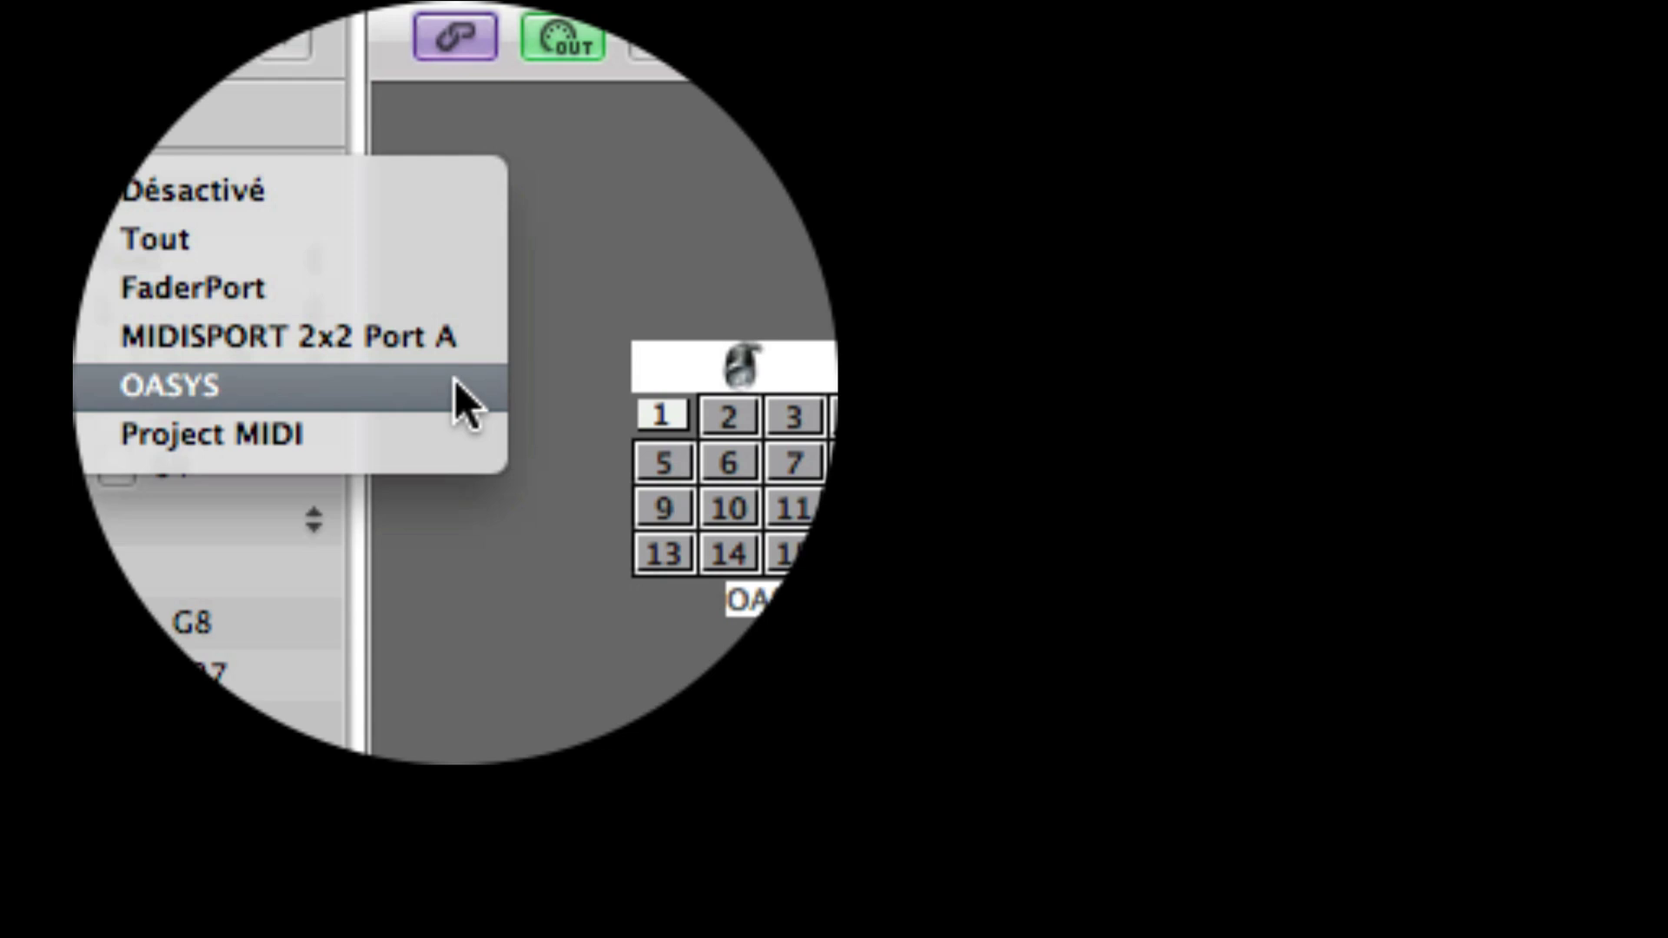
pyautogui.click(455, 384)
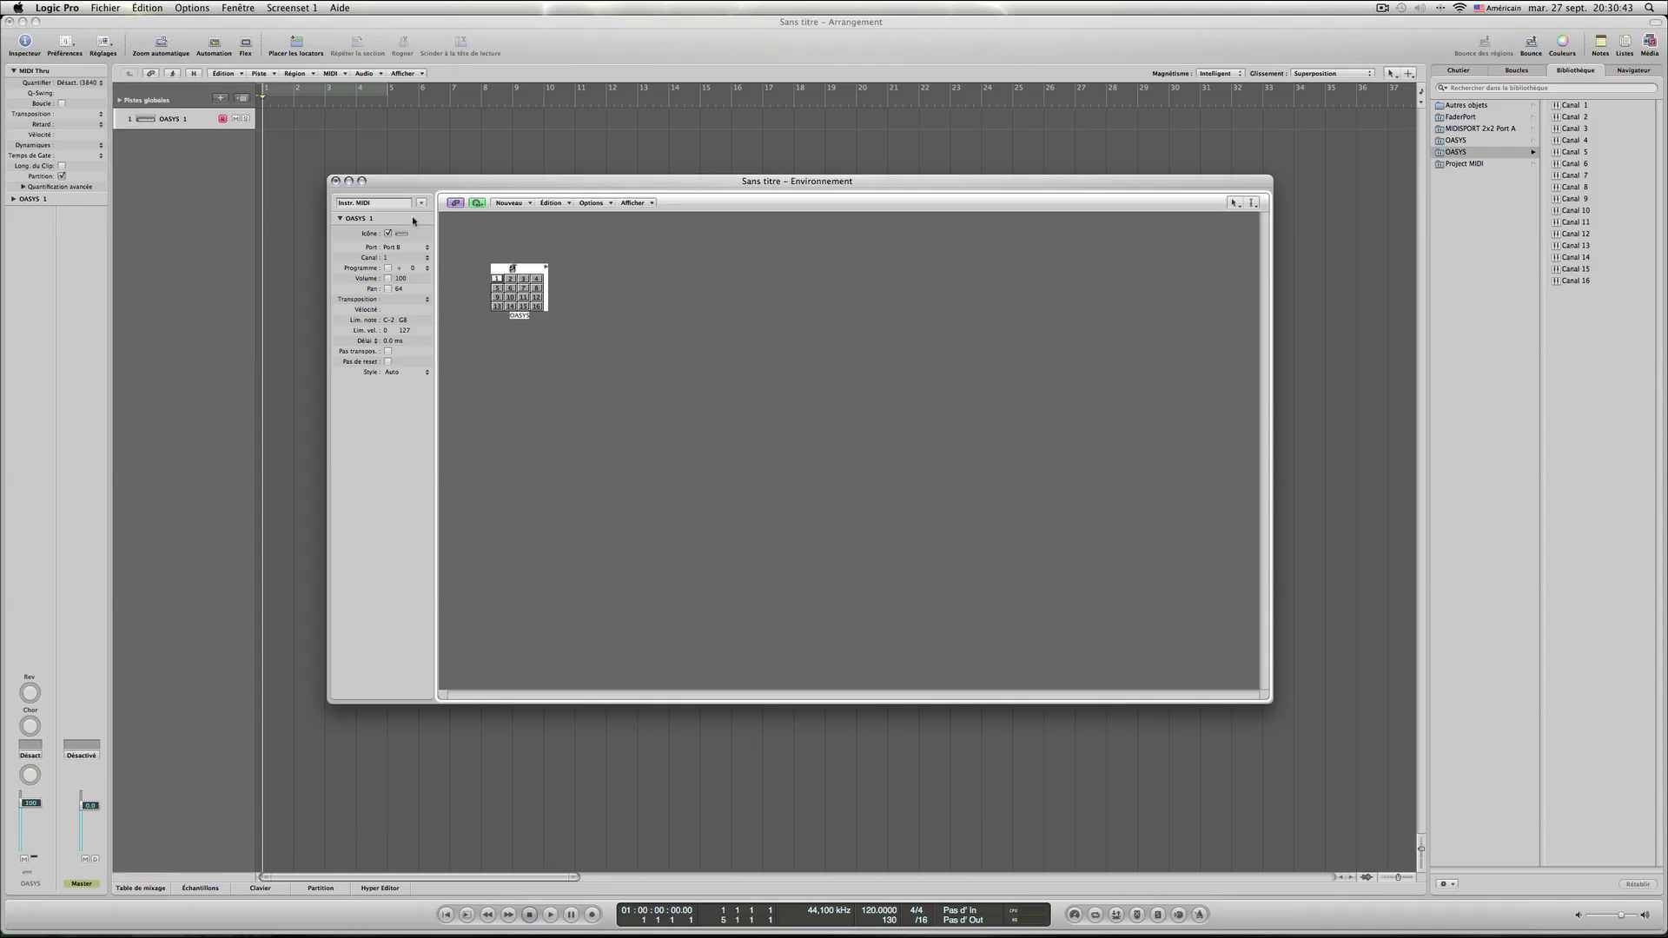
pyautogui.click(337, 180)
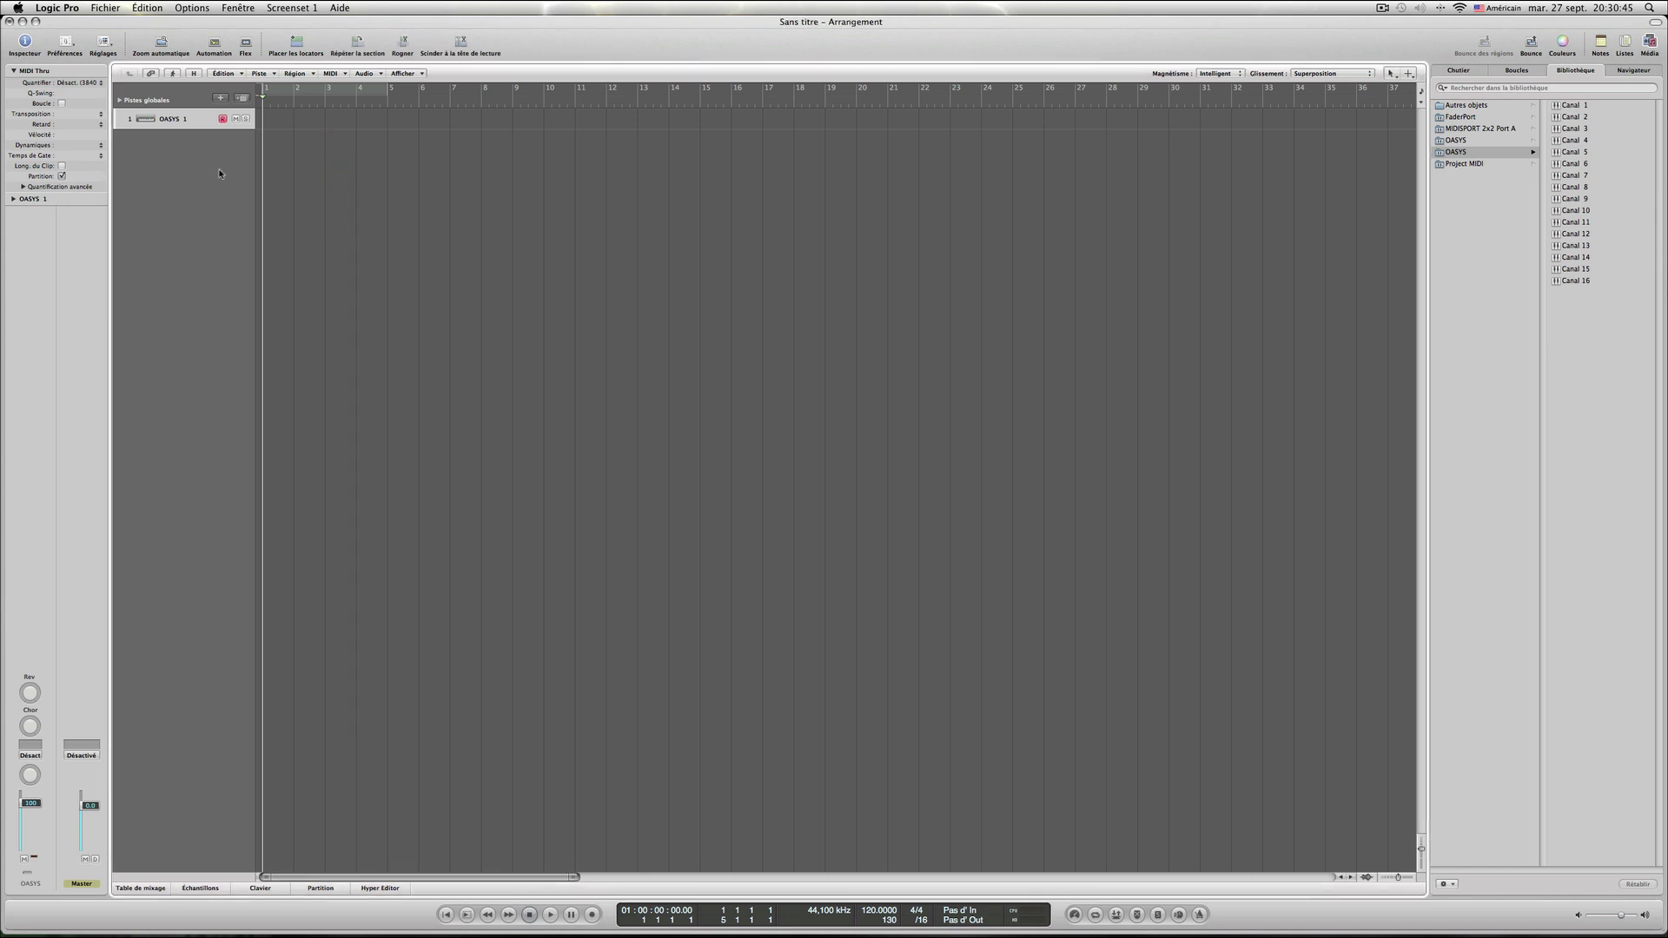
# Display the OASYS 1 track parameters and the mixer, and record a MIDI part on the track from bar 2 to bar 5.
pyautogui.click(13, 203)
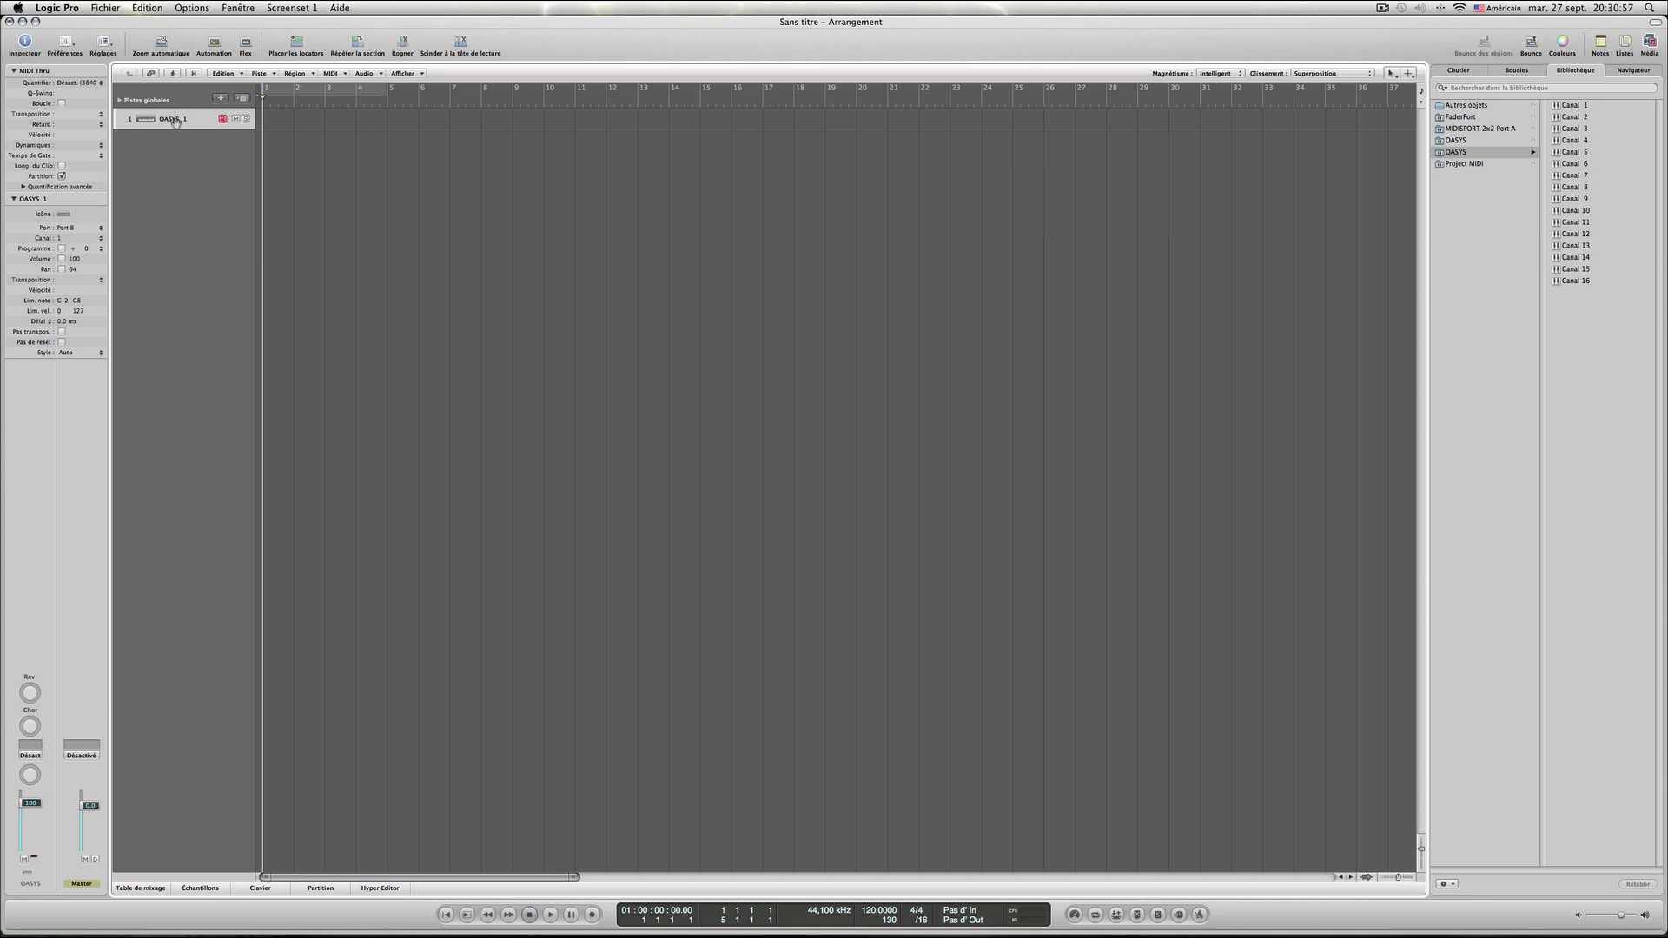
pyautogui.click(136, 887)
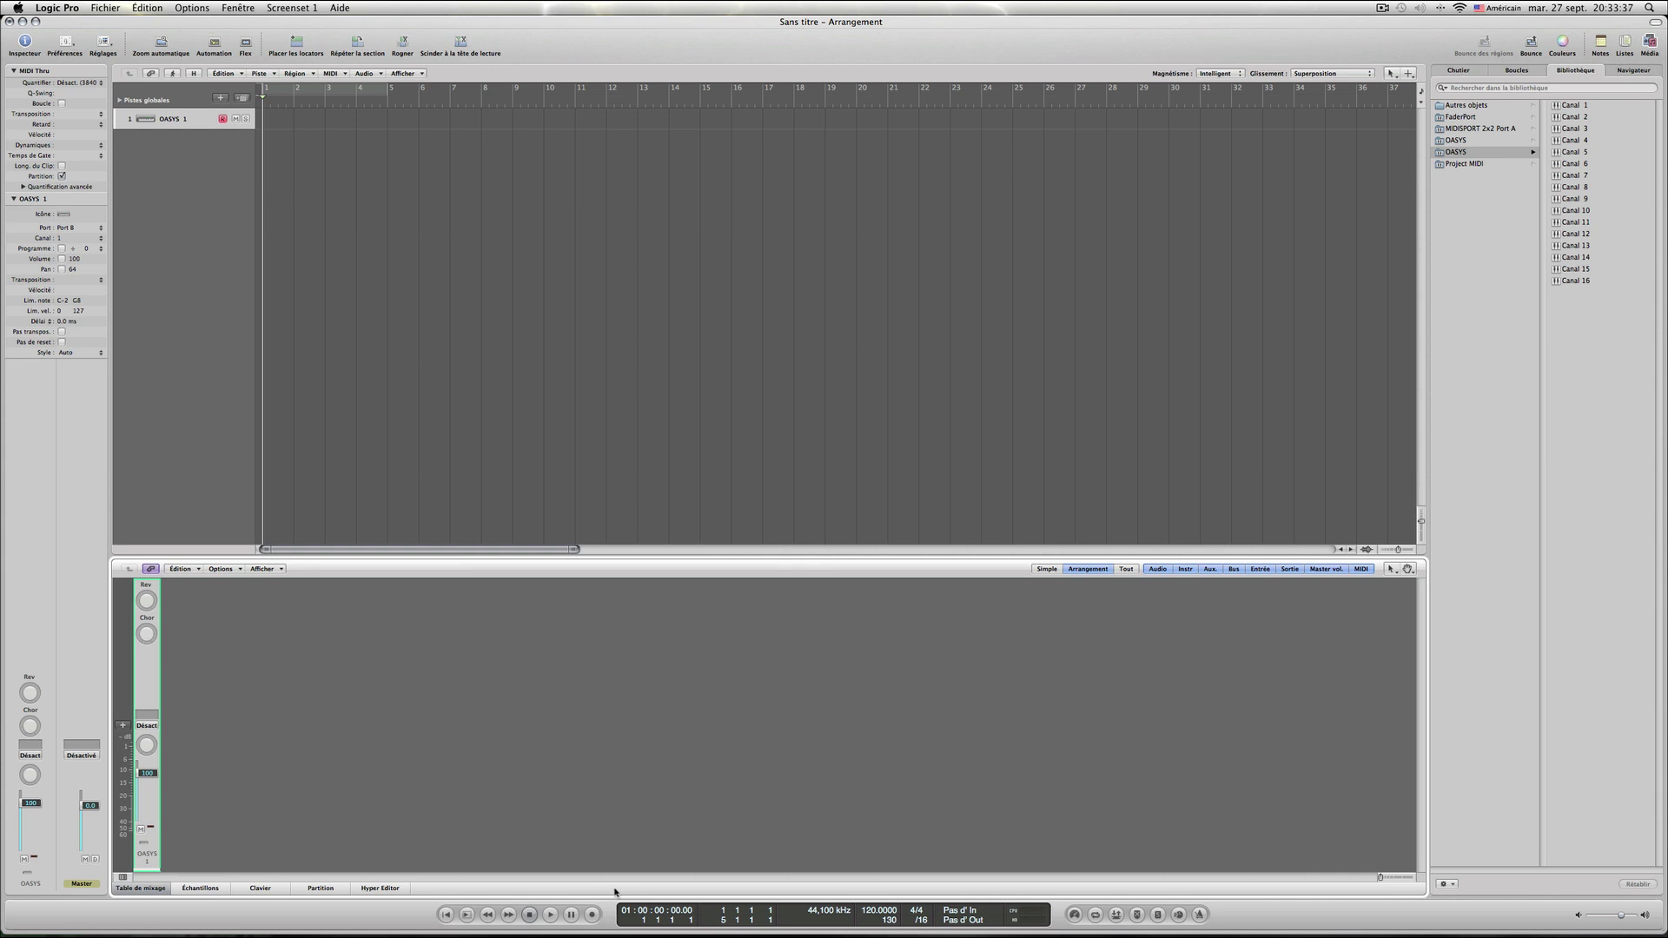
pyautogui.click(592, 914)
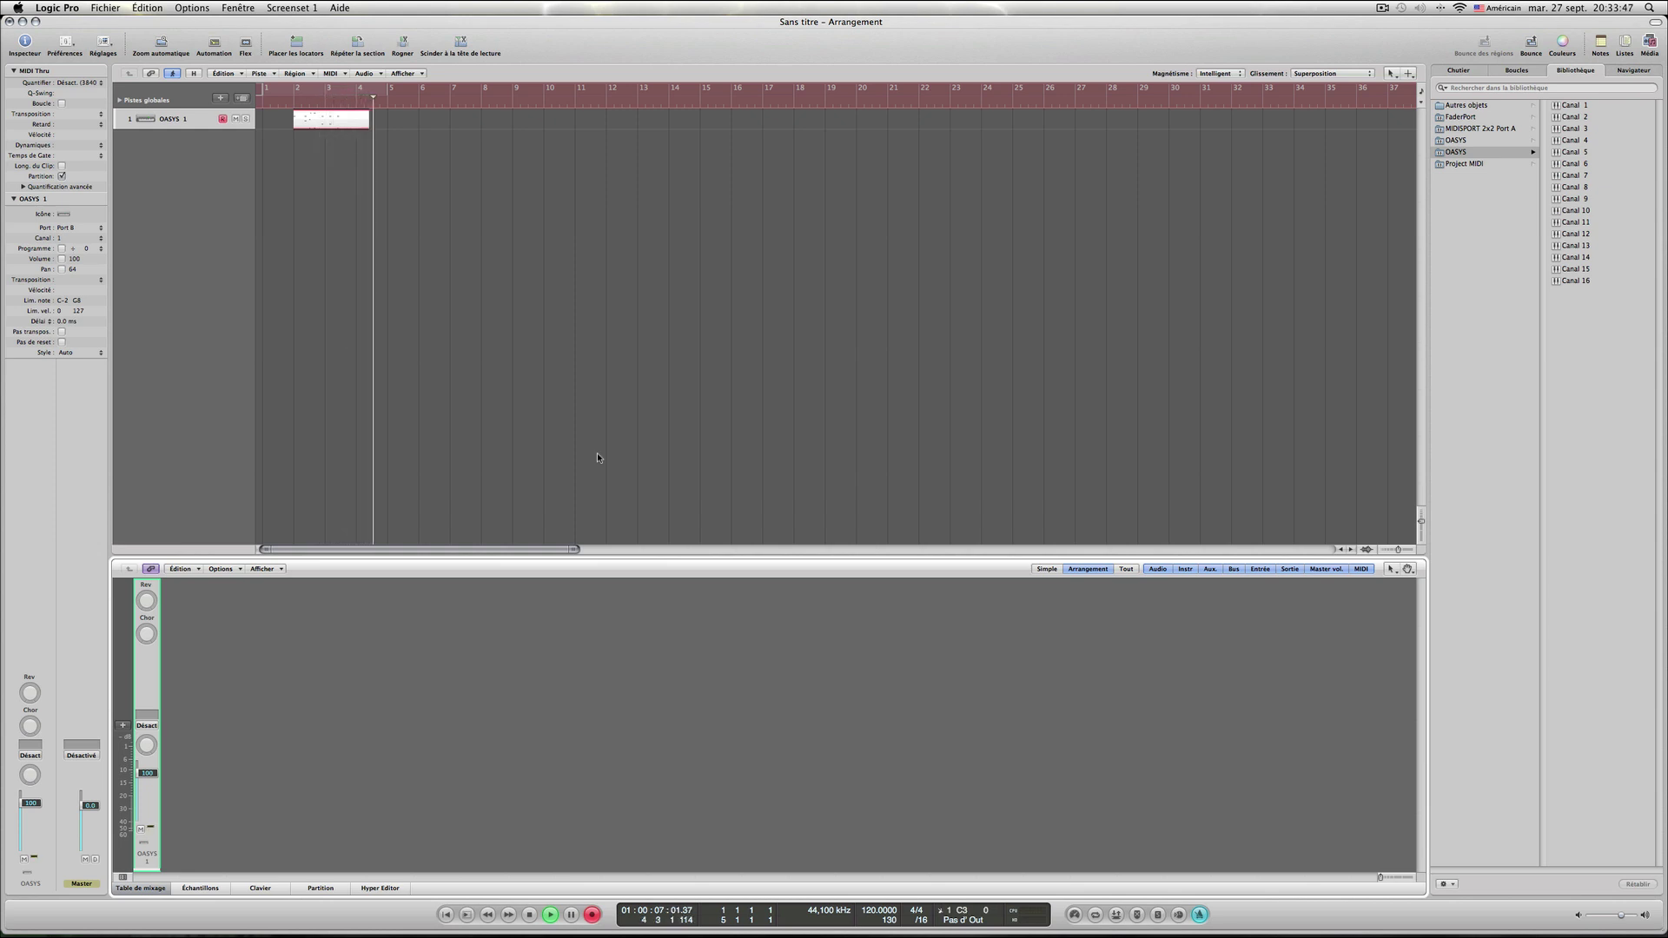
pyautogui.press('space')
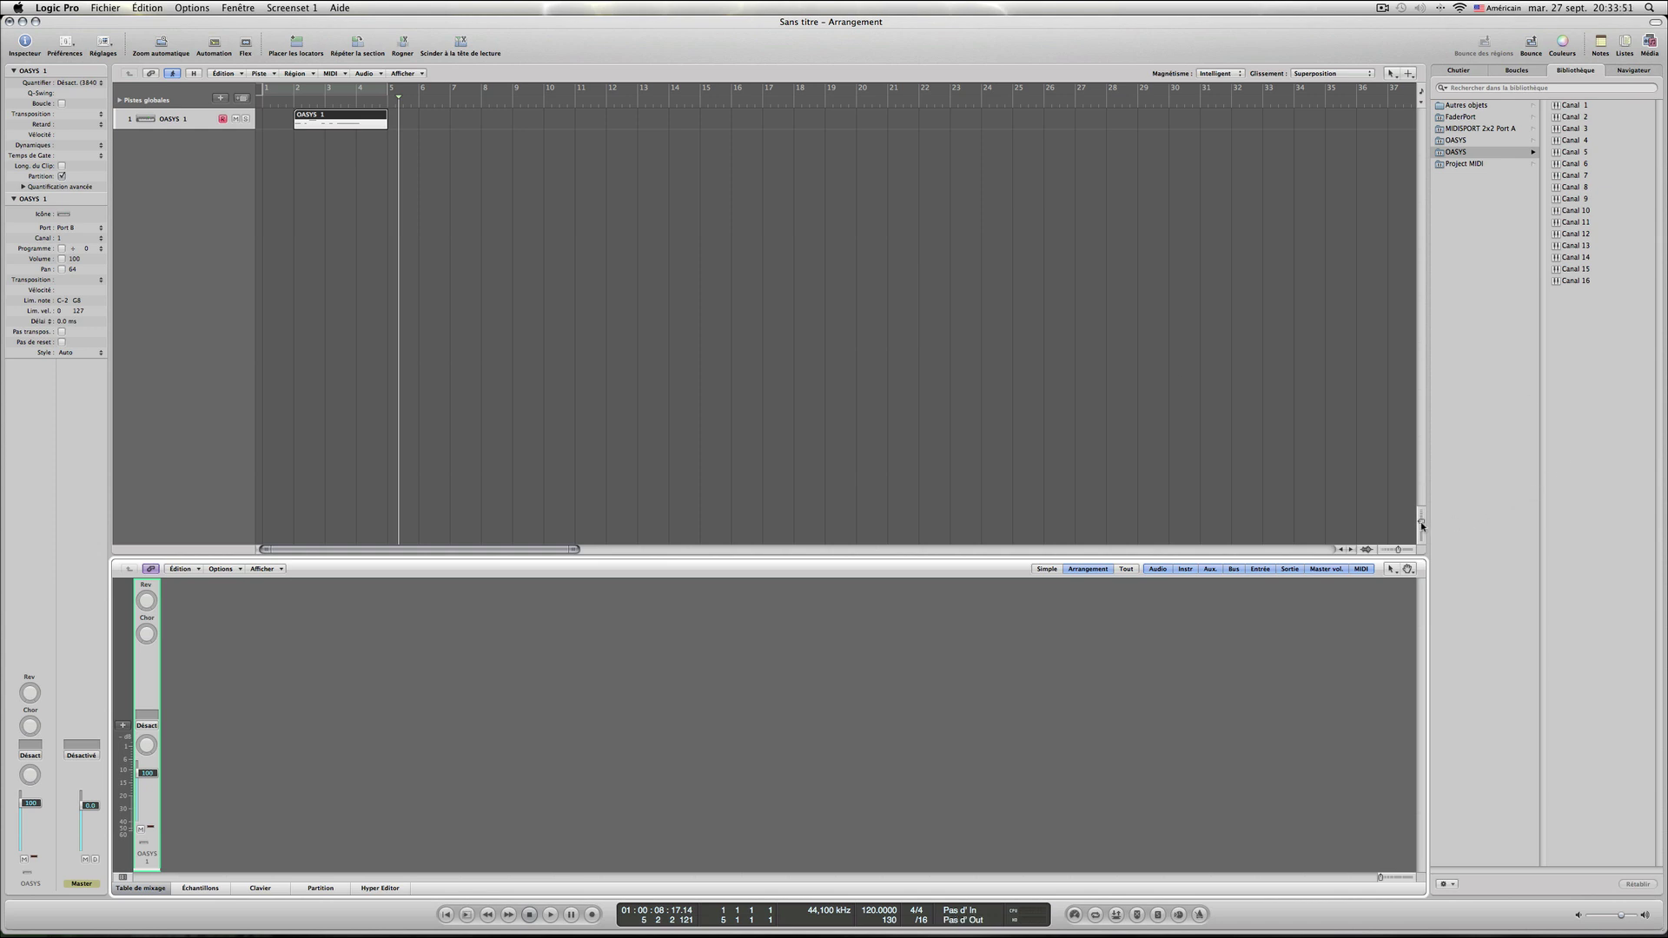
# Enlarge the tracks vertically, inspect the recorded OASYS 1 region's notes in the Clavier editor, and bring back the mixer.
pyautogui.moveTo(1422, 526); pyautogui.dragTo(1421, 542)
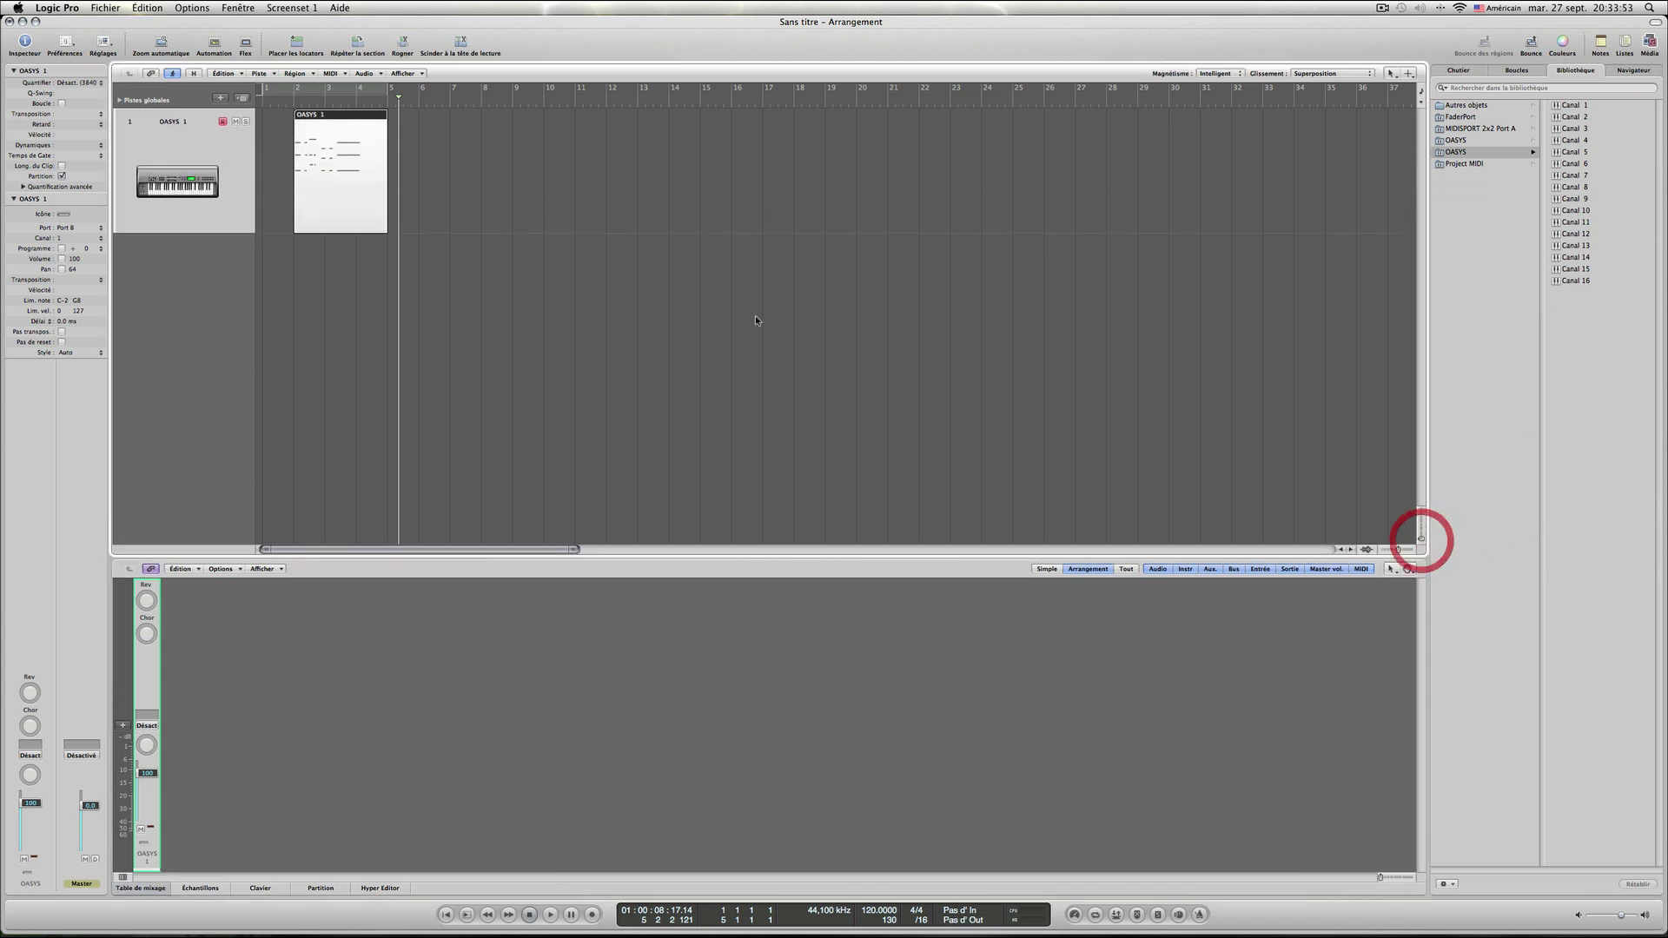
pyautogui.doubleClick(355, 167)
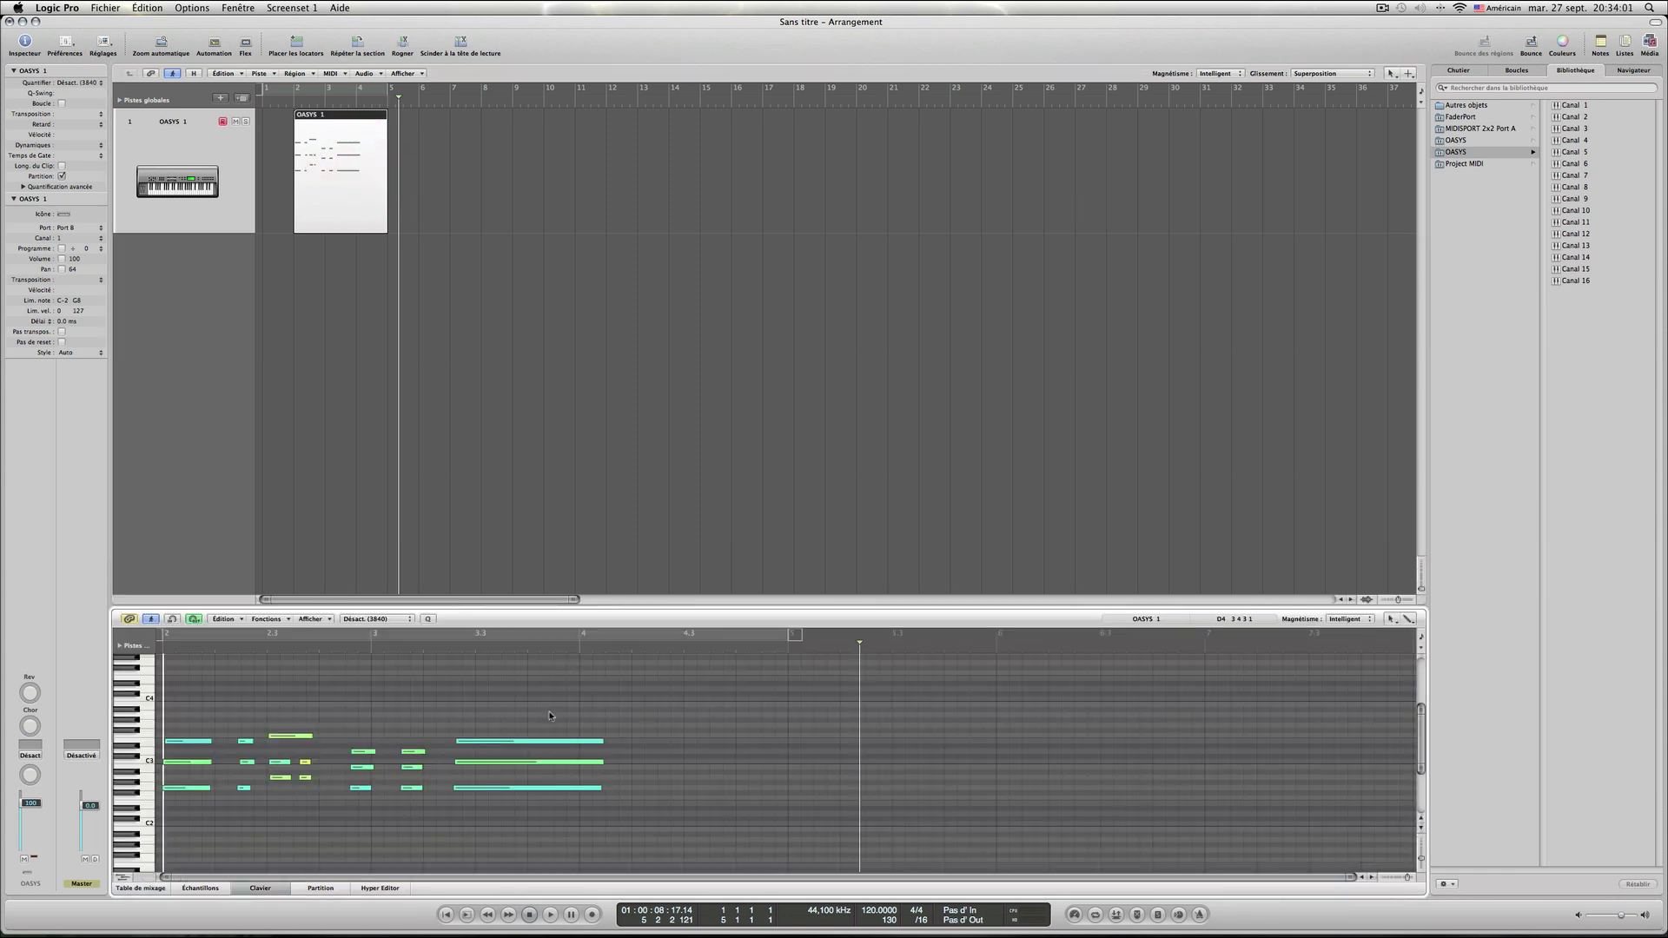
pyautogui.moveTo(541, 742); pyautogui.dragTo(541, 743)
pyautogui.click(141, 888)
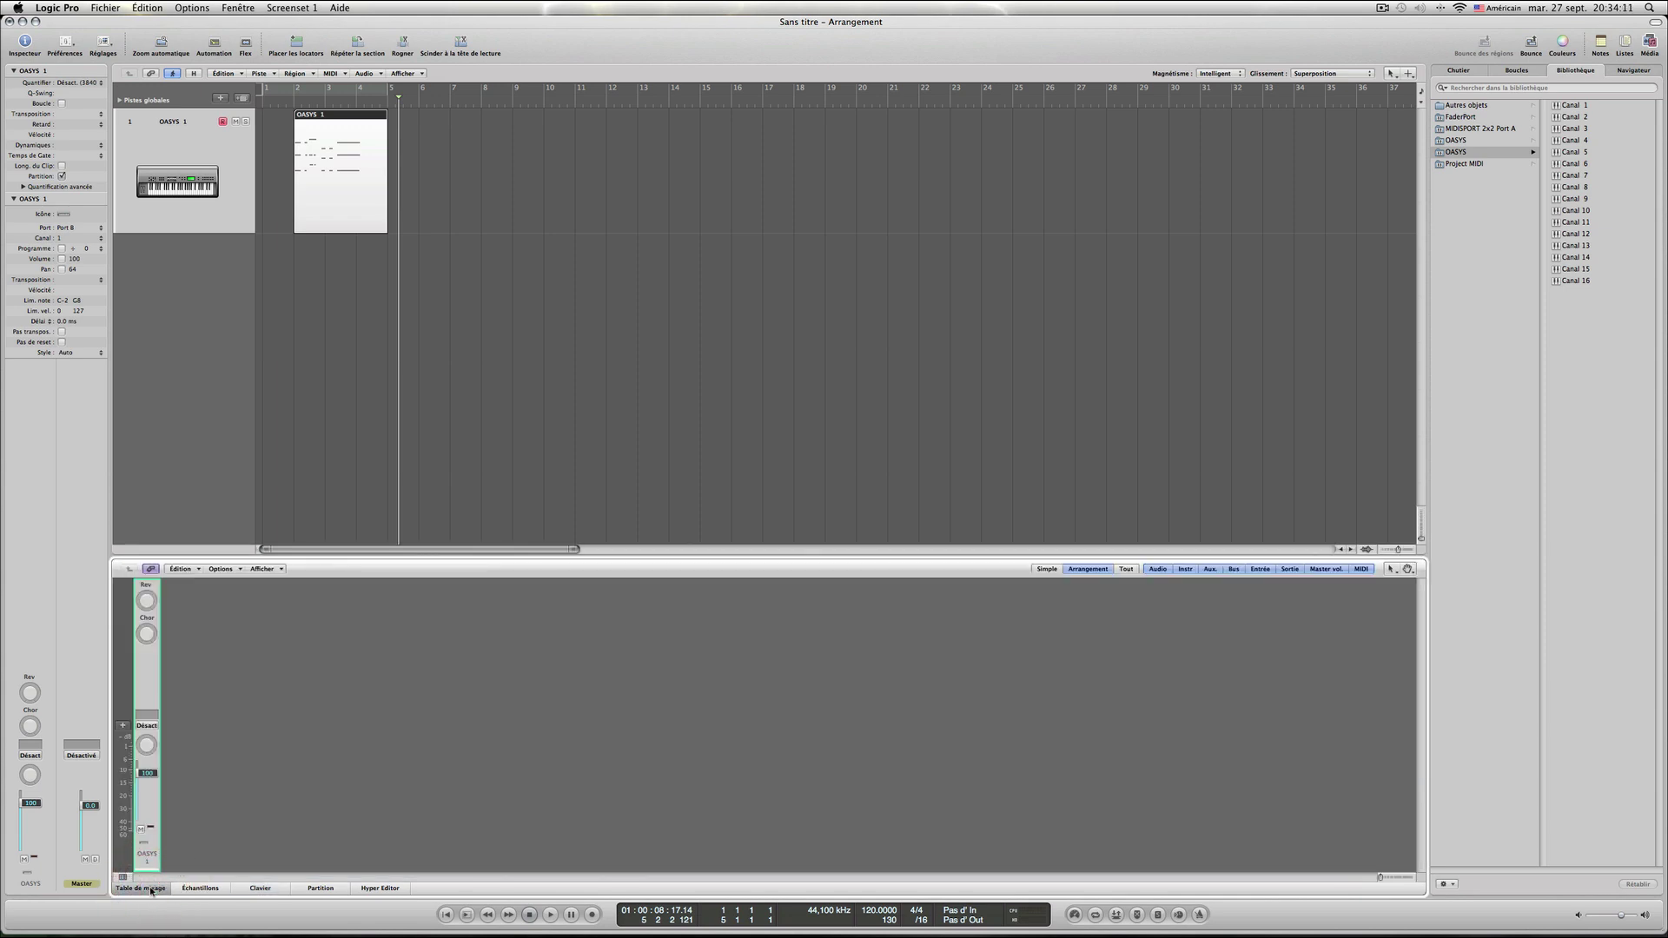
# Add a second track on OASYS channel 2 and record a MIDI part on it from bar 2 to bar 5.
pyautogui.click(446, 915)
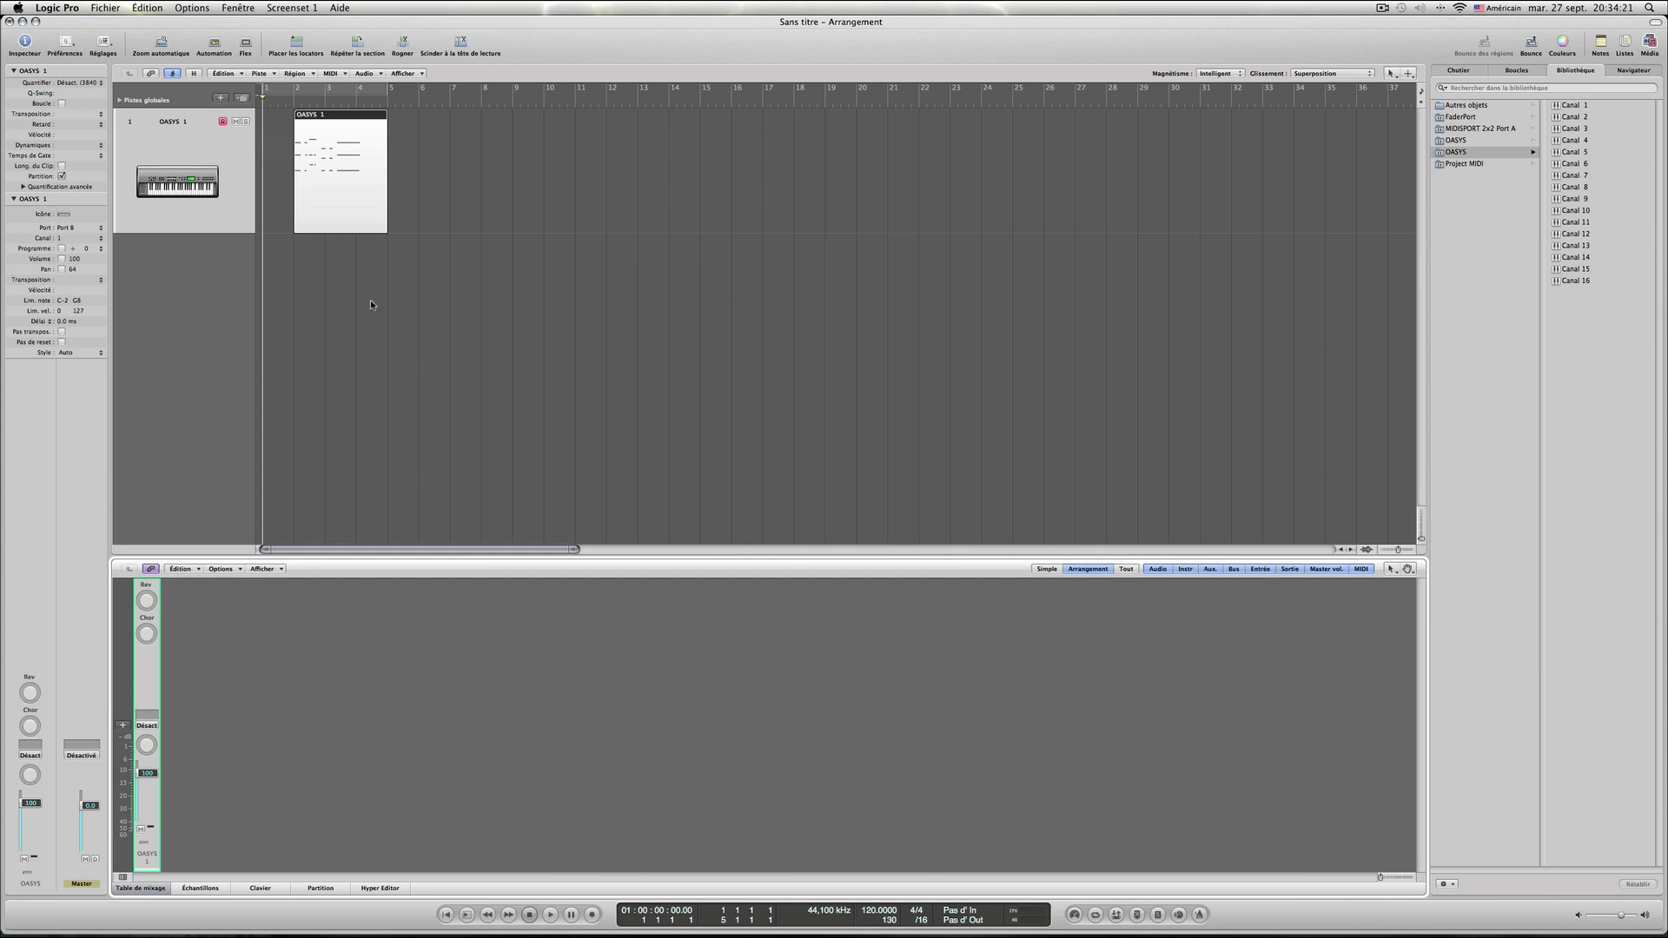
pyautogui.click(223, 121)
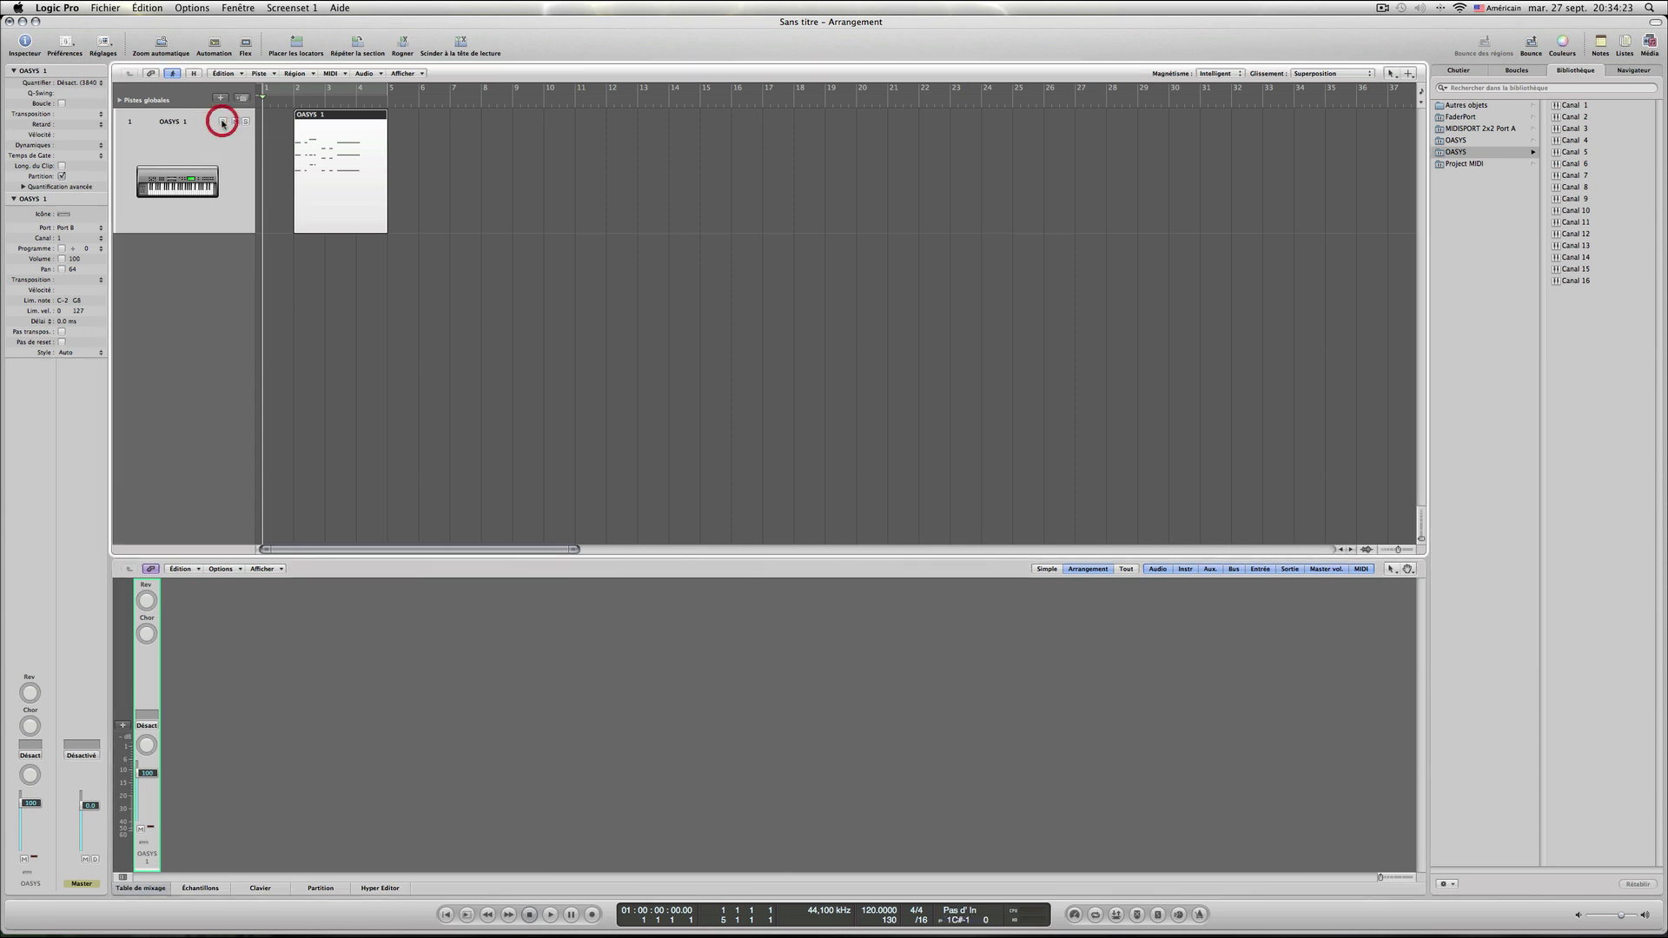
pyautogui.doubleClick(188, 273)
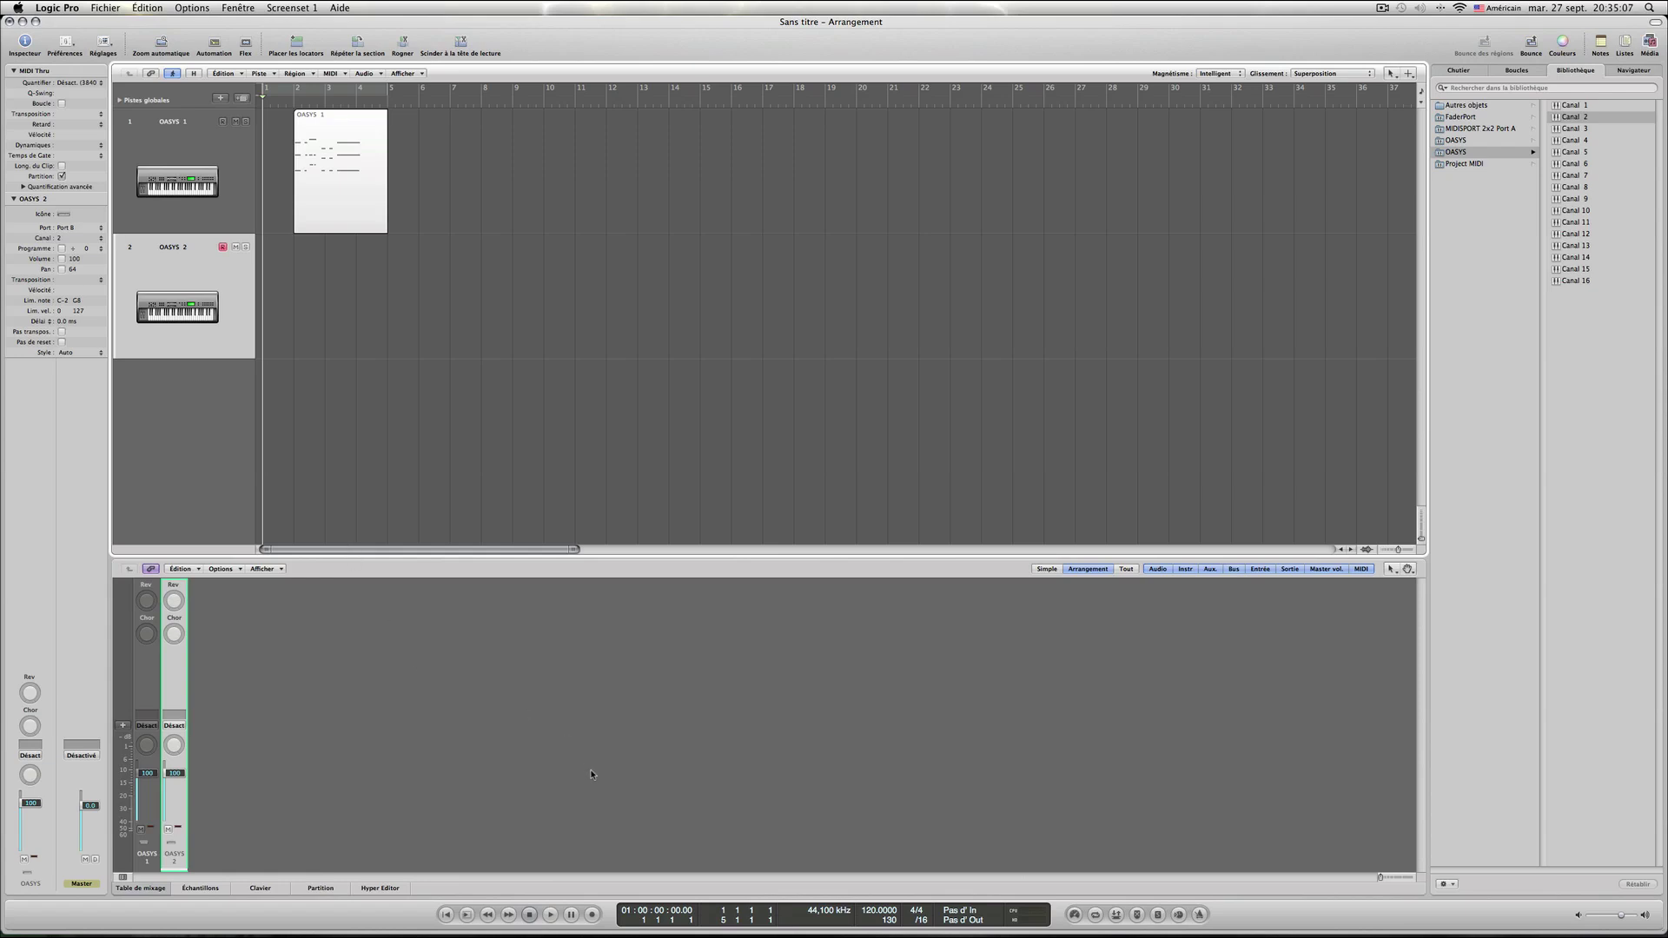
pyautogui.click(591, 915)
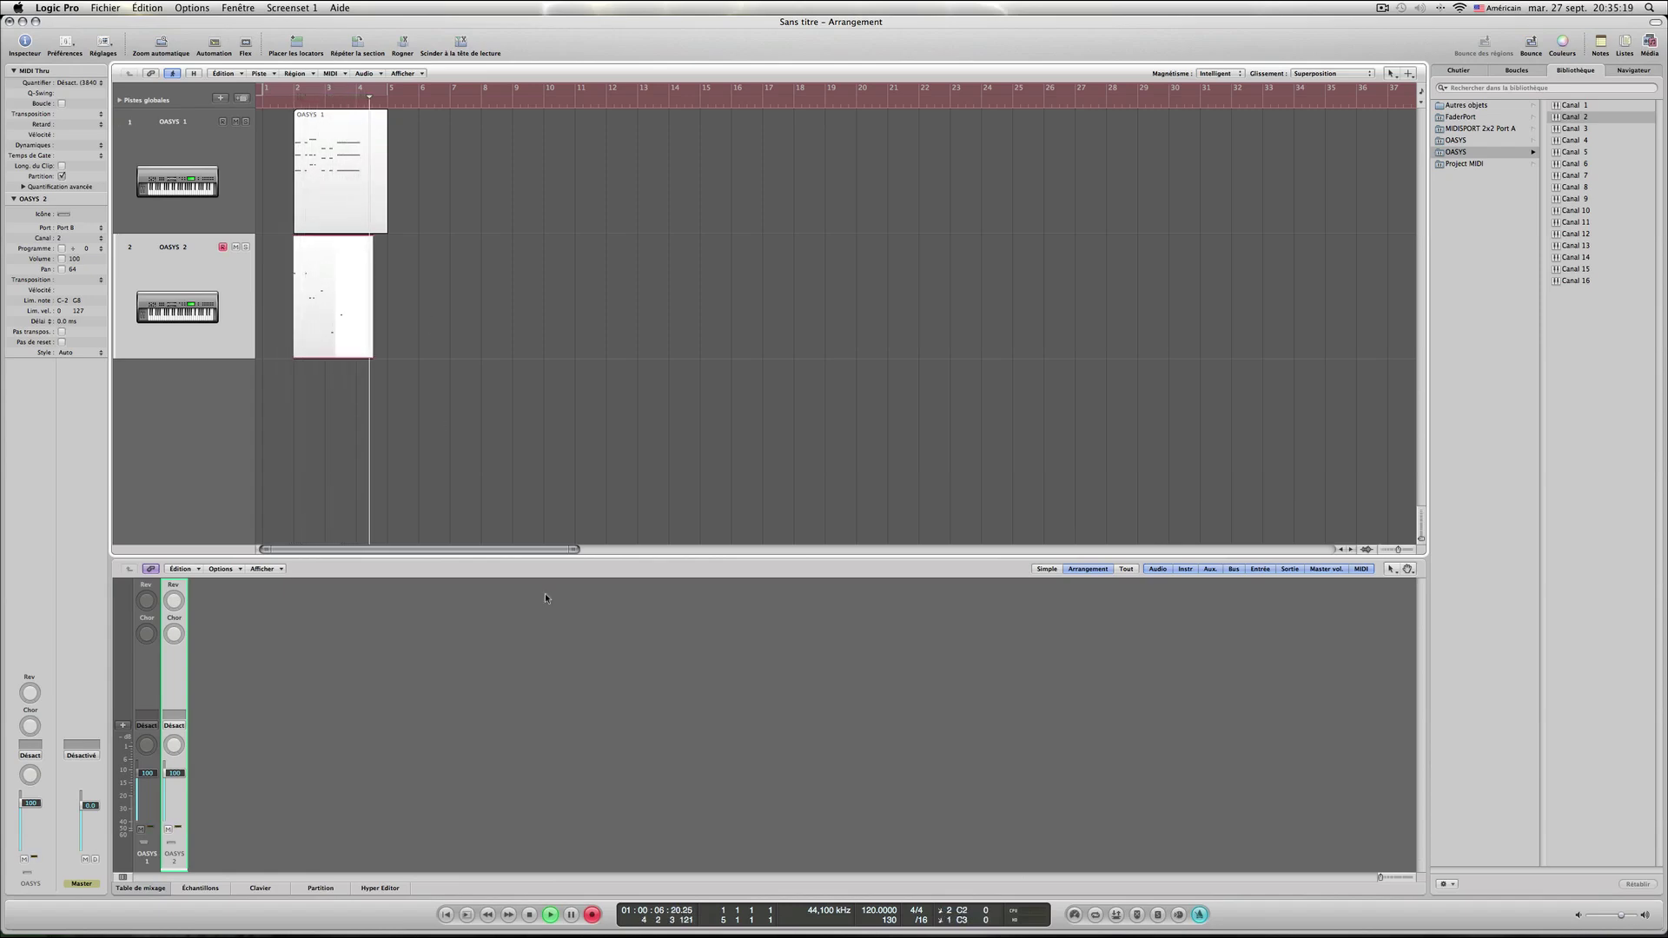
pyautogui.click(529, 915)
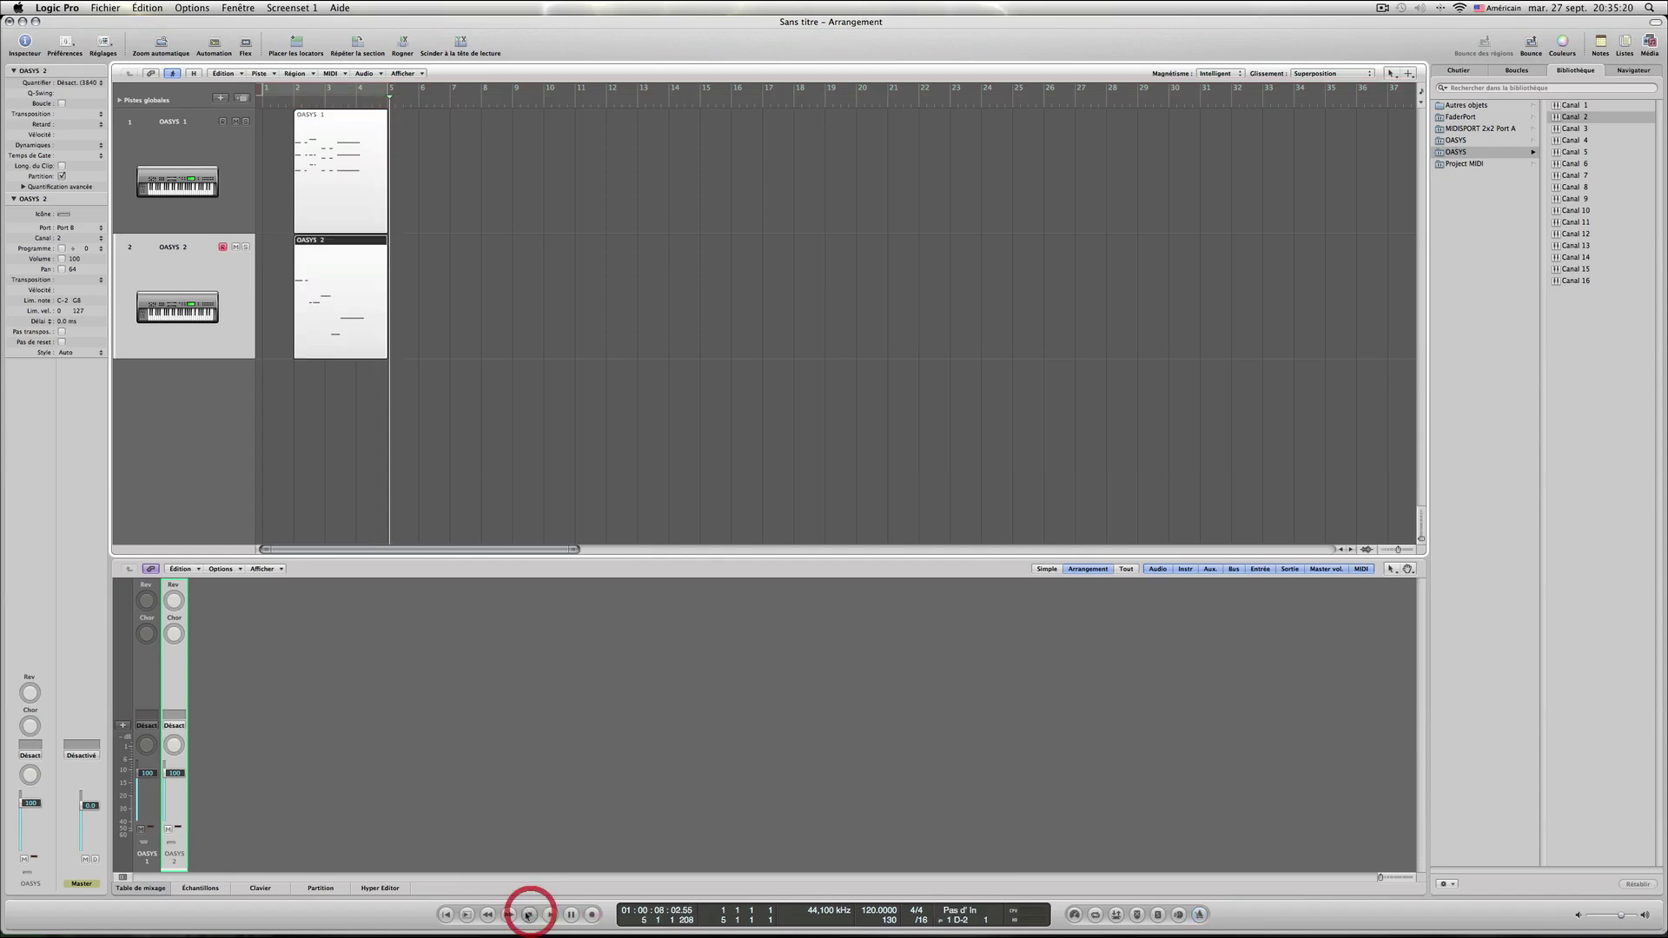
# Play back the OASYS 1 and OASYS 2 regions together from the project start, and stop.
pyautogui.click(456, 918)
pyautogui.click(550, 915)
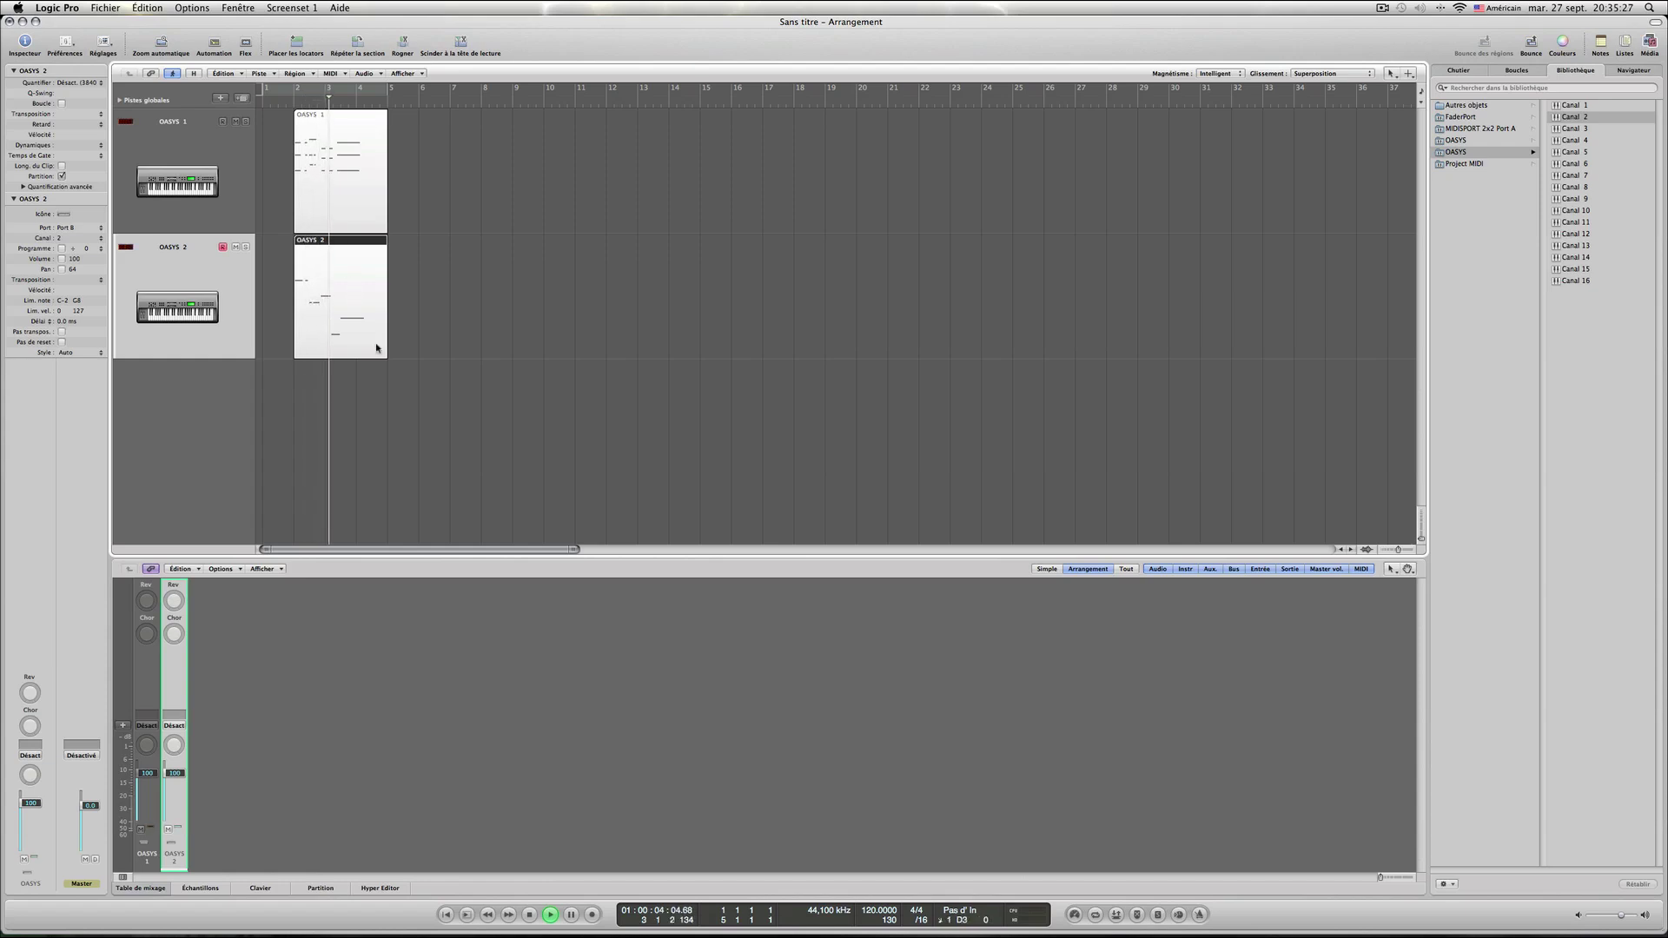
pyautogui.click(529, 915)
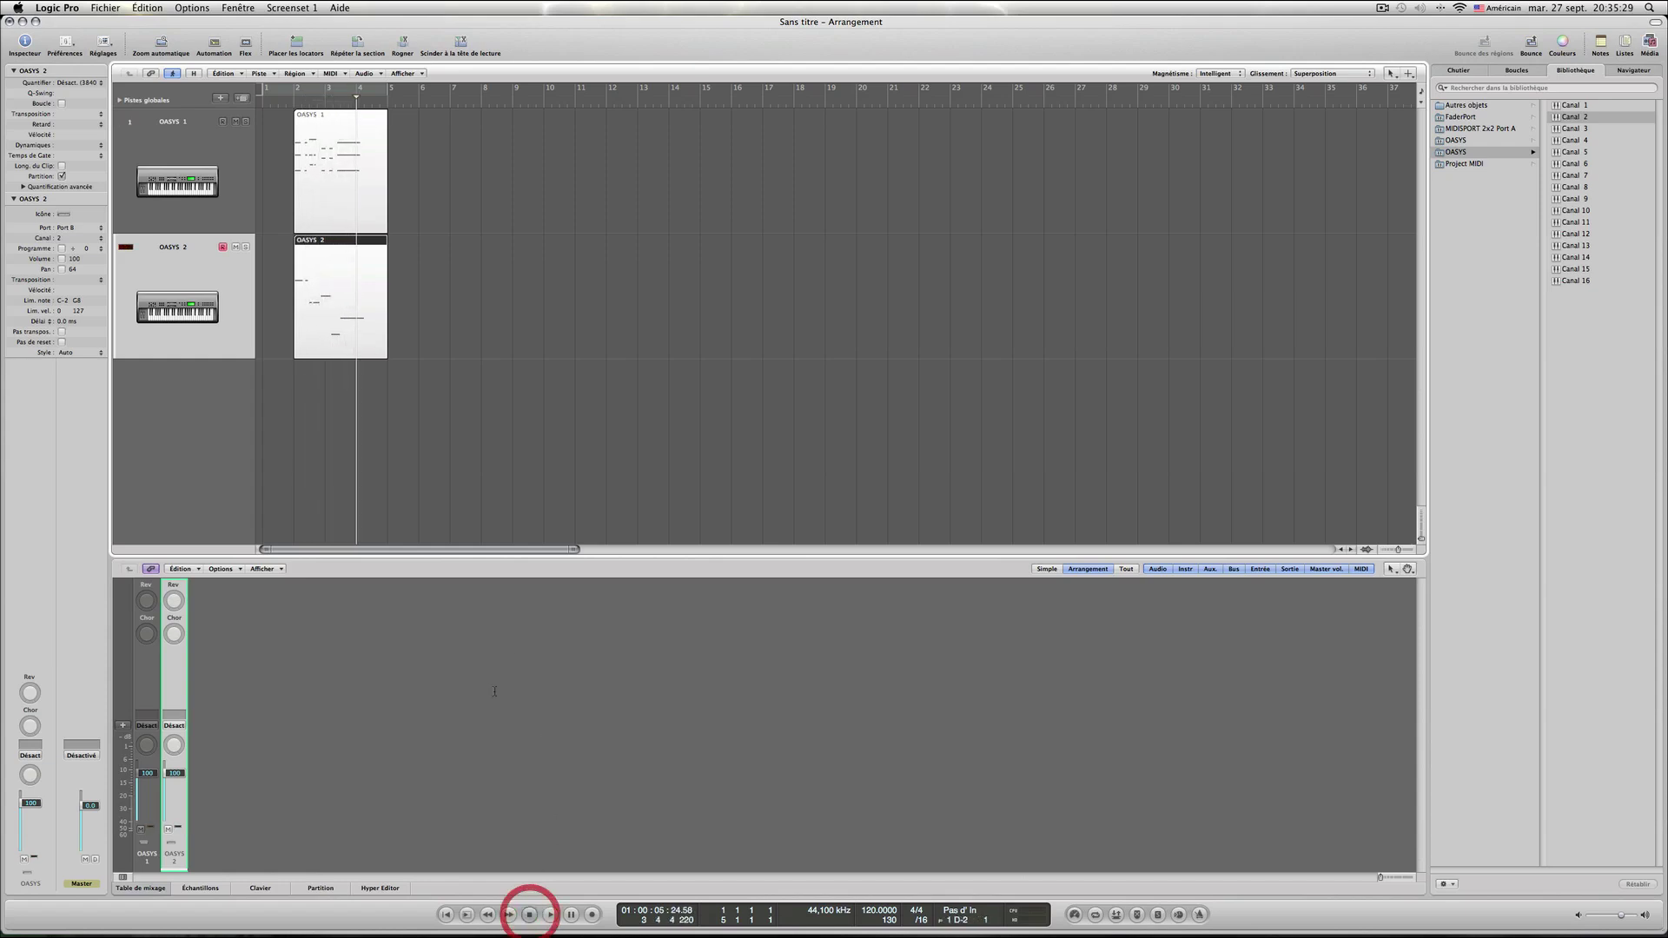
# Add a third track on OASYS channel 3, record a MIDI part from bar 2 to bar 4, and return to the start.
pyautogui.doubleClick(179, 412)
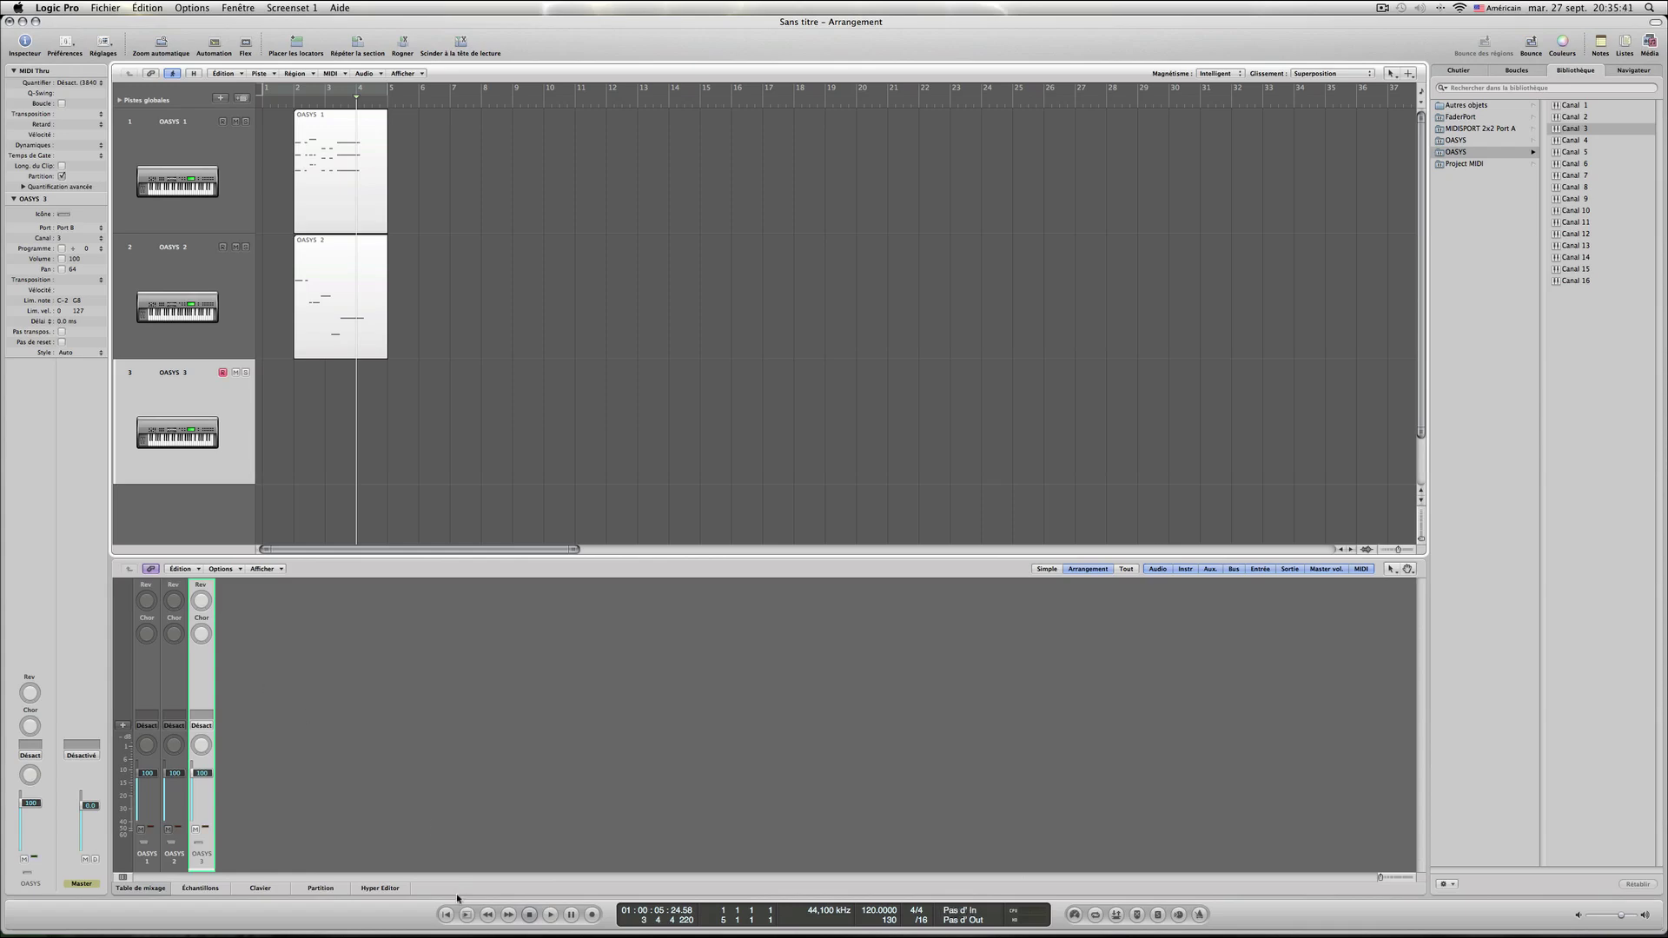
pyautogui.click(592, 914)
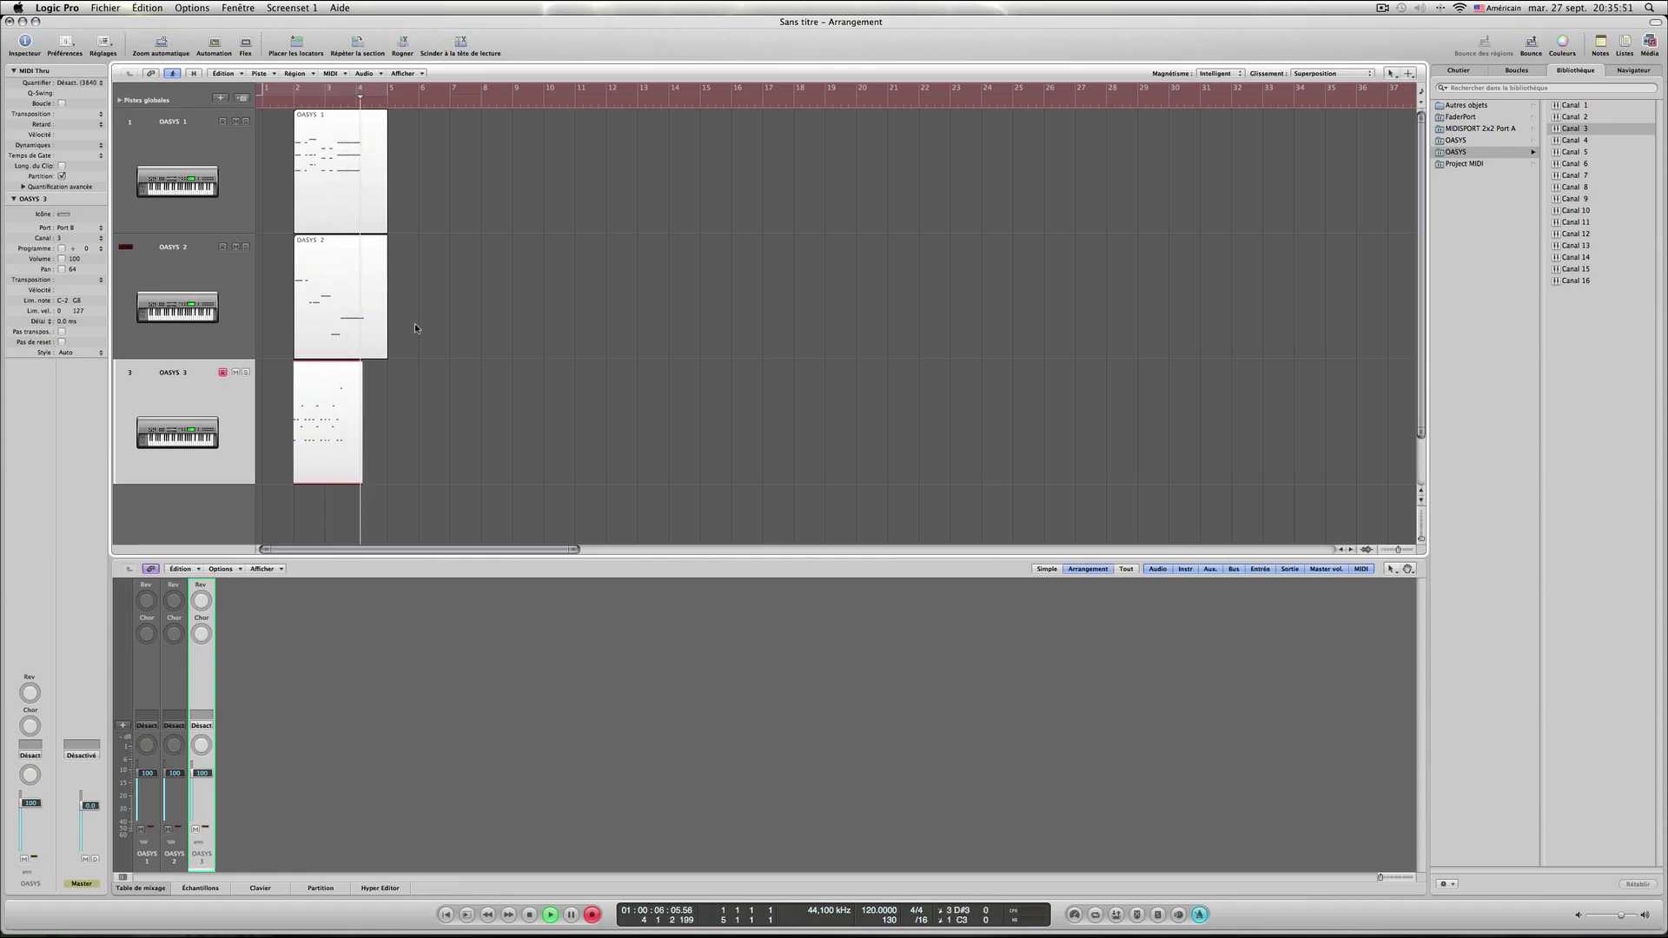
pyautogui.click(531, 917)
pyautogui.click(449, 918)
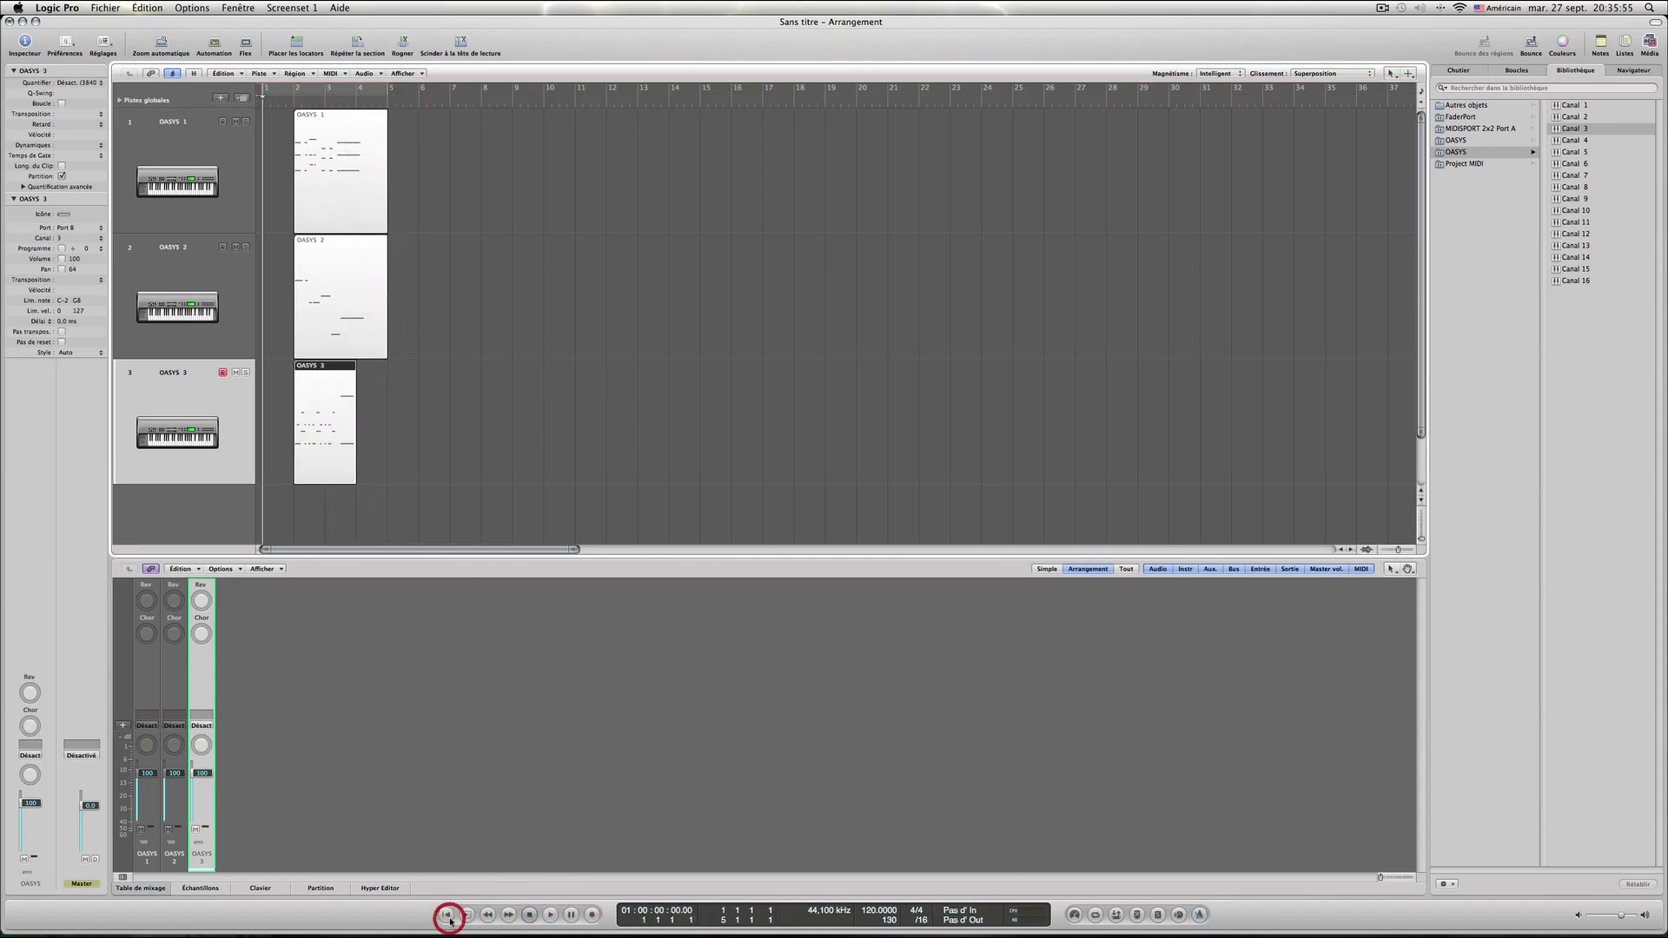
# Play back the three OASYS tracks together with OASYS 3 disarmed, stop, and return to the project start.
pyautogui.click(551, 915)
pyautogui.click(222, 372)
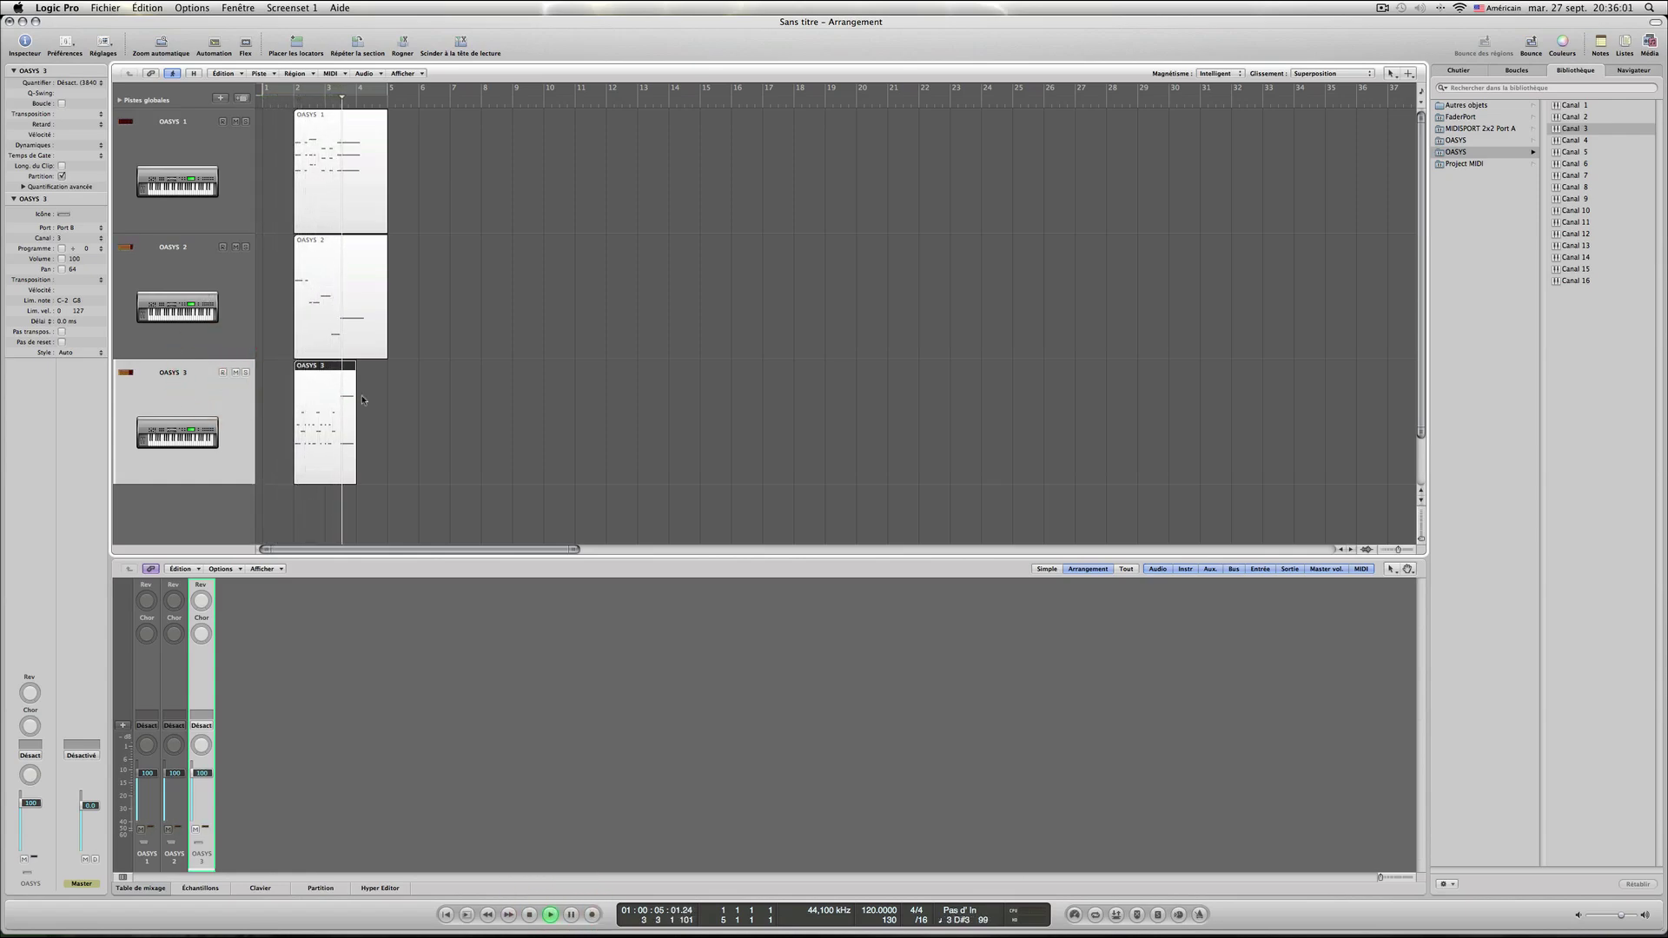
pyautogui.click(529, 915)
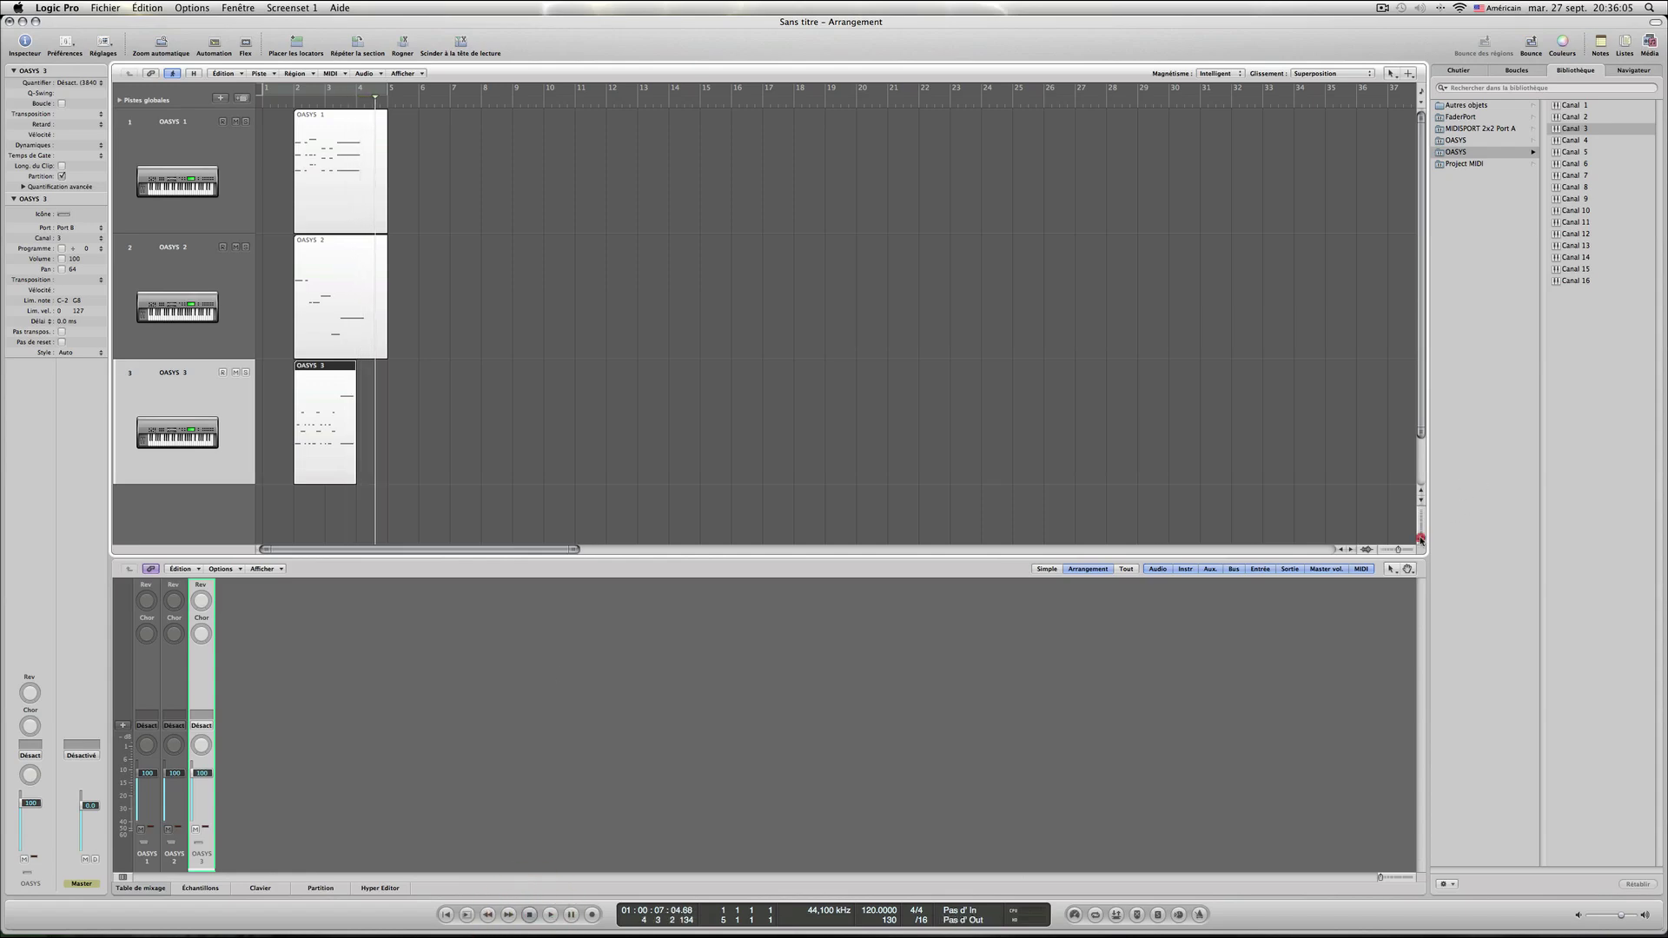
pyautogui.moveTo(1421, 539); pyautogui.dragTo(1421, 534)
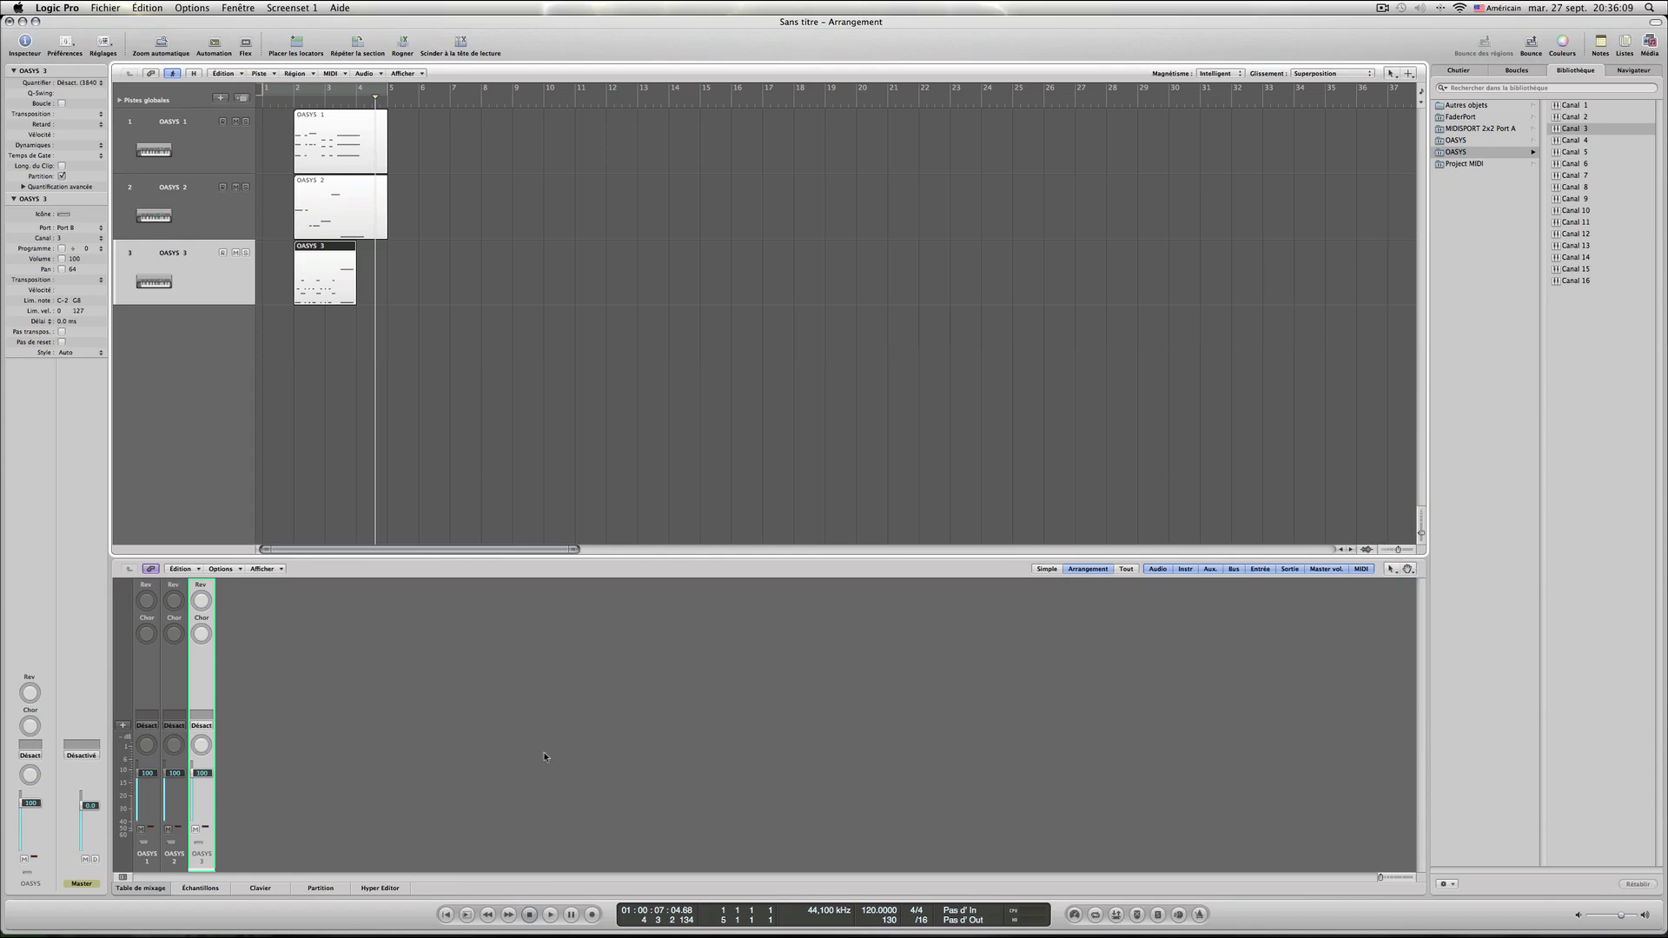
pyautogui.click(446, 913)
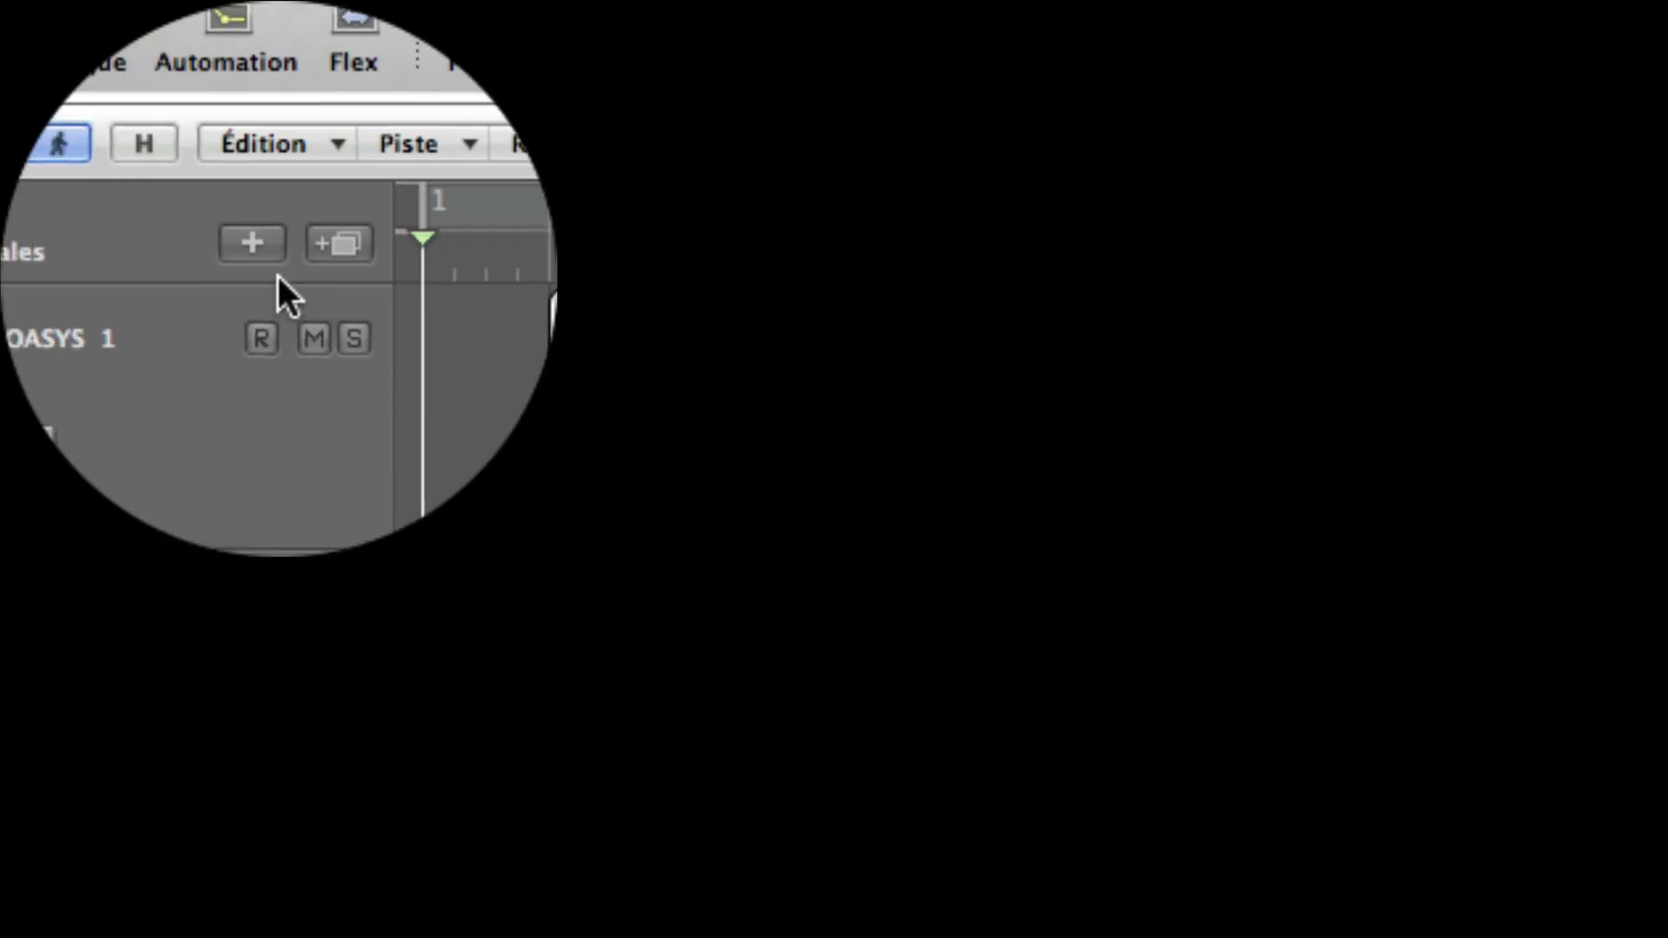
# Create three new stereo audio tracks with input 1-2 and the stereo output.
pyautogui.click(221, 98)
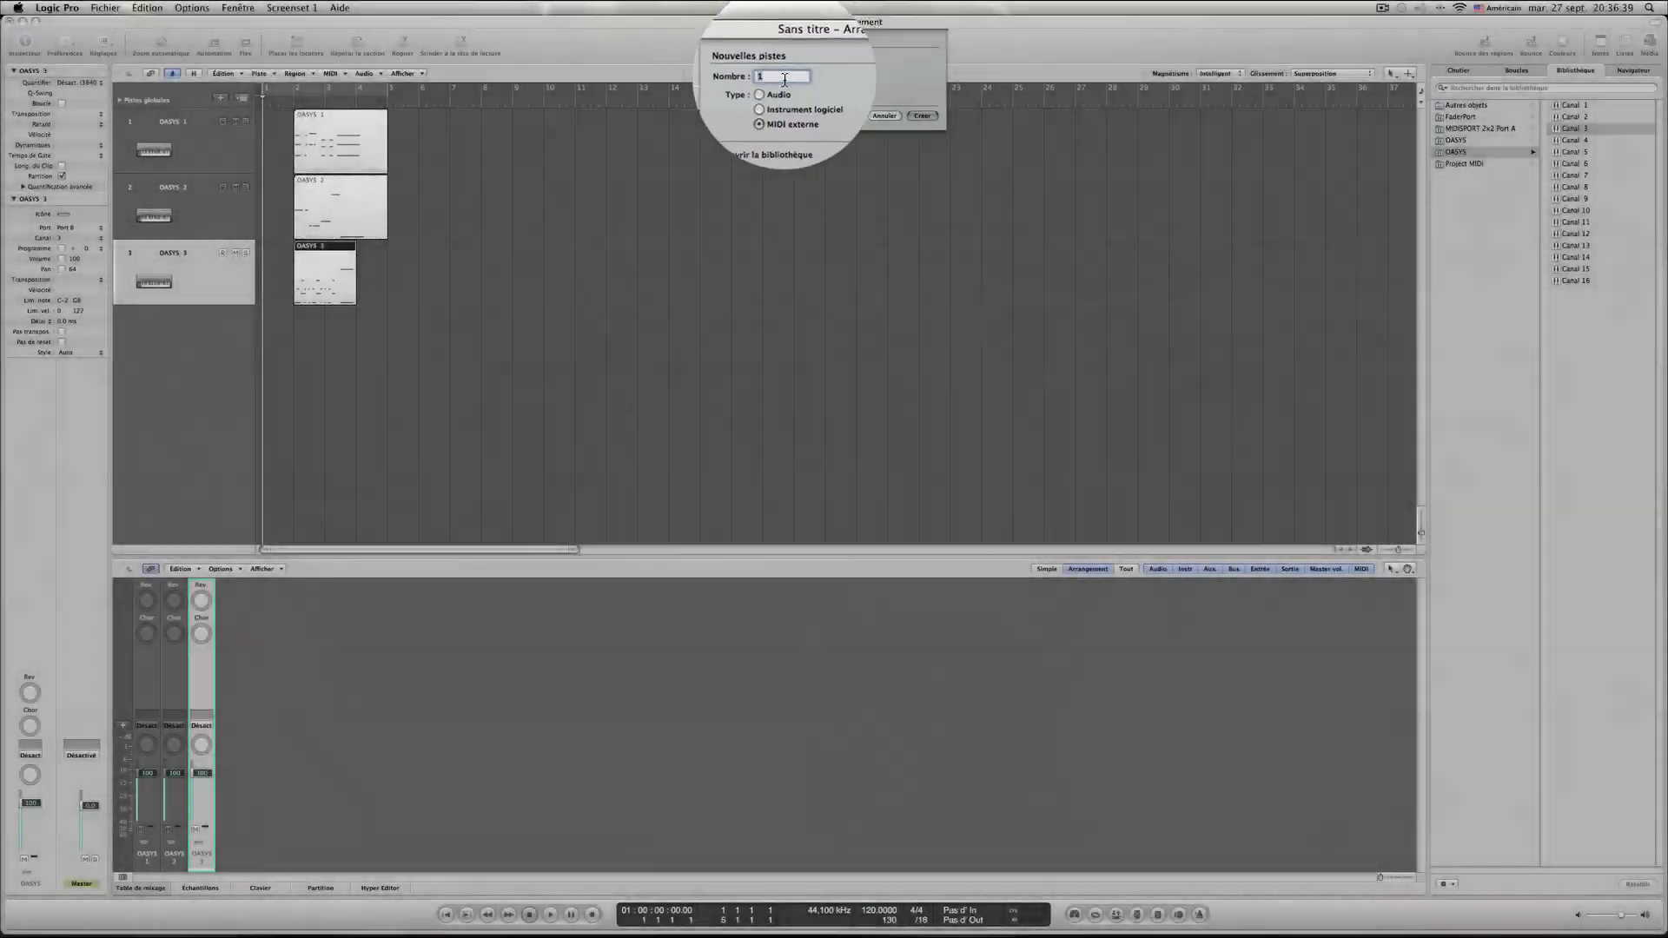
pyautogui.press('BackSpace')
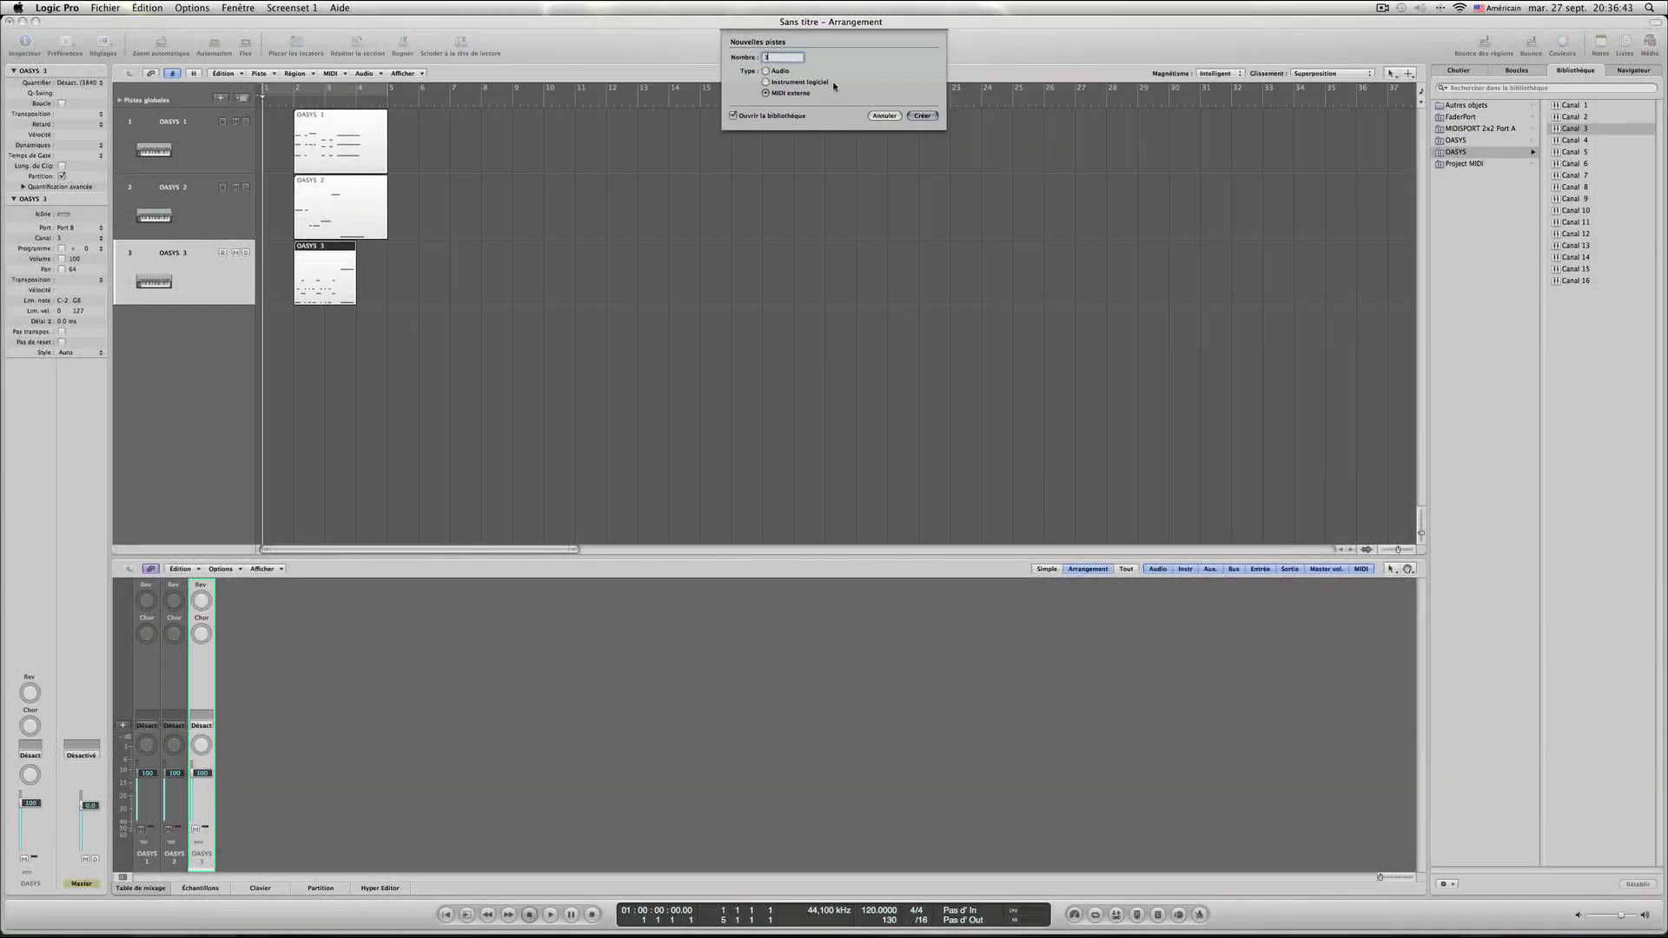
pyautogui.click(765, 71)
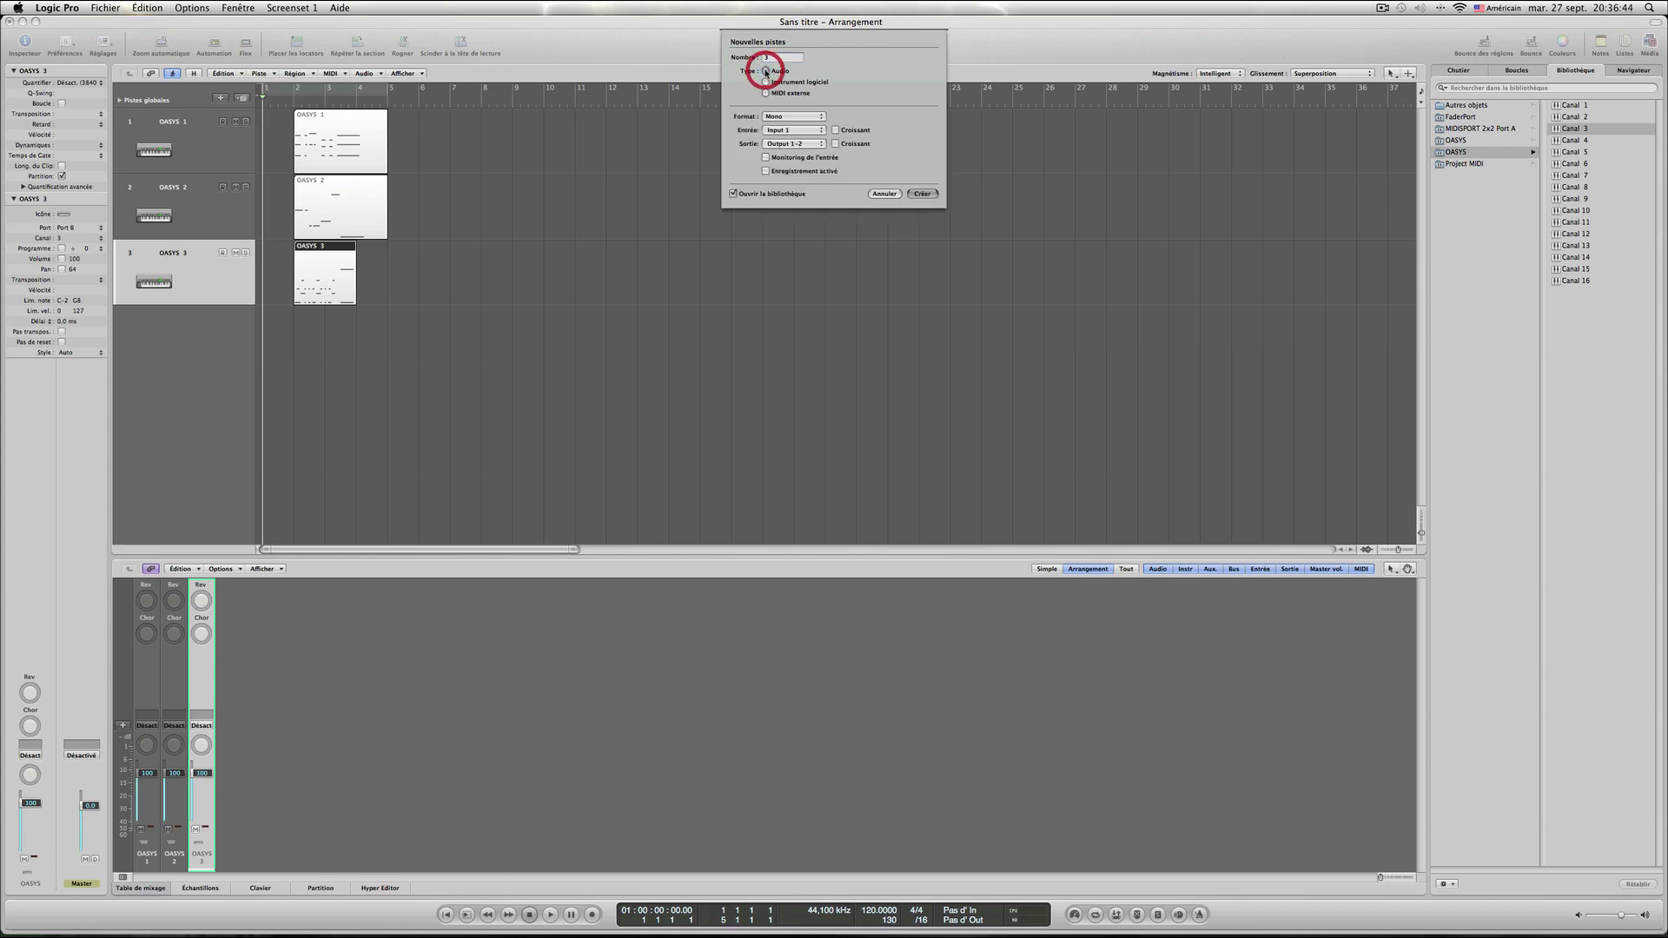
pyautogui.click(793, 116)
pyautogui.click(801, 127)
pyautogui.click(925, 194)
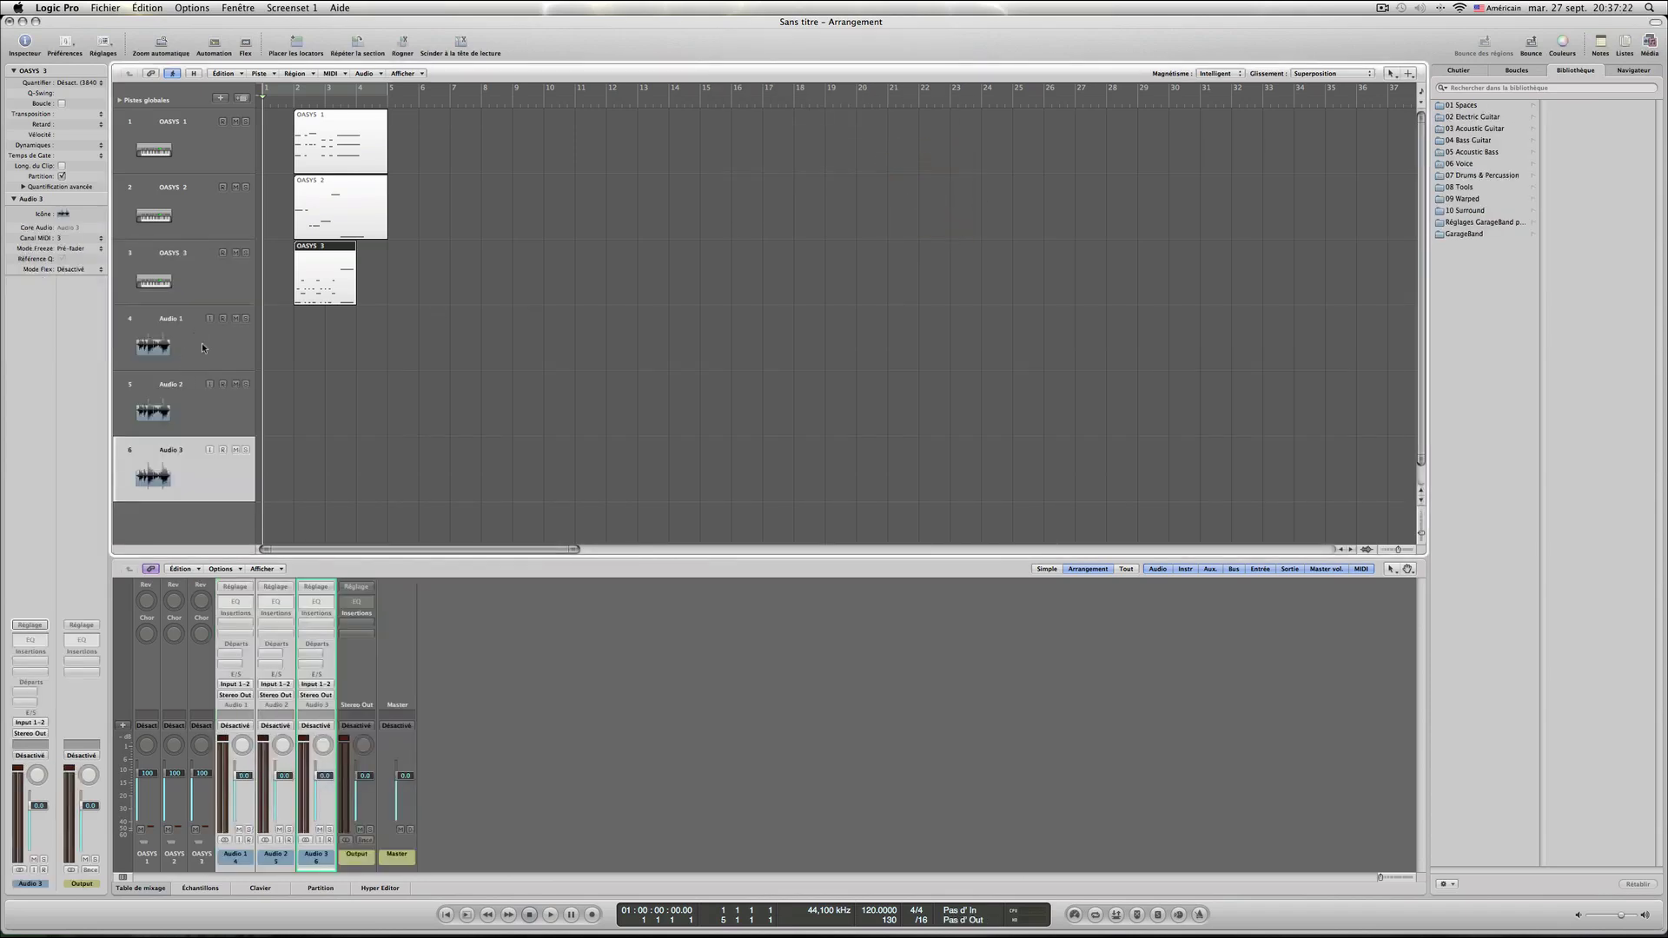
# Select only the Audio 1 track and mute the OASYS 2 and OASYS 3 tracks.
pyautogui.click(202, 346)
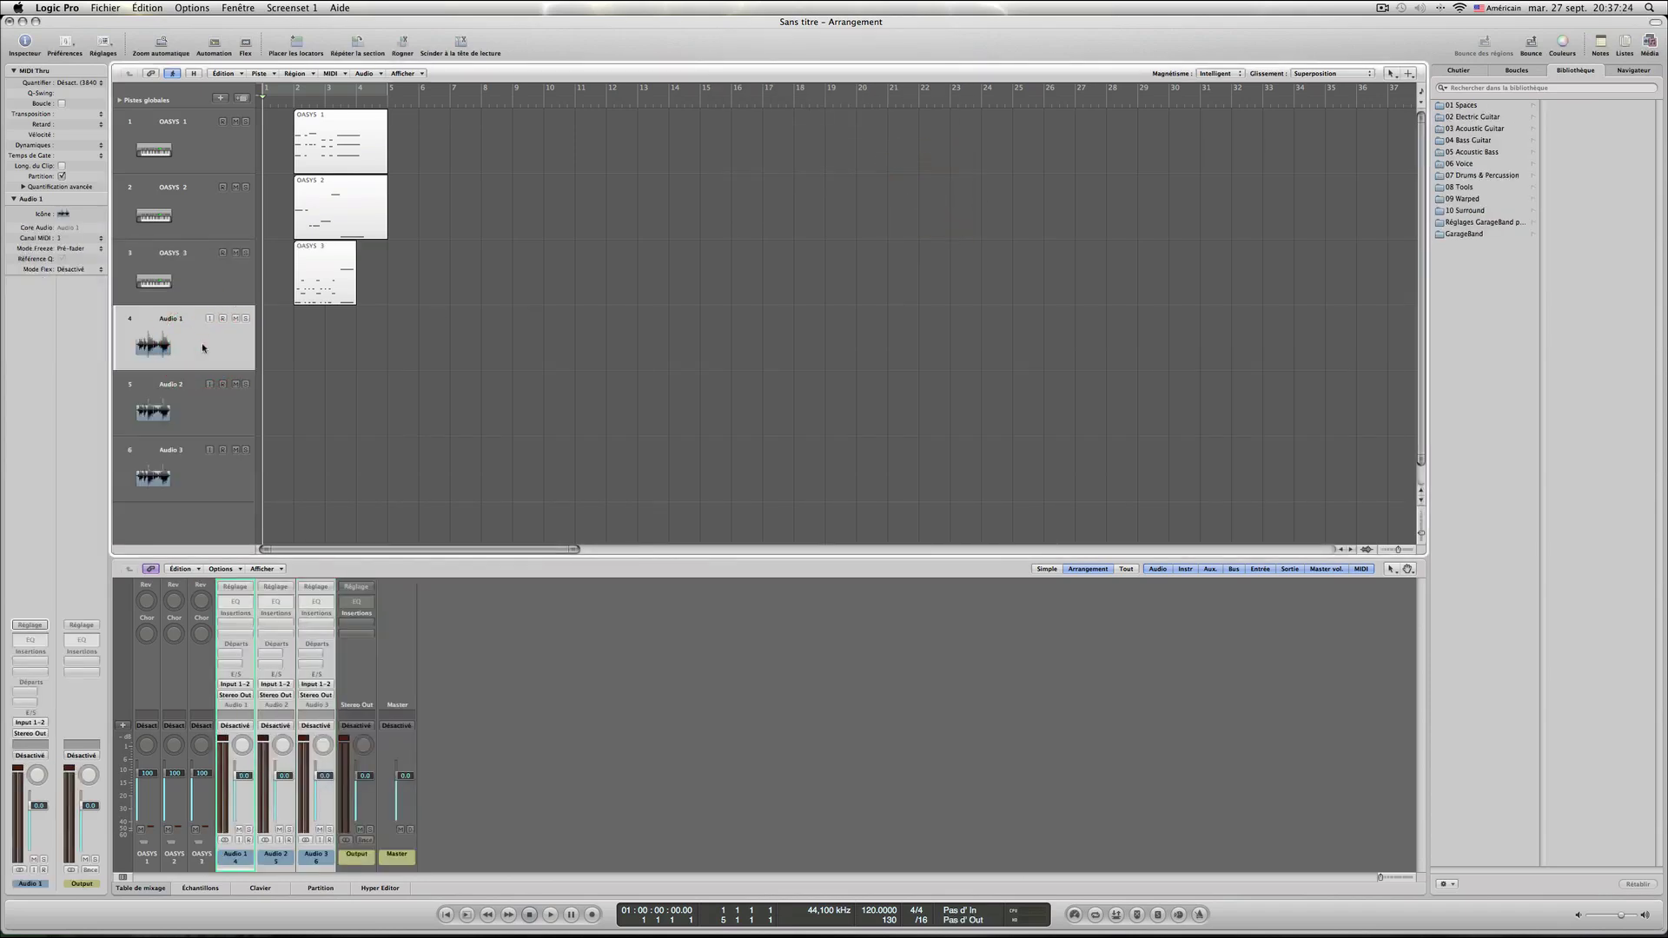
pyautogui.click(590, 647)
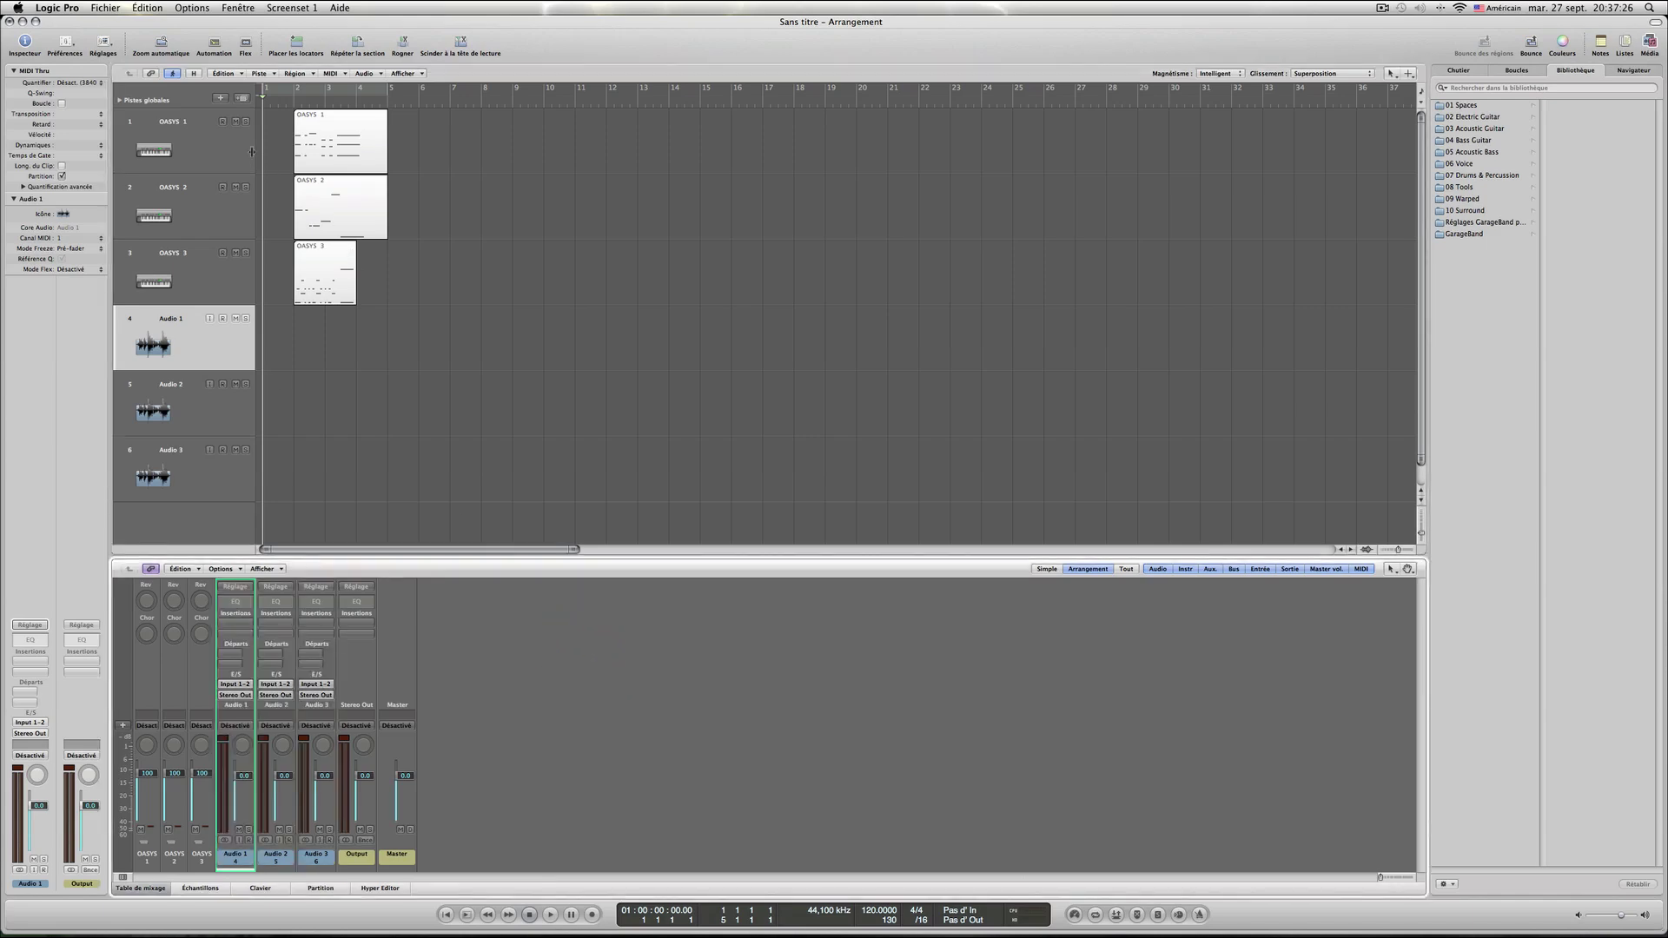
pyautogui.click(235, 188)
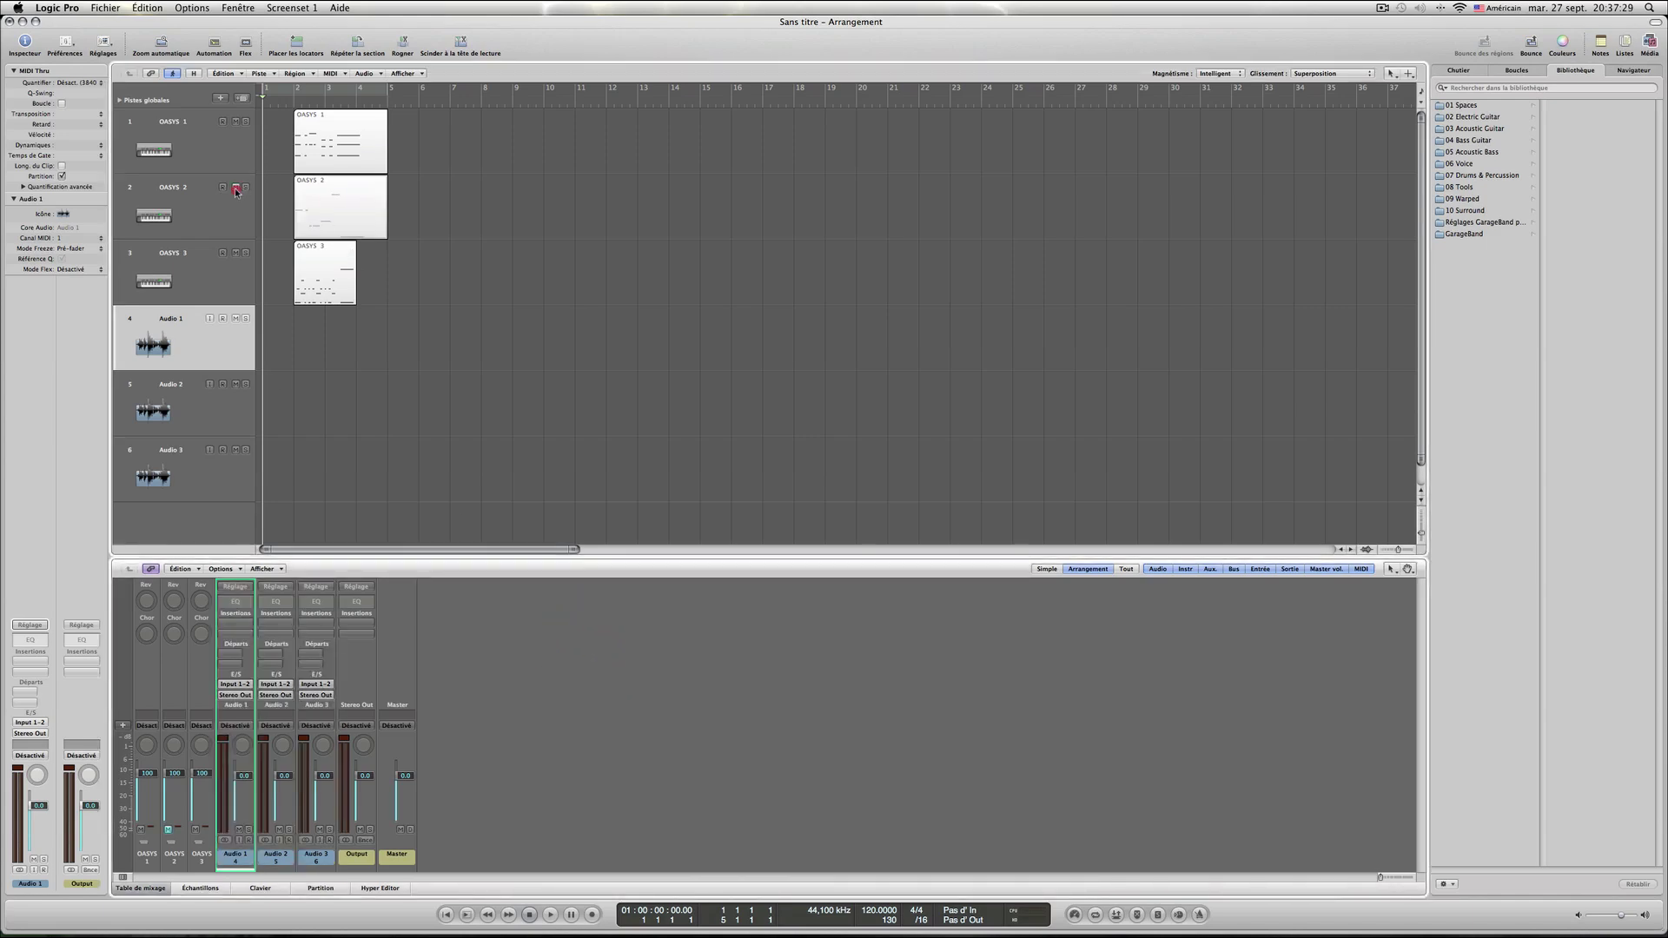
pyautogui.click(235, 254)
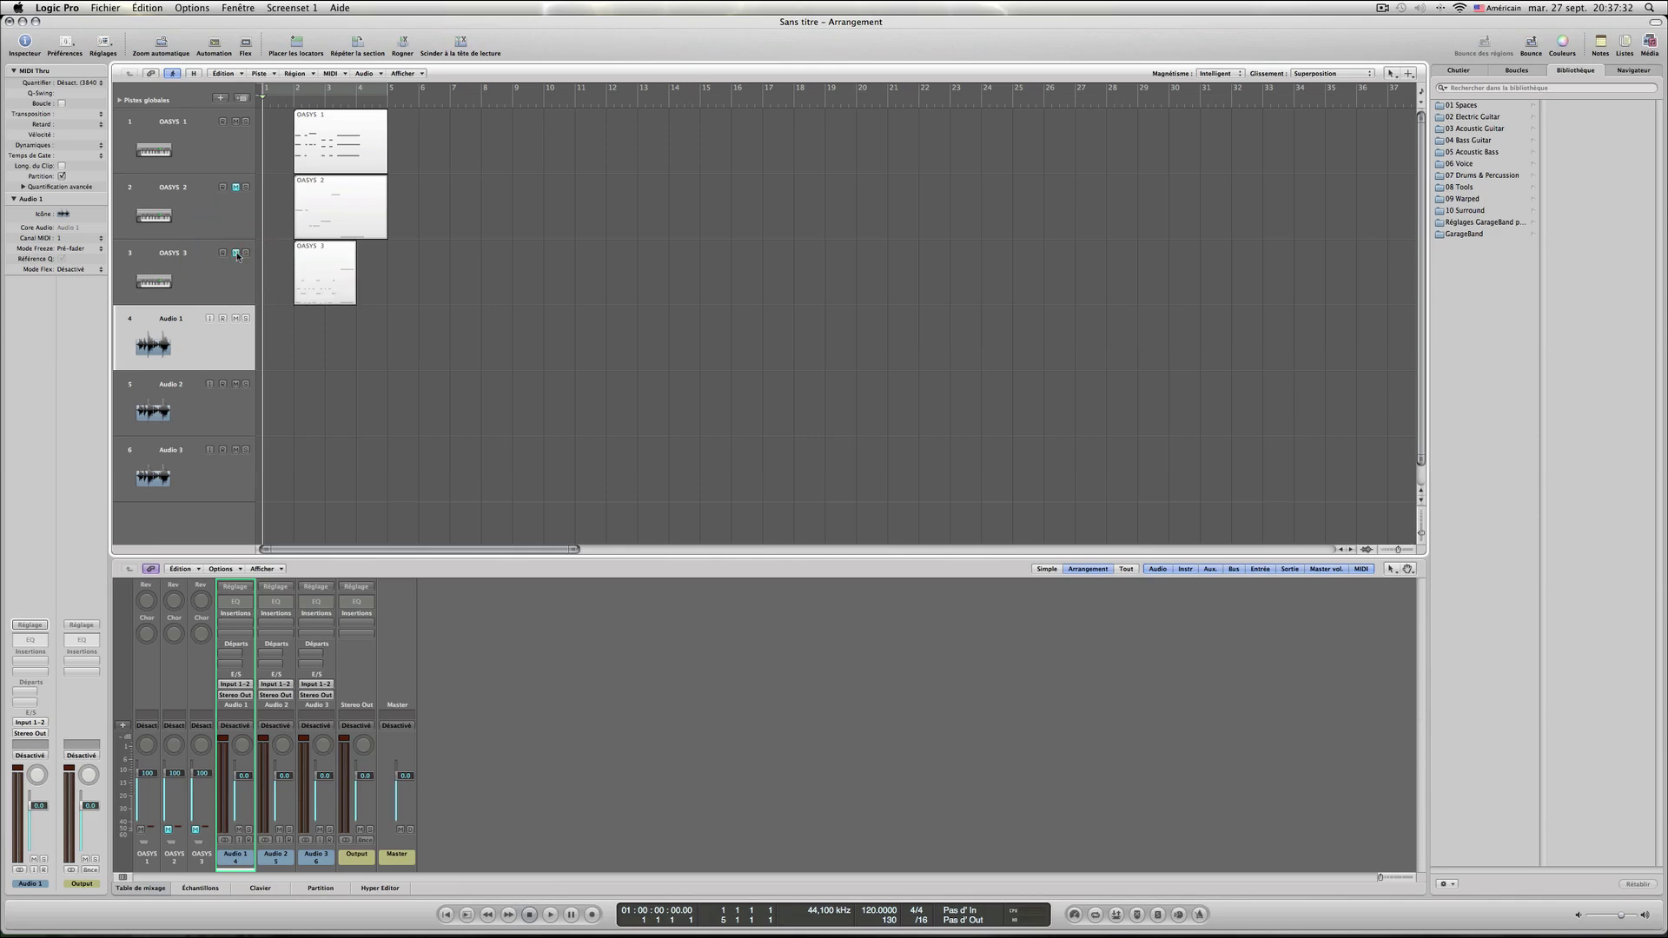
# Enable input monitoring on Audio 1 and play back OASYS 1 to check the incoming signal level, and stop.
pyautogui.click(210, 319)
pyautogui.click(550, 916)
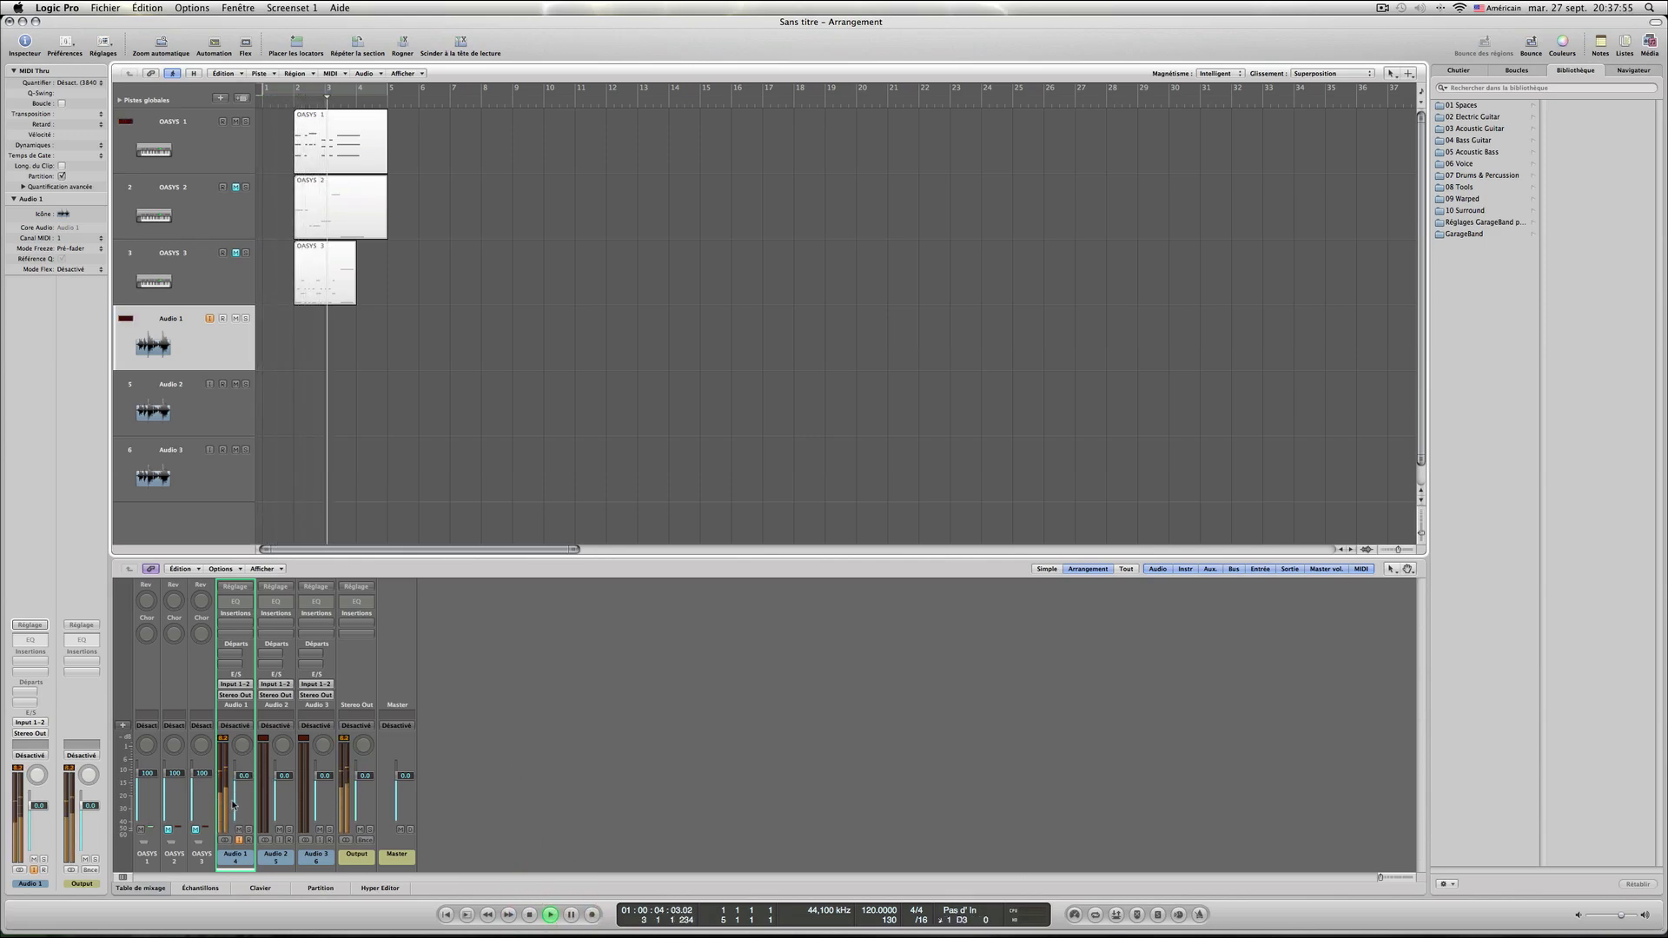
pyautogui.click(529, 914)
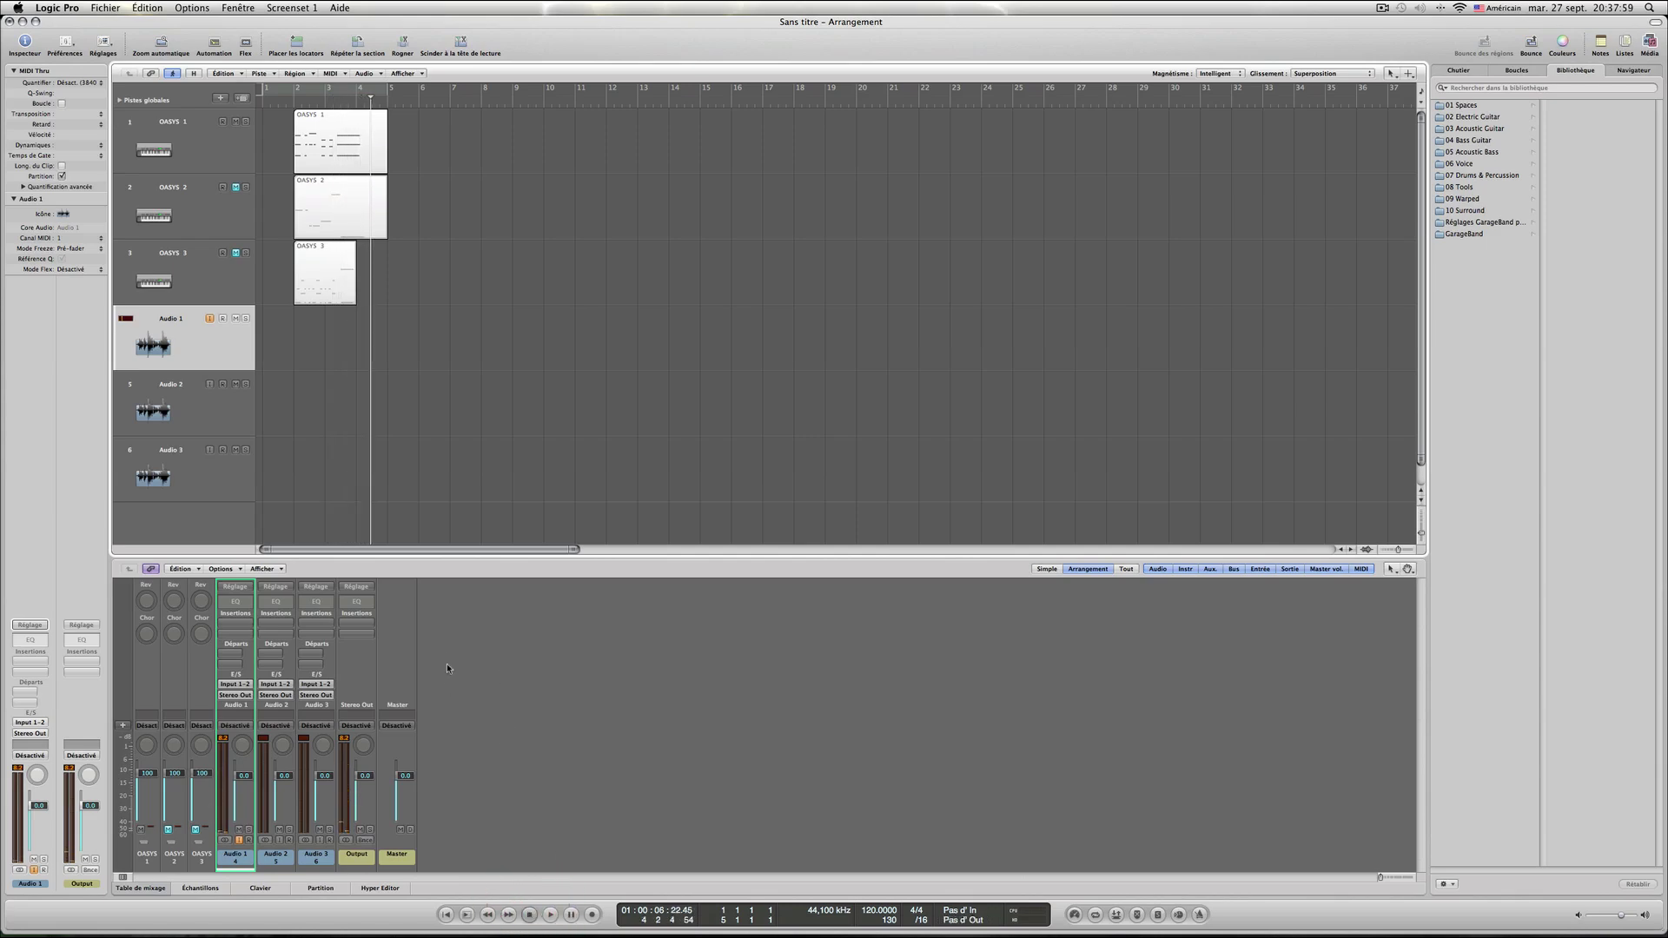
# Arm Audio 1 for recording and save the project as Sans titre in the Logic folder with its assets included.
pyautogui.click(222, 320)
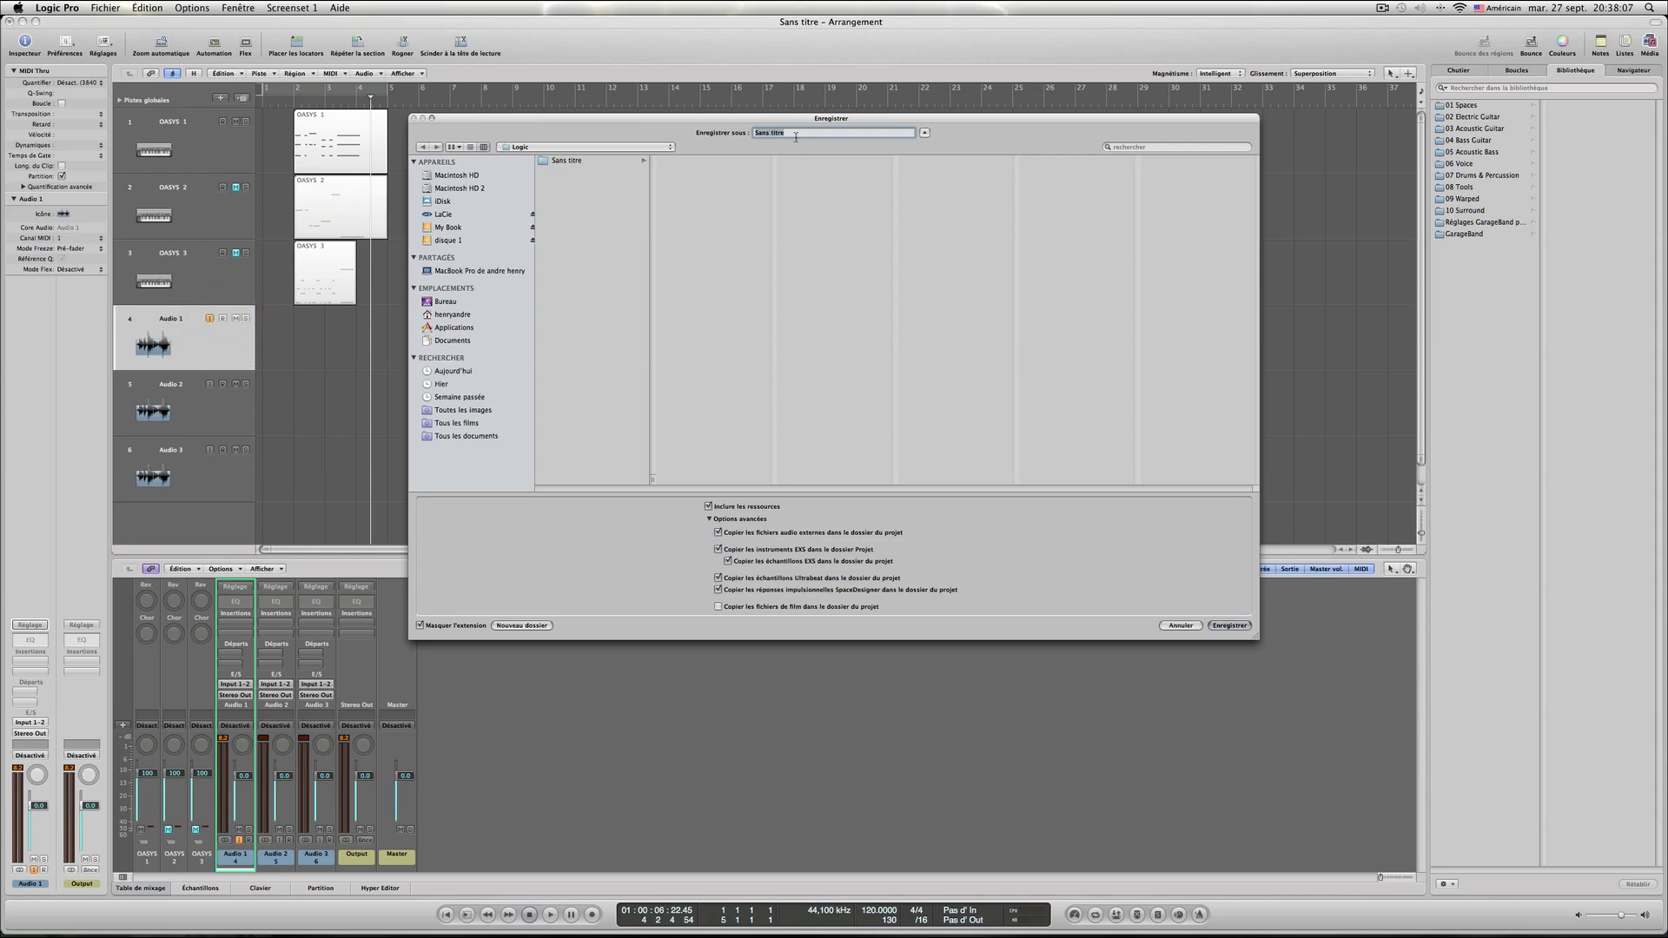
pyautogui.click(1225, 627)
pyautogui.click(662, 239)
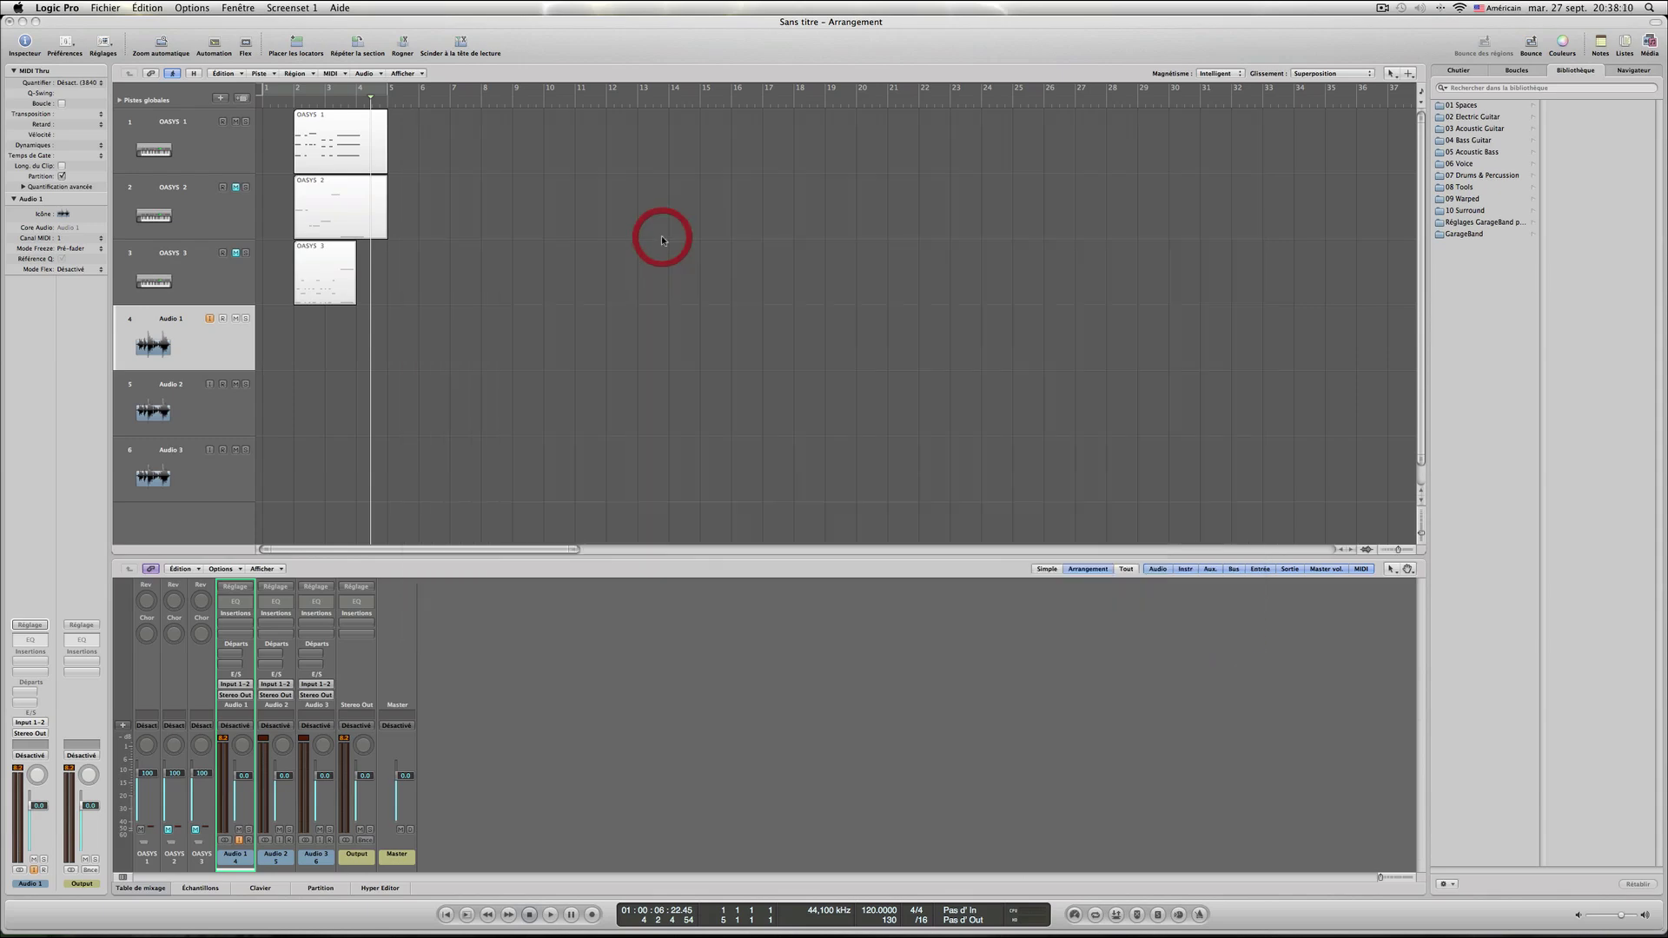
# Record the OASYS 1 part as audio on Audio 1 from the project start to late in bar 5.
pyautogui.click(446, 914)
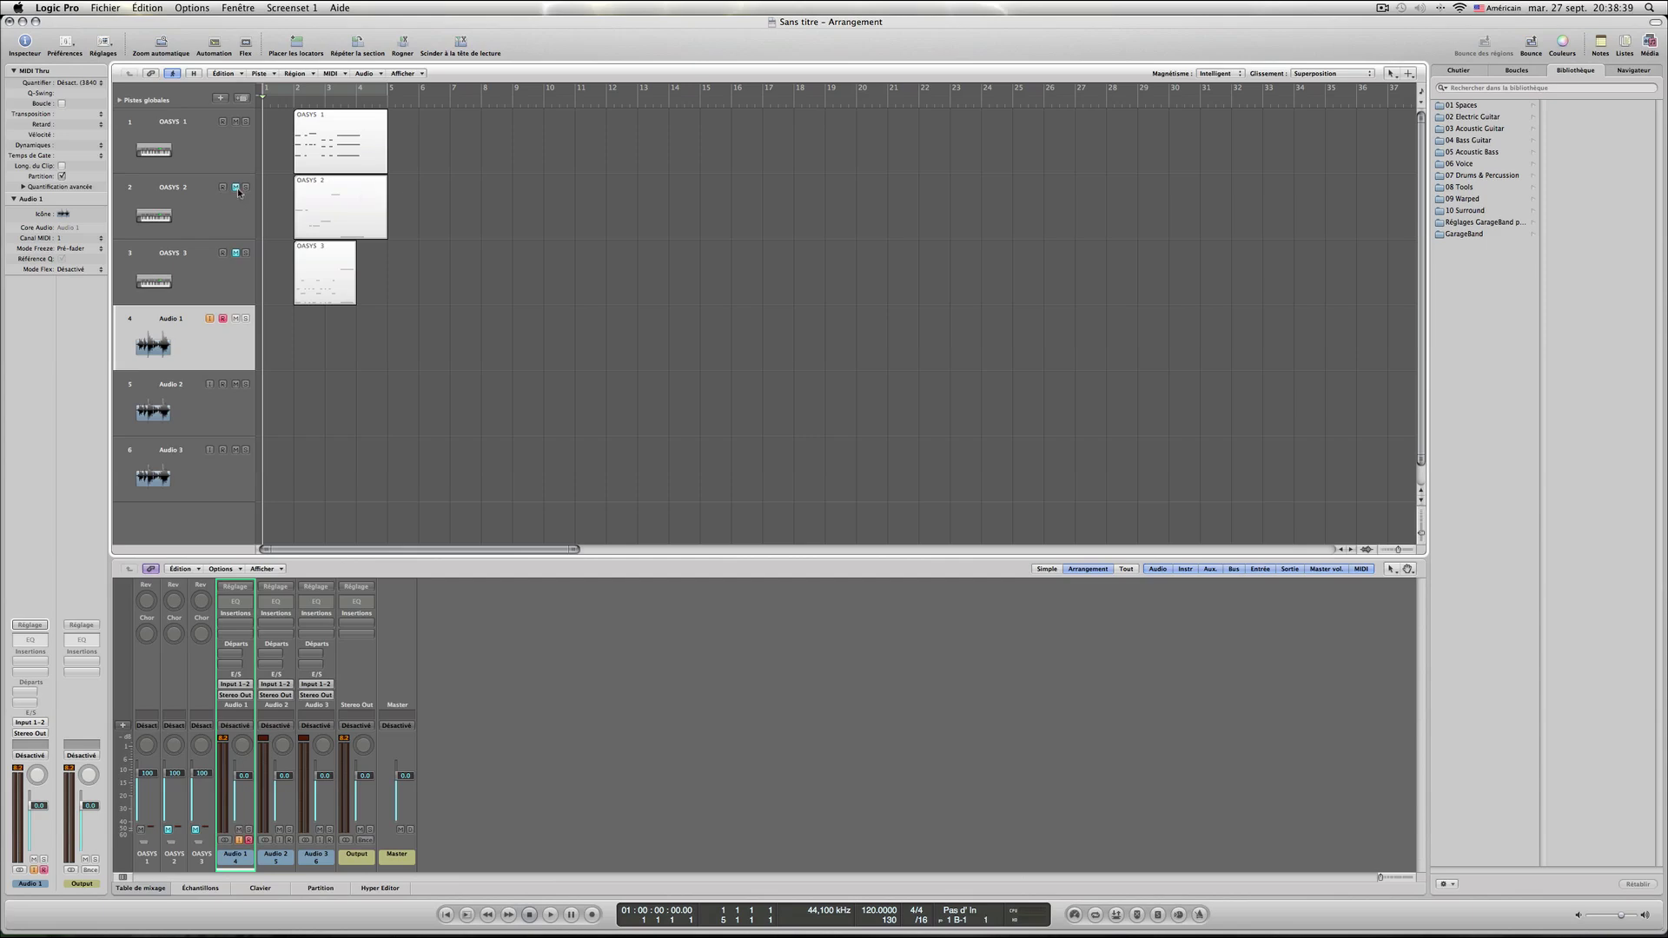
pyautogui.click(236, 253)
pyautogui.click(592, 914)
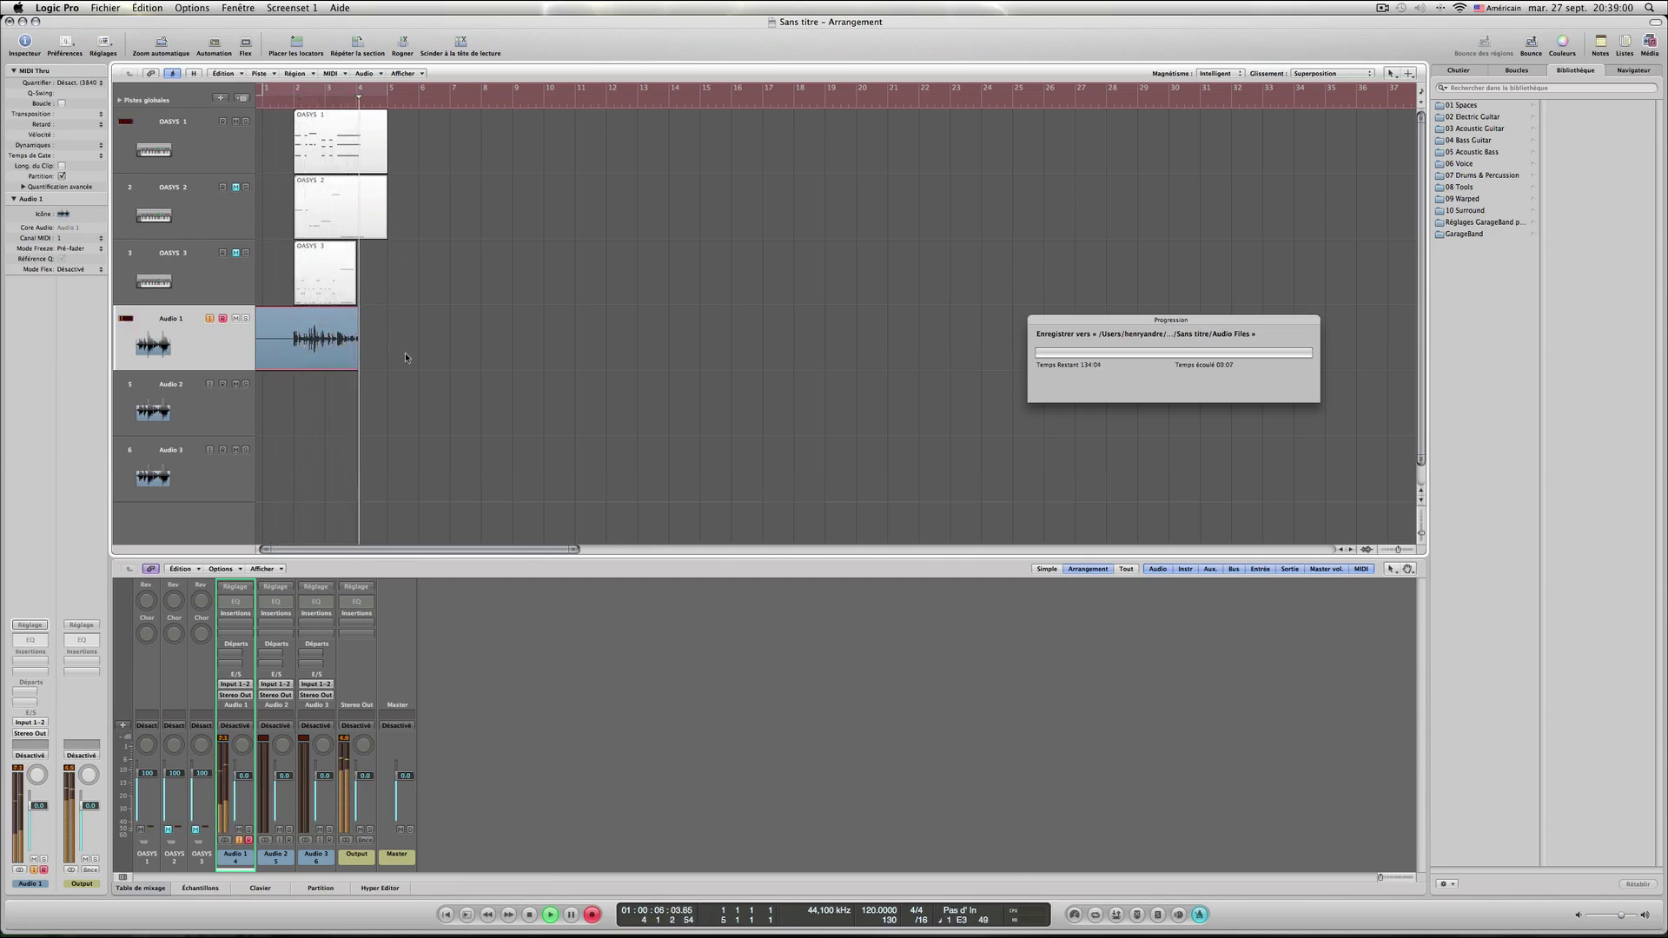
pyautogui.click(529, 915)
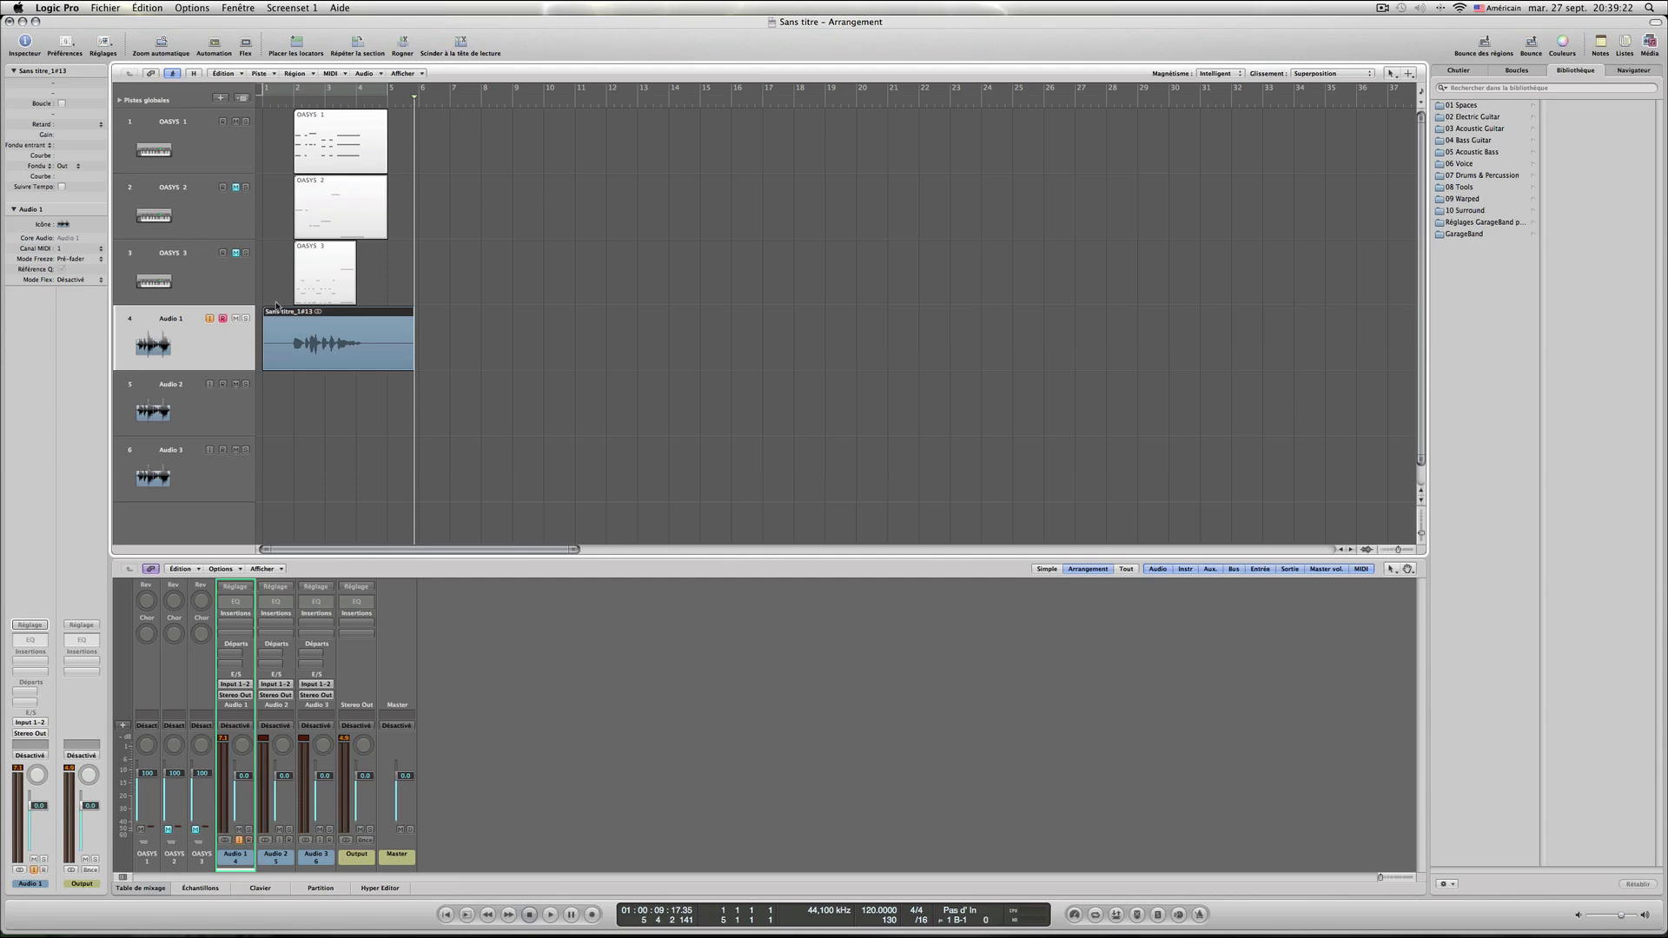
# Turn off recording and input monitoring on Audio 1, mute OASYS 1, and unmute OASYS 2.
pyautogui.click(223, 319)
pyautogui.click(208, 320)
pyautogui.click(236, 122)
pyautogui.click(235, 189)
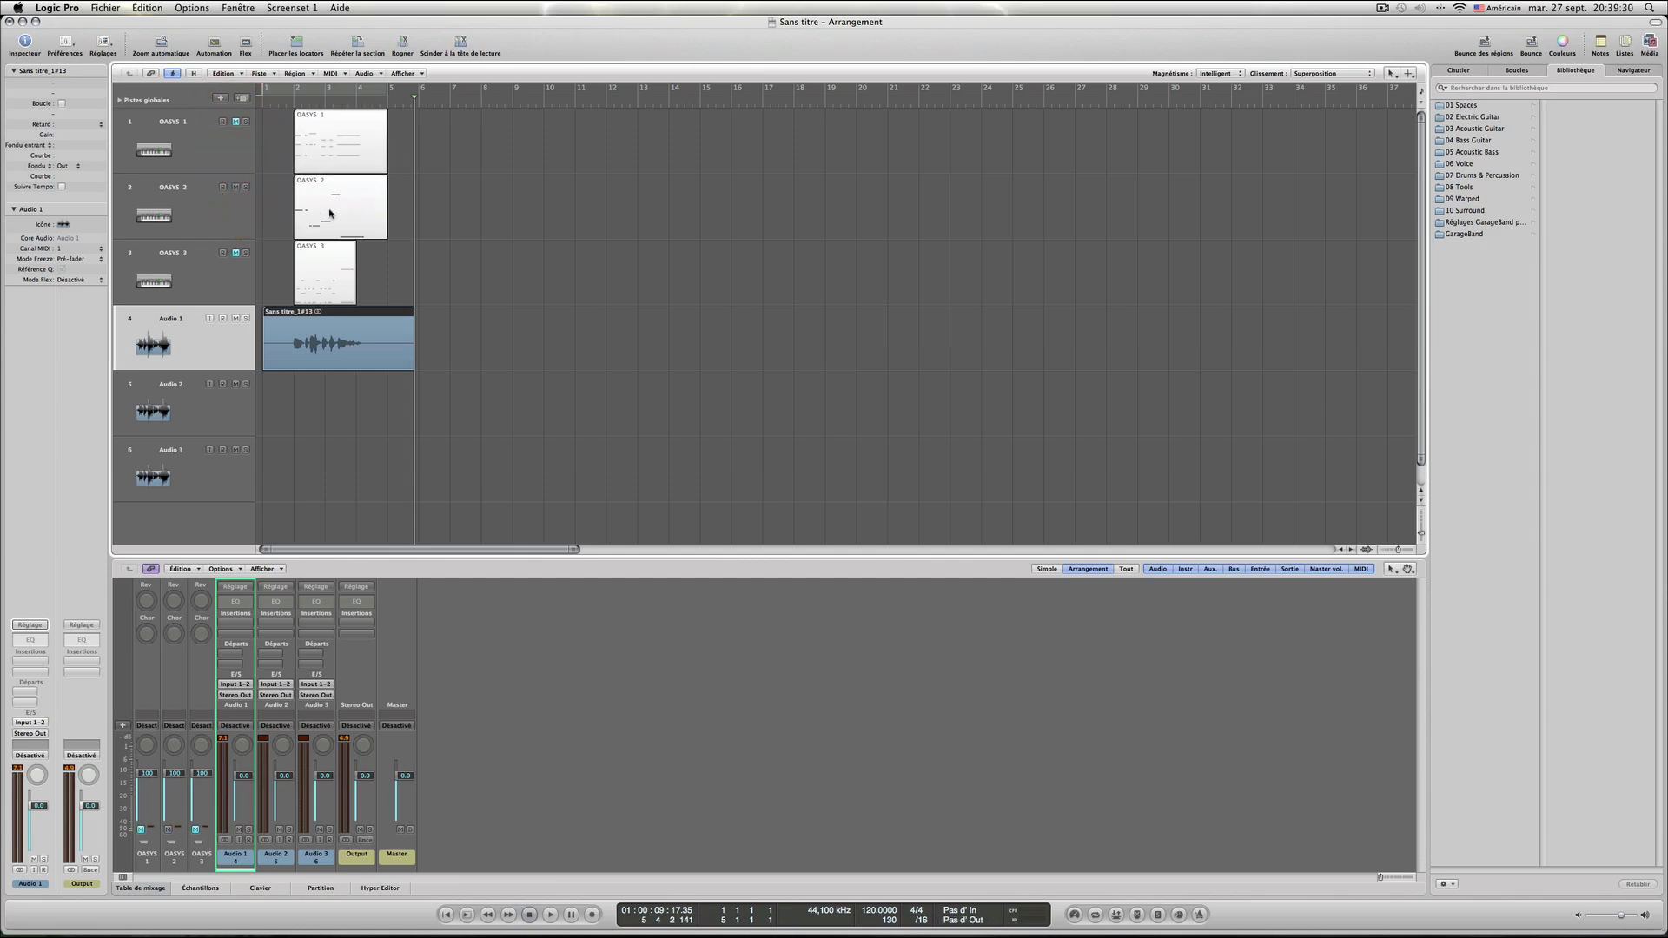
# Enable input monitoring and recording on Audio 2, and mute Audio 1.
pyautogui.click(212, 404)
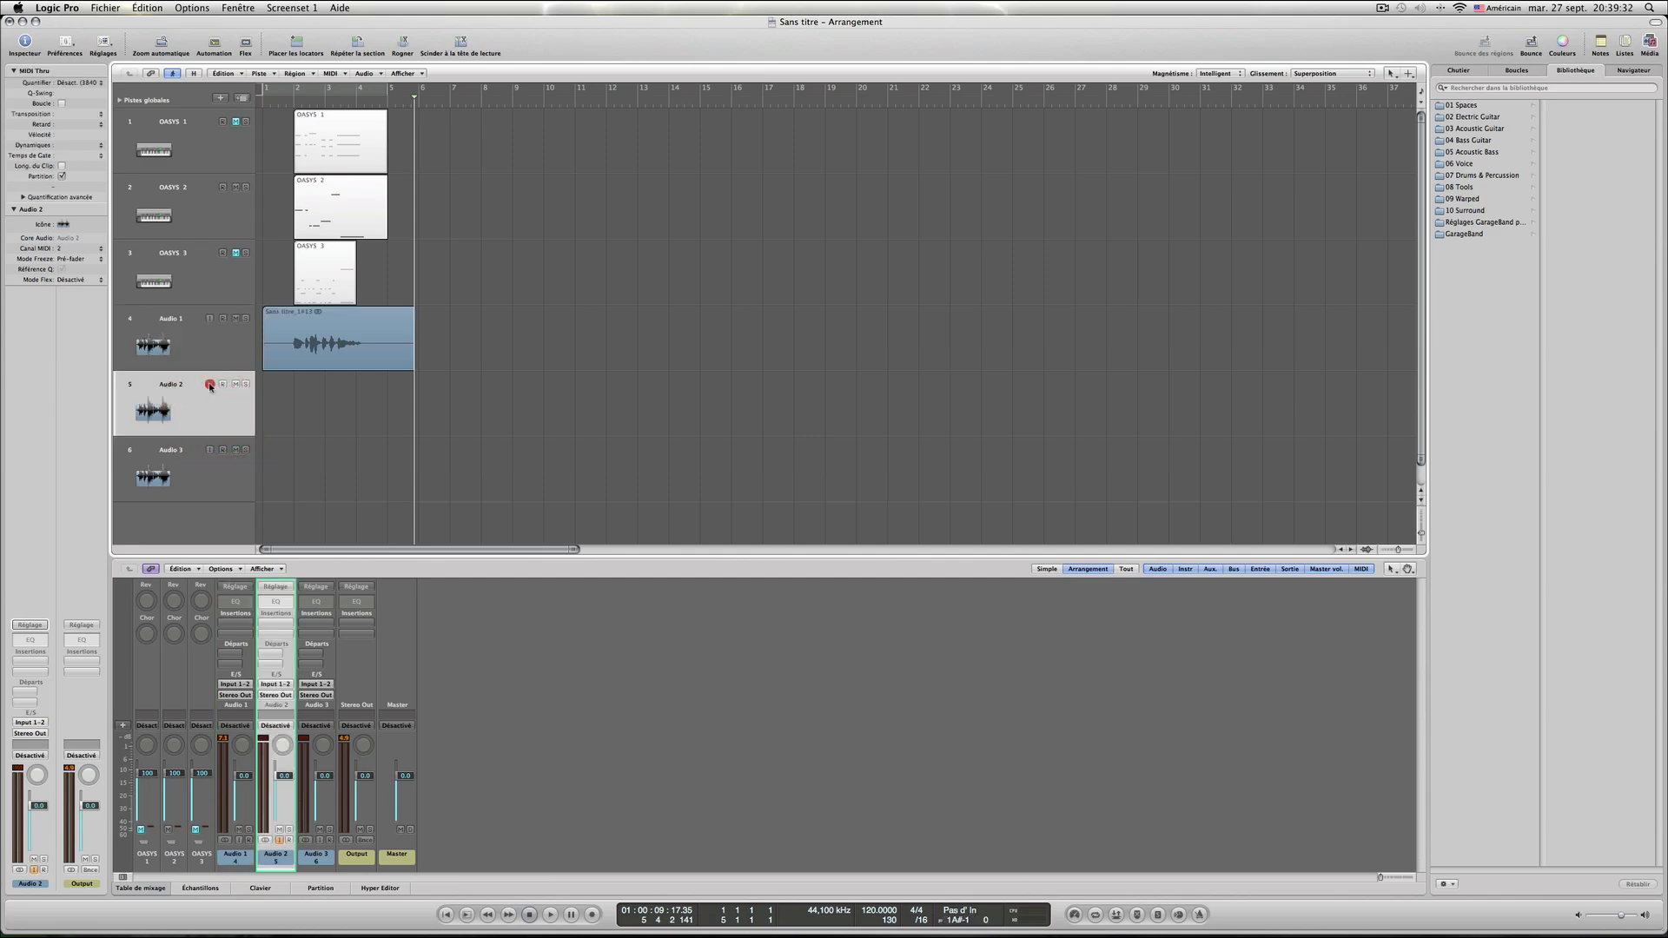
pyautogui.click(210, 384)
pyautogui.click(221, 384)
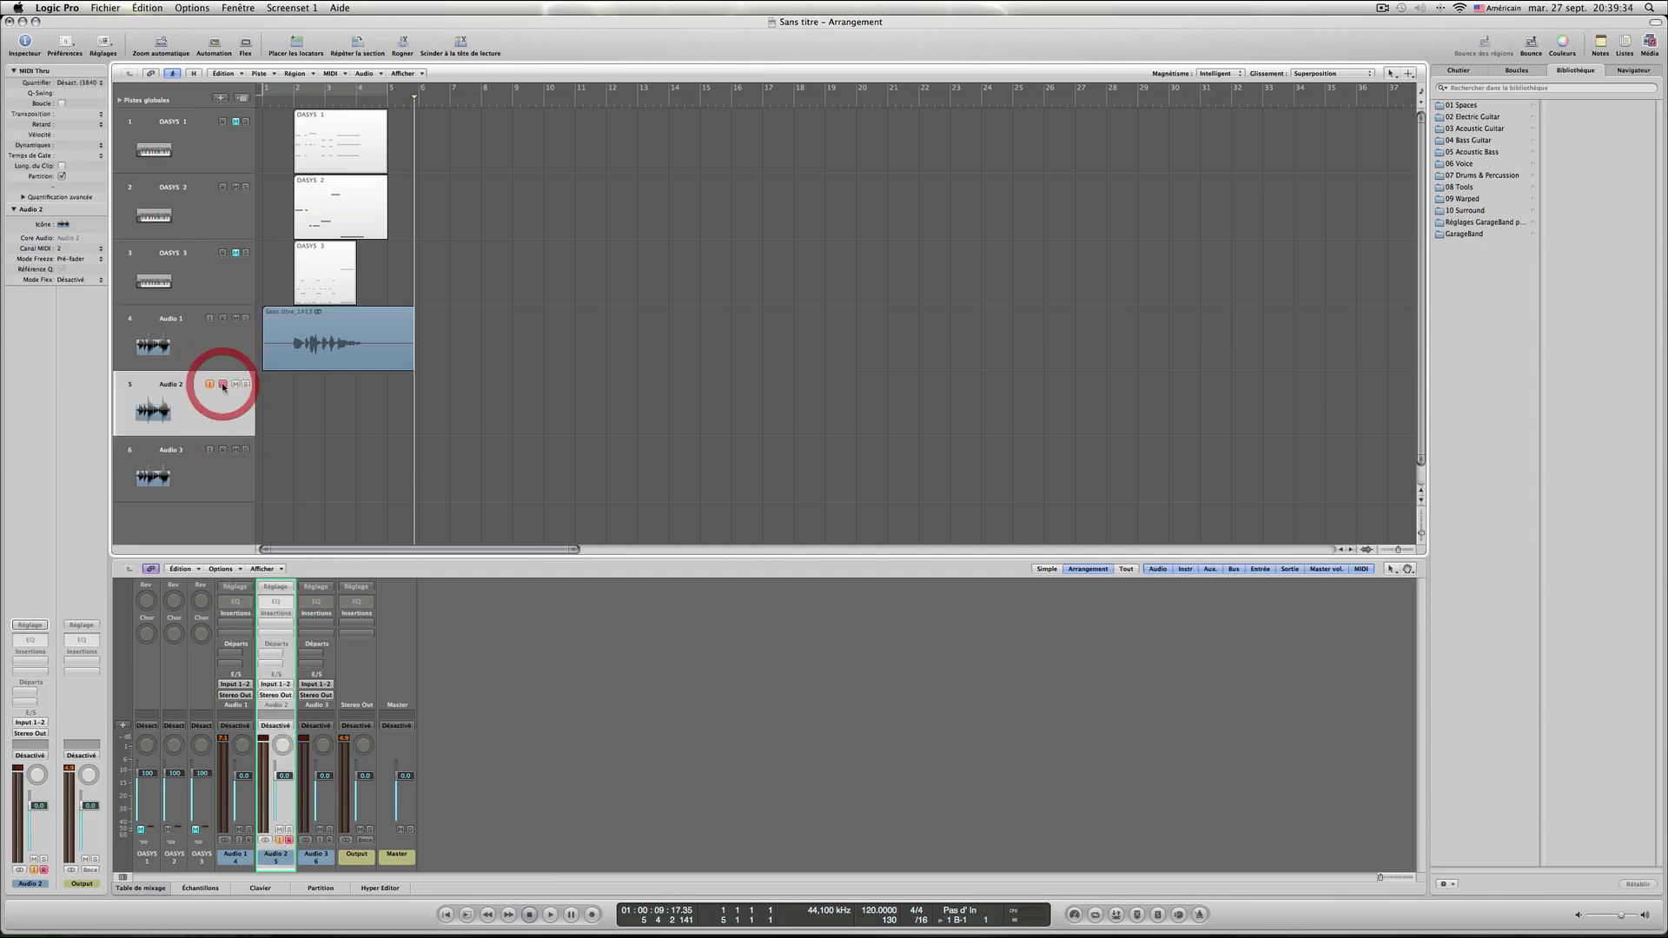
pyautogui.click(236, 320)
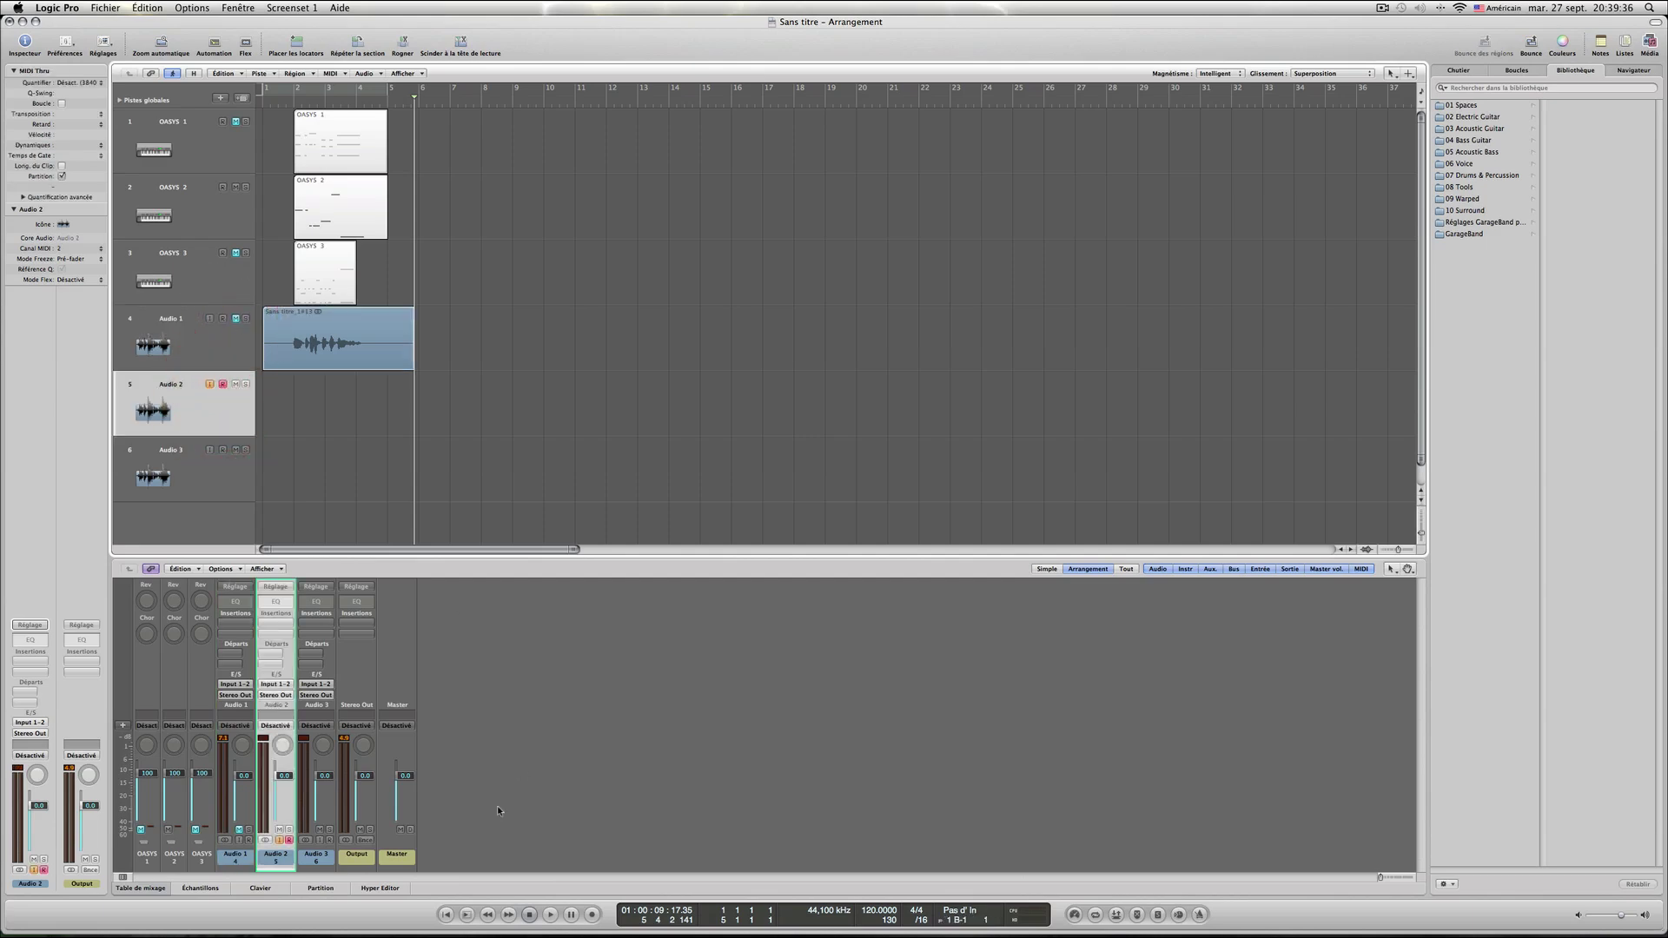
# Record the OASYS 2 part as audio on Audio 2 from the project start to late in bar 5, and return to the start.
pyautogui.click(446, 914)
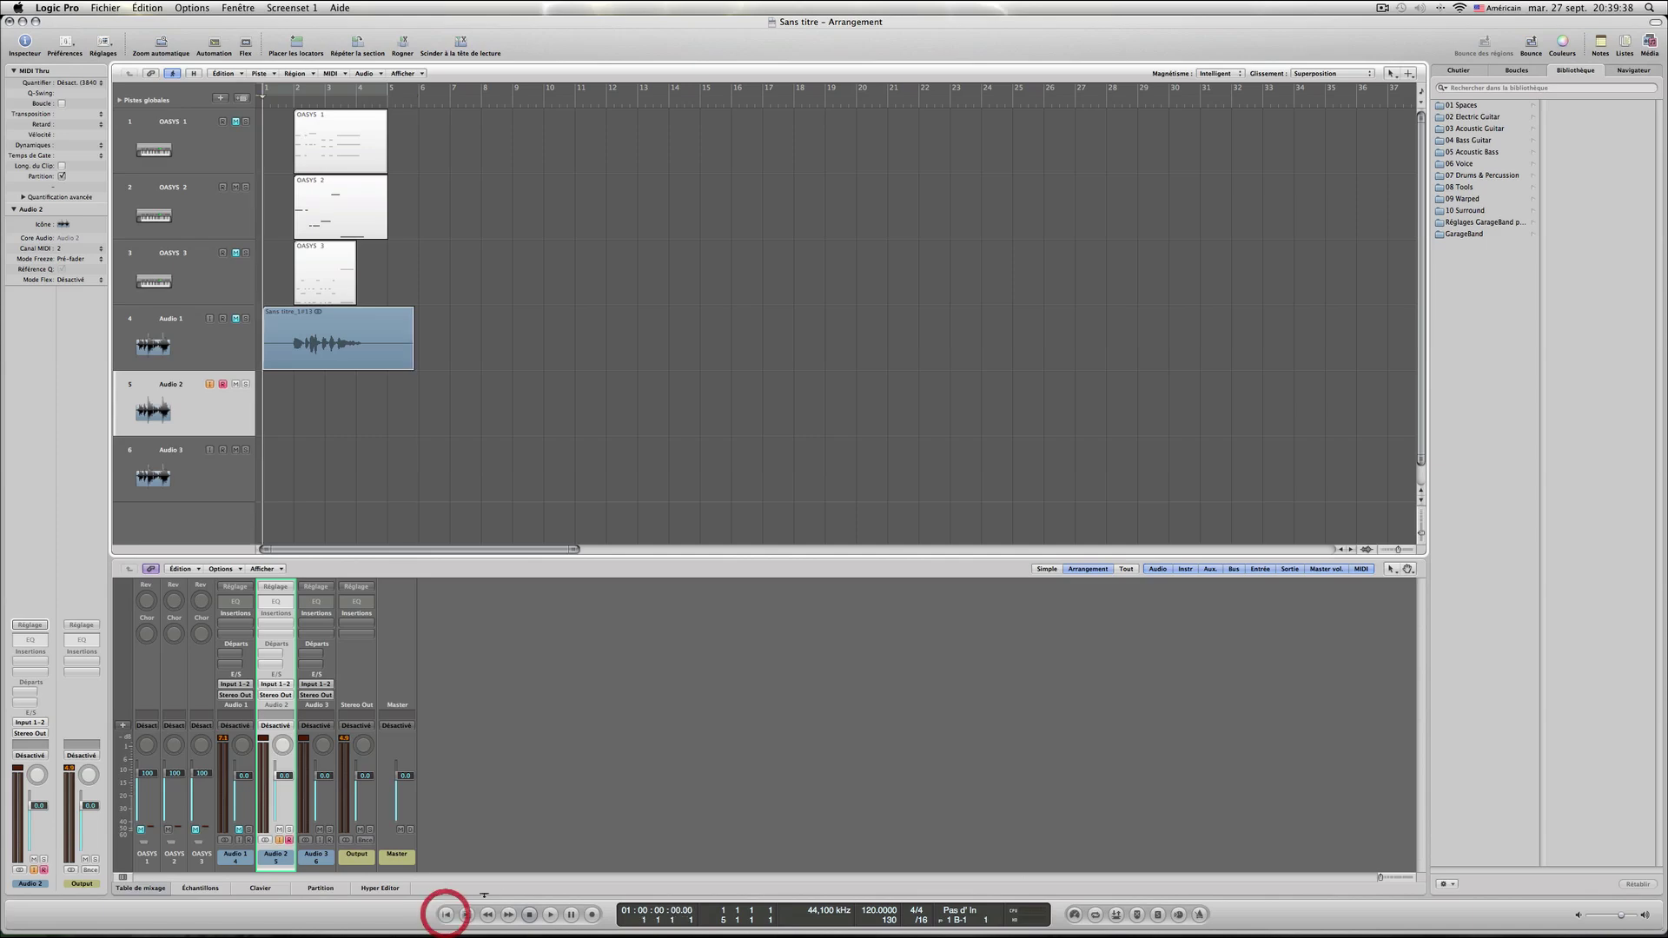
pyautogui.click(591, 914)
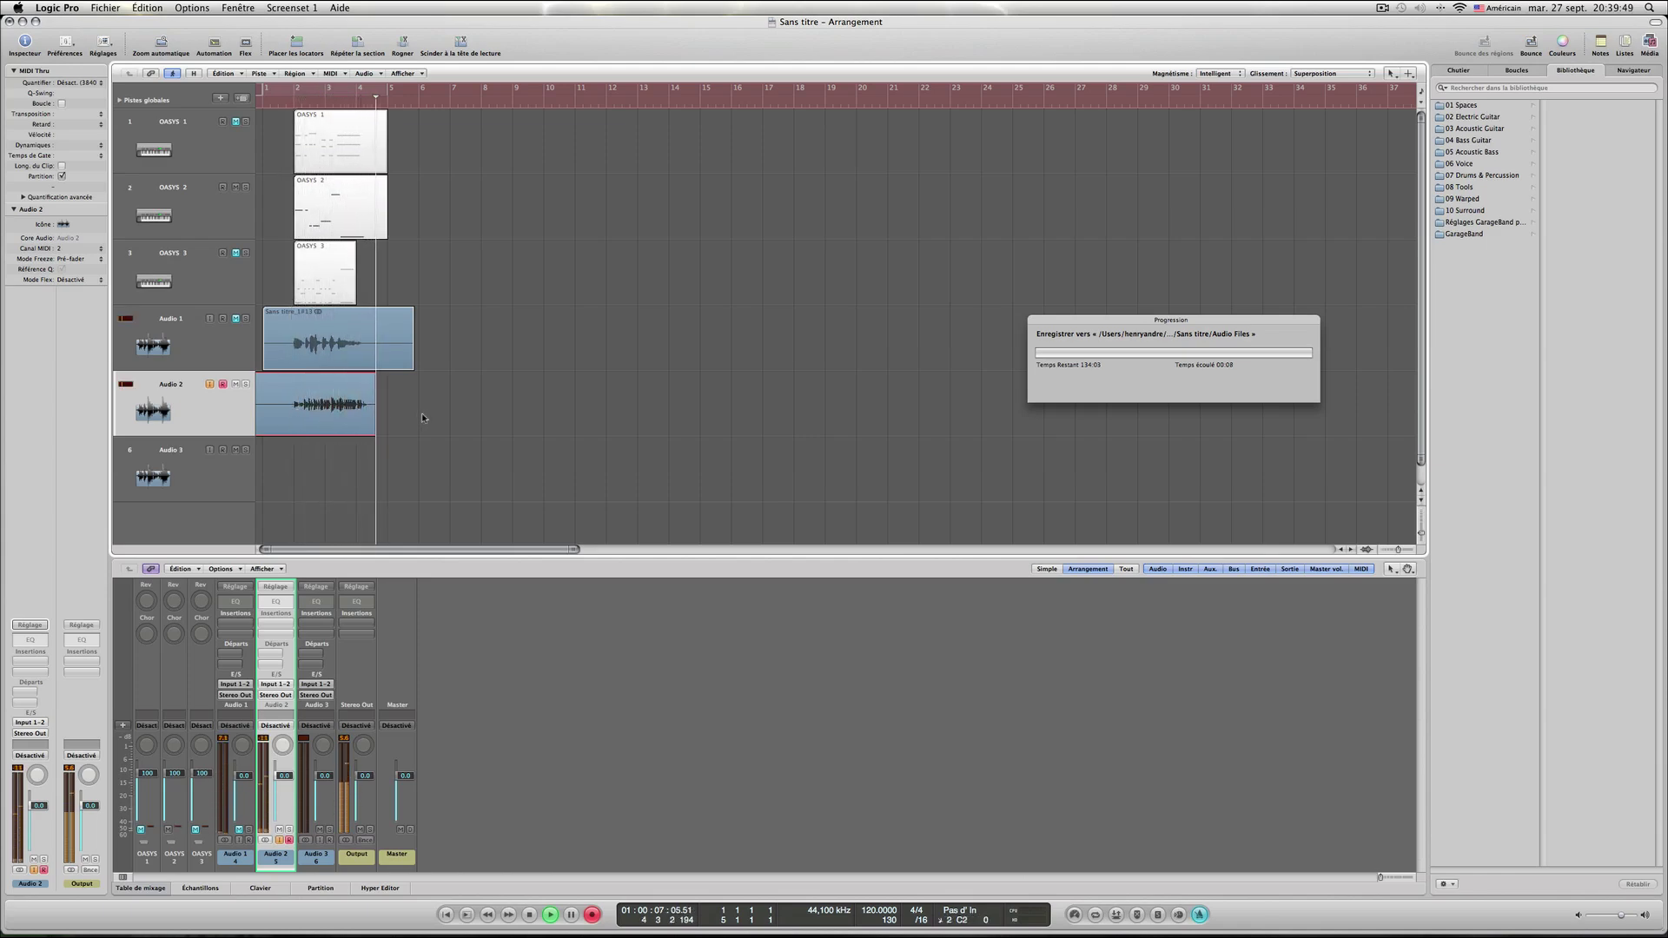
pyautogui.click(529, 914)
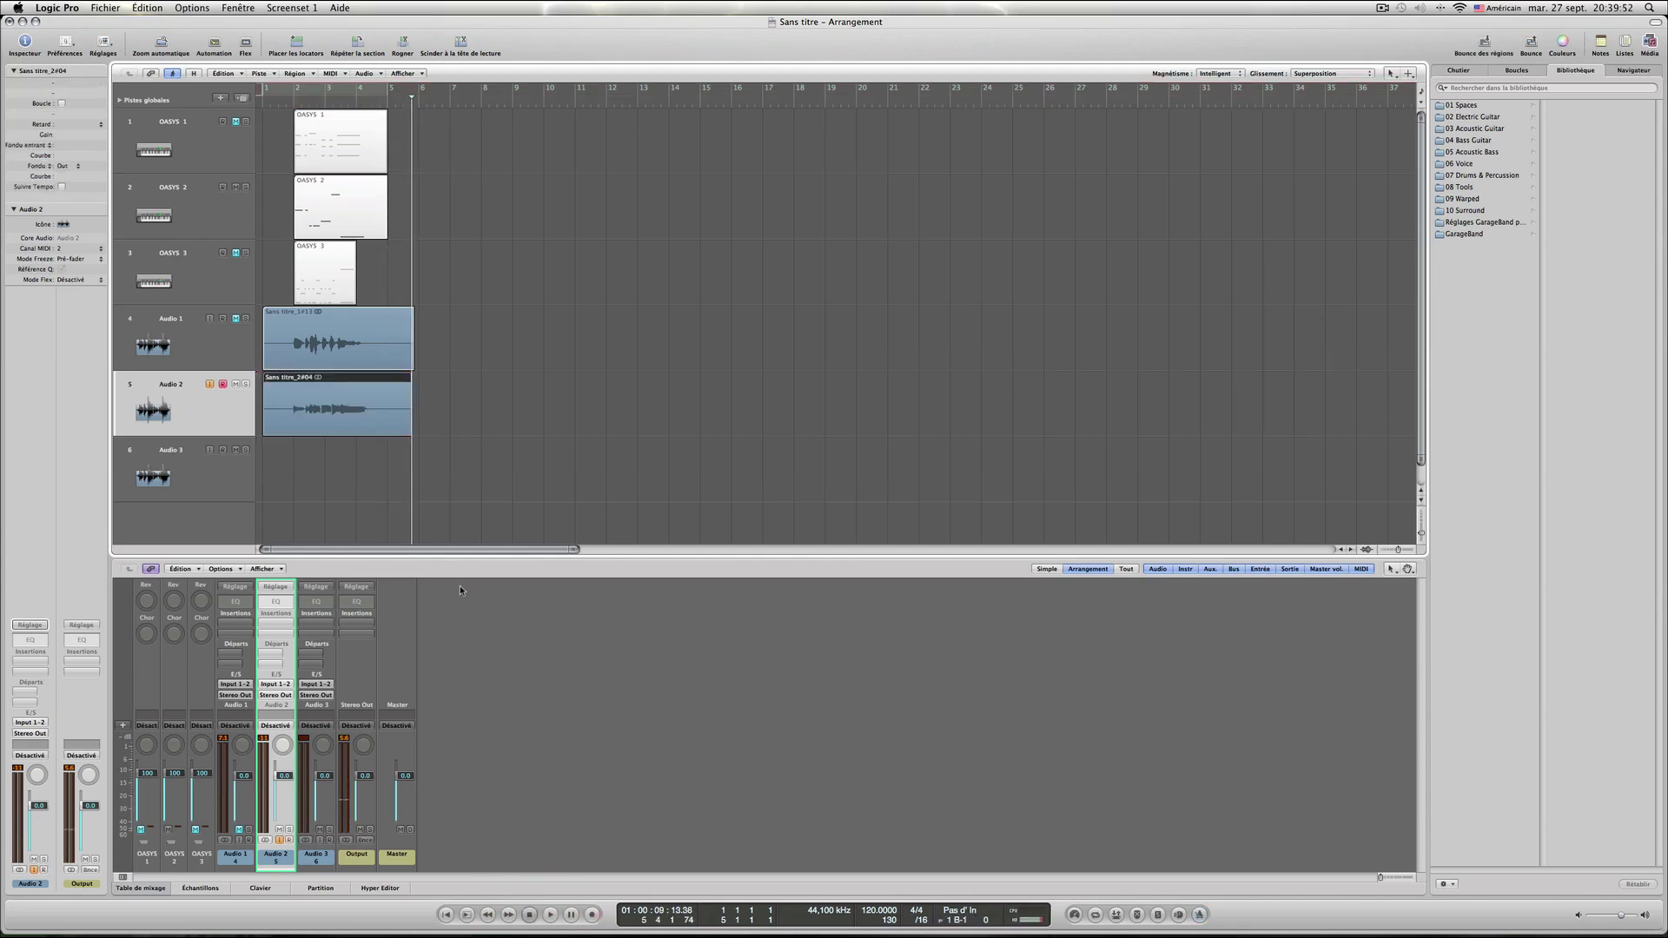
pyautogui.click(449, 916)
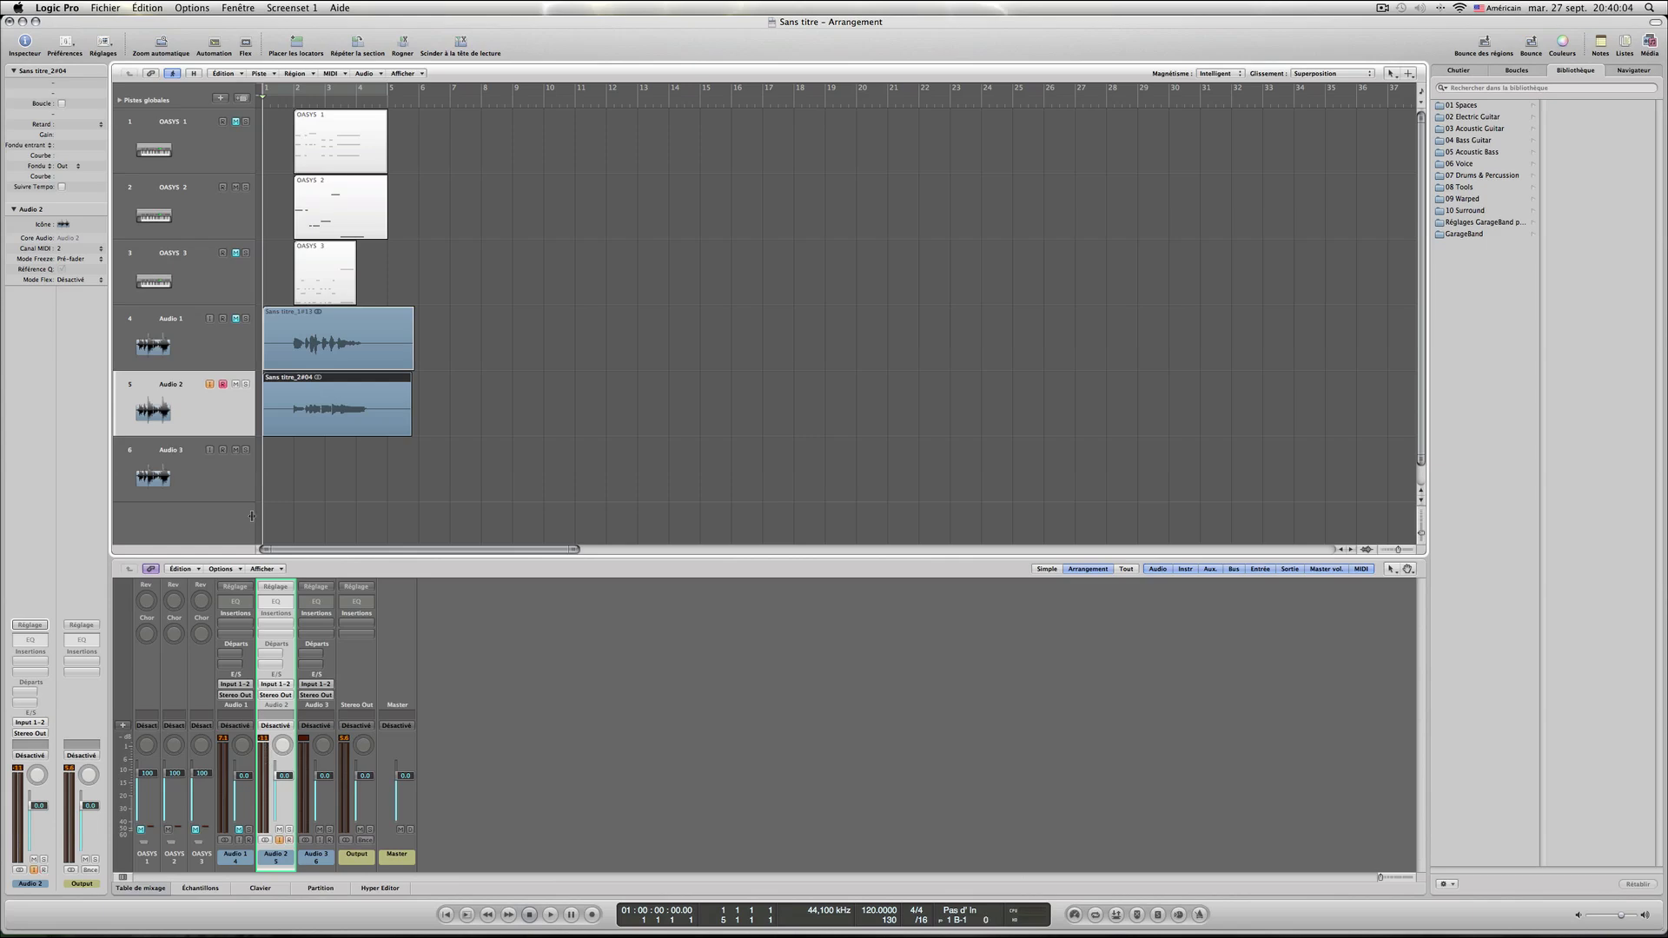
# Turn off recording and monitoring on Audio 2, mute it along with OASYS 2, and unmute OASYS 3.
pyautogui.click(224, 384)
pyautogui.click(210, 384)
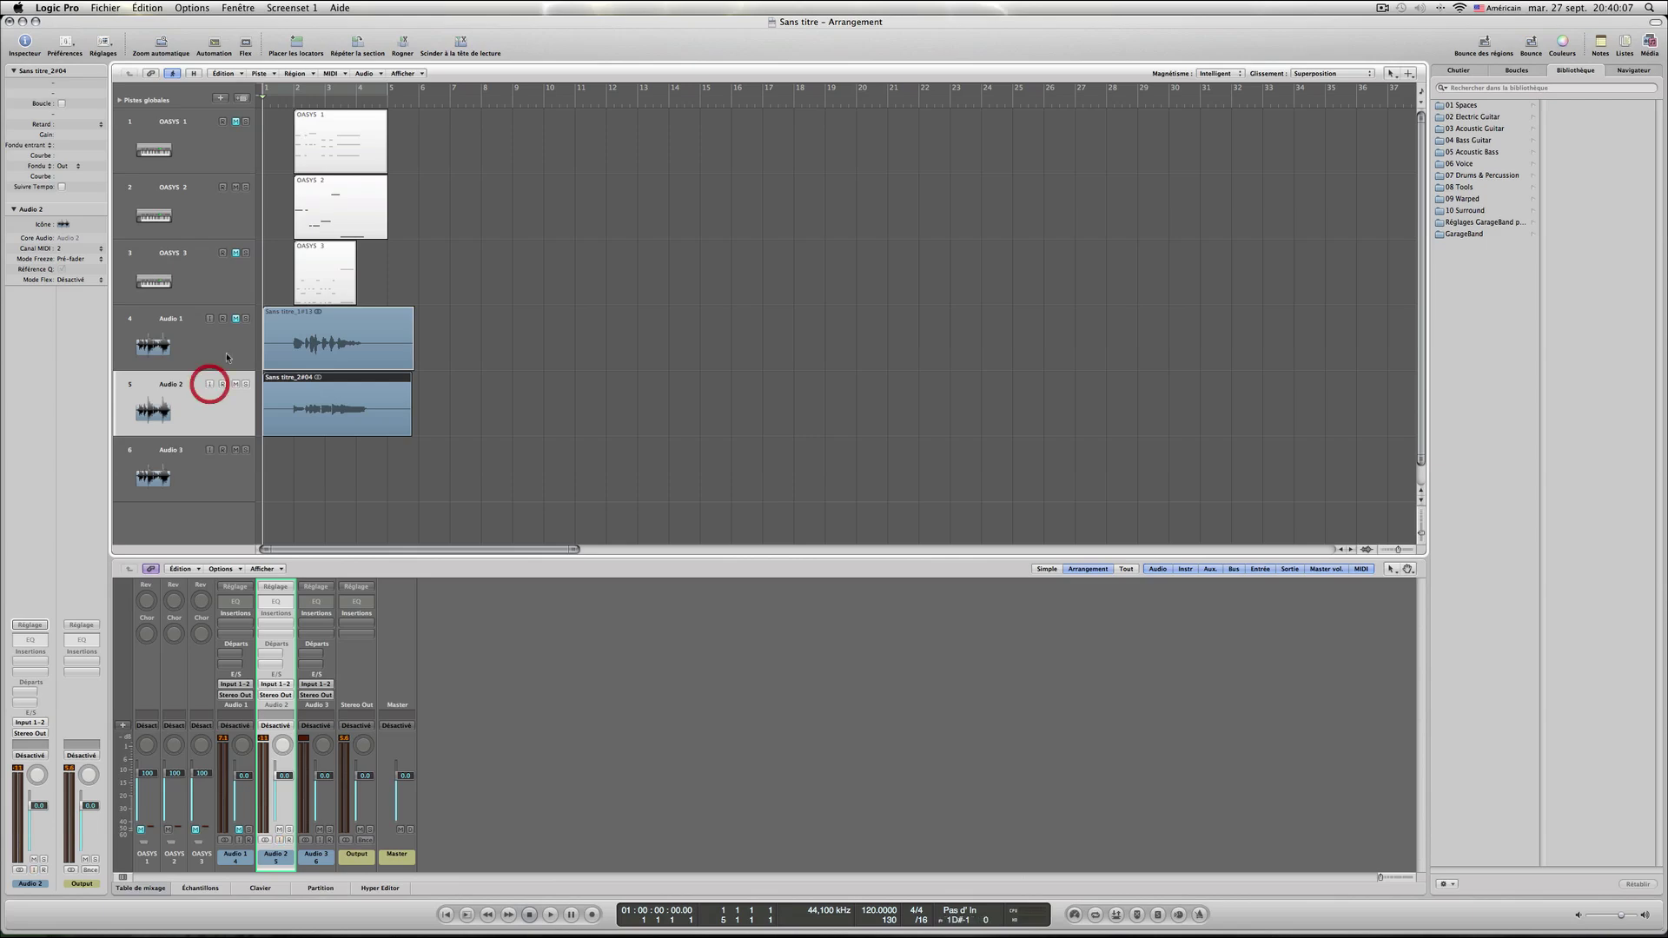
pyautogui.click(236, 188)
pyautogui.click(236, 253)
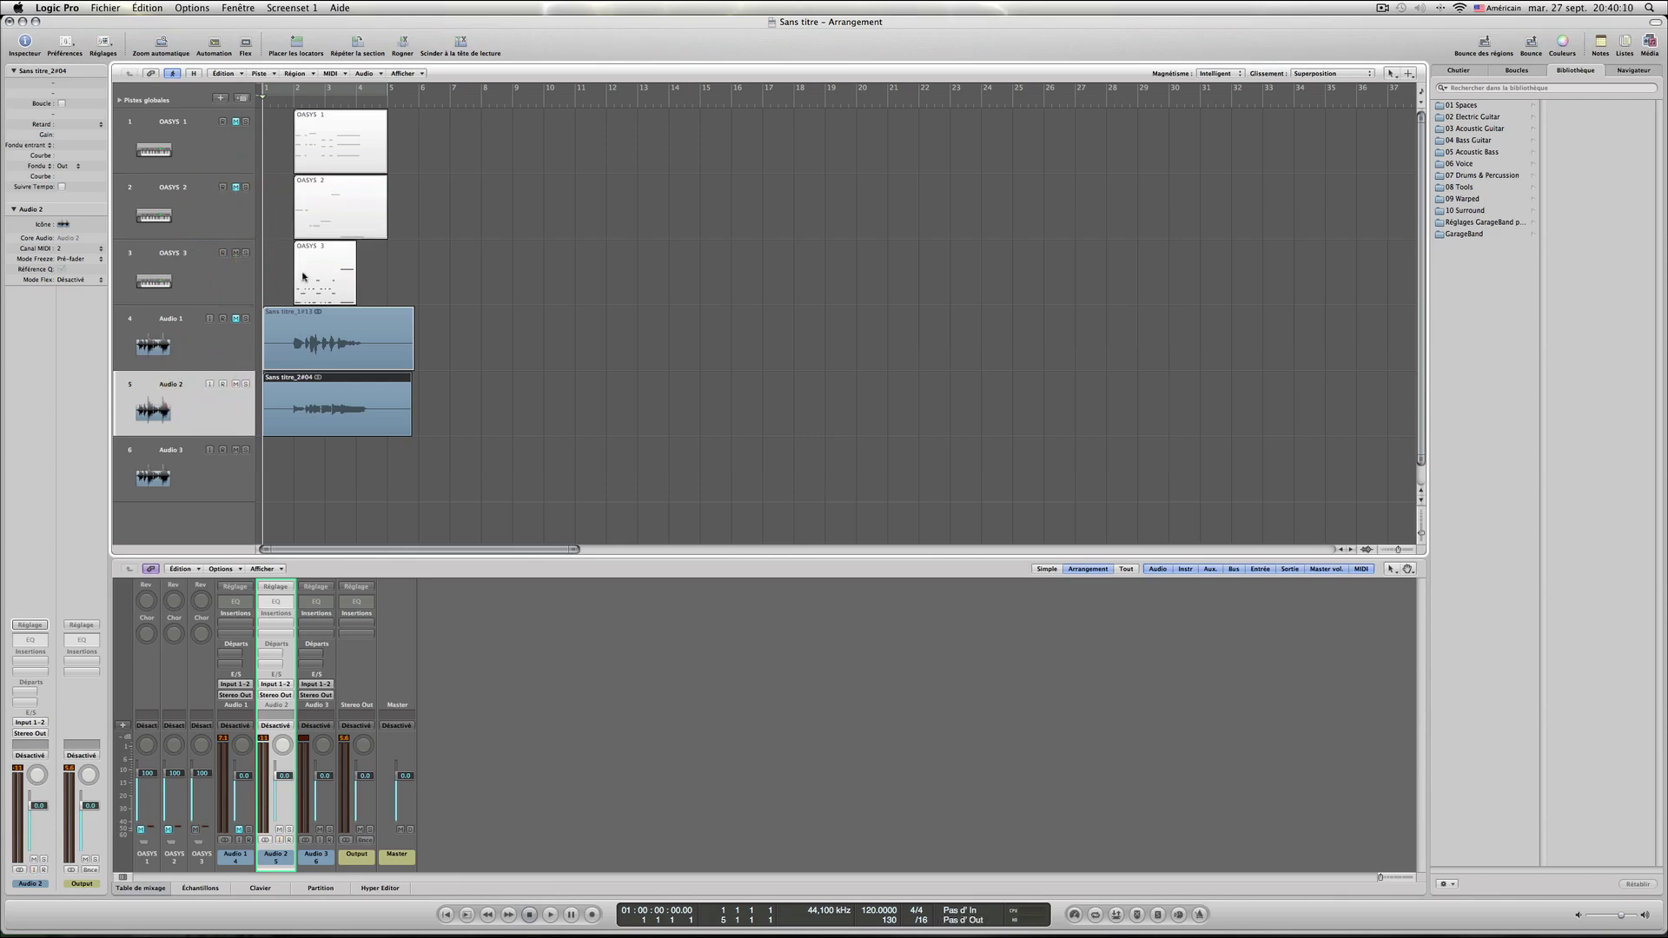
pyautogui.click(236, 384)
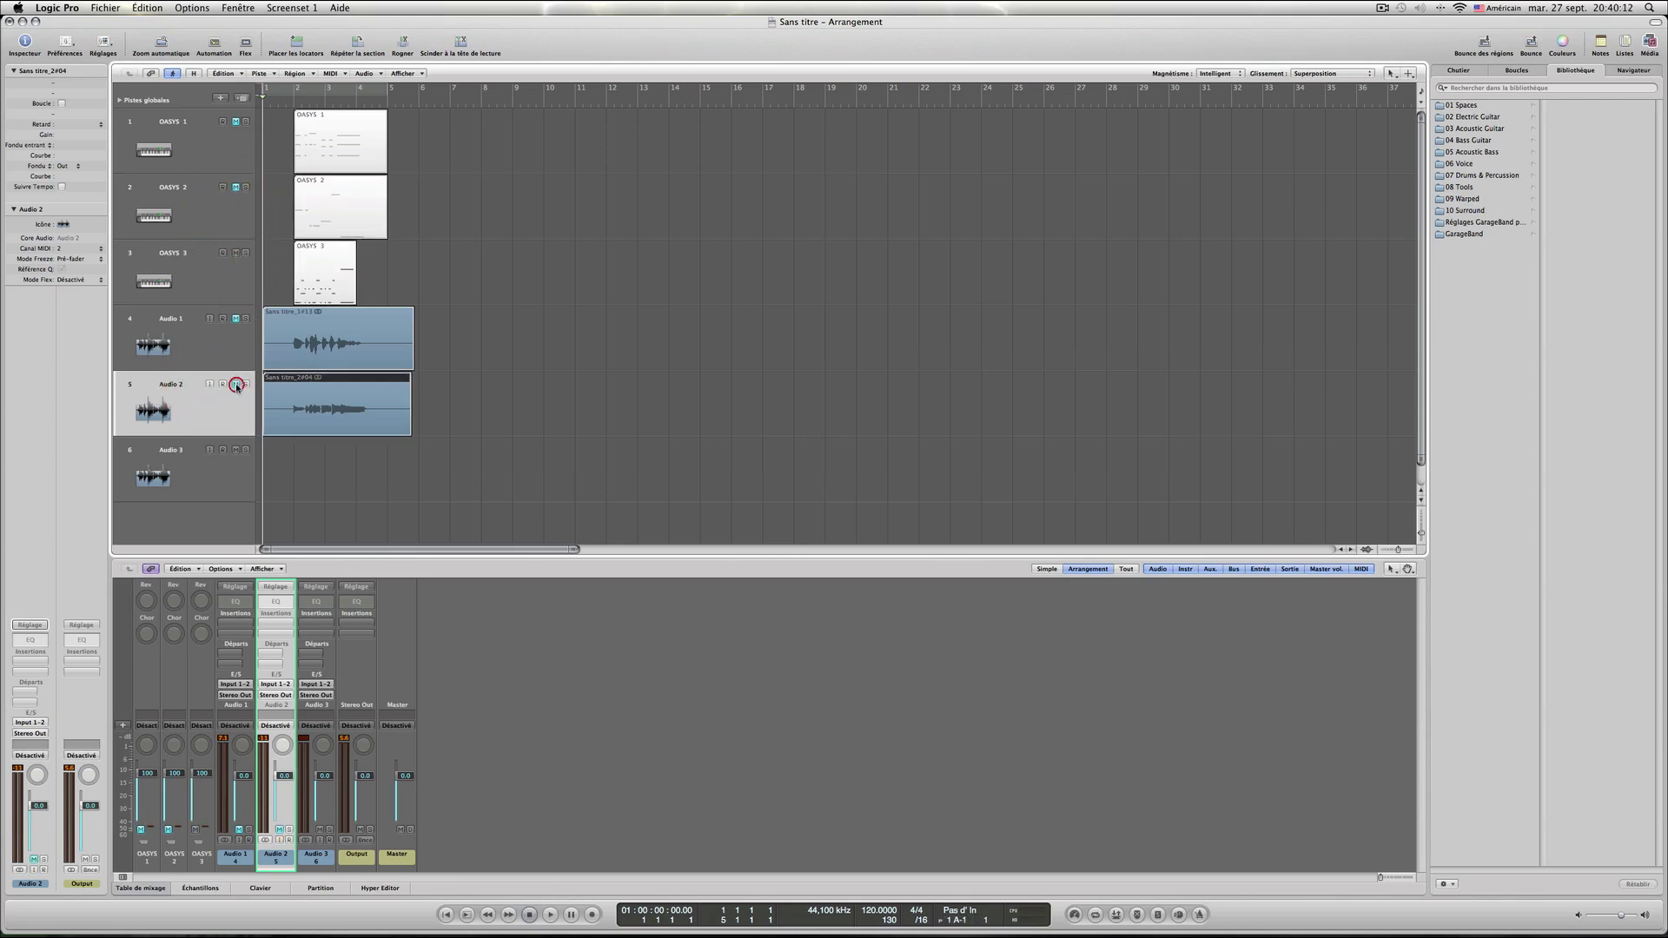
# Arm Audio 3 with input monitoring, record the OASYS 3 part on it from bar 1 into bar 6, and return to the start.
pyautogui.click(210, 449)
pyautogui.click(222, 450)
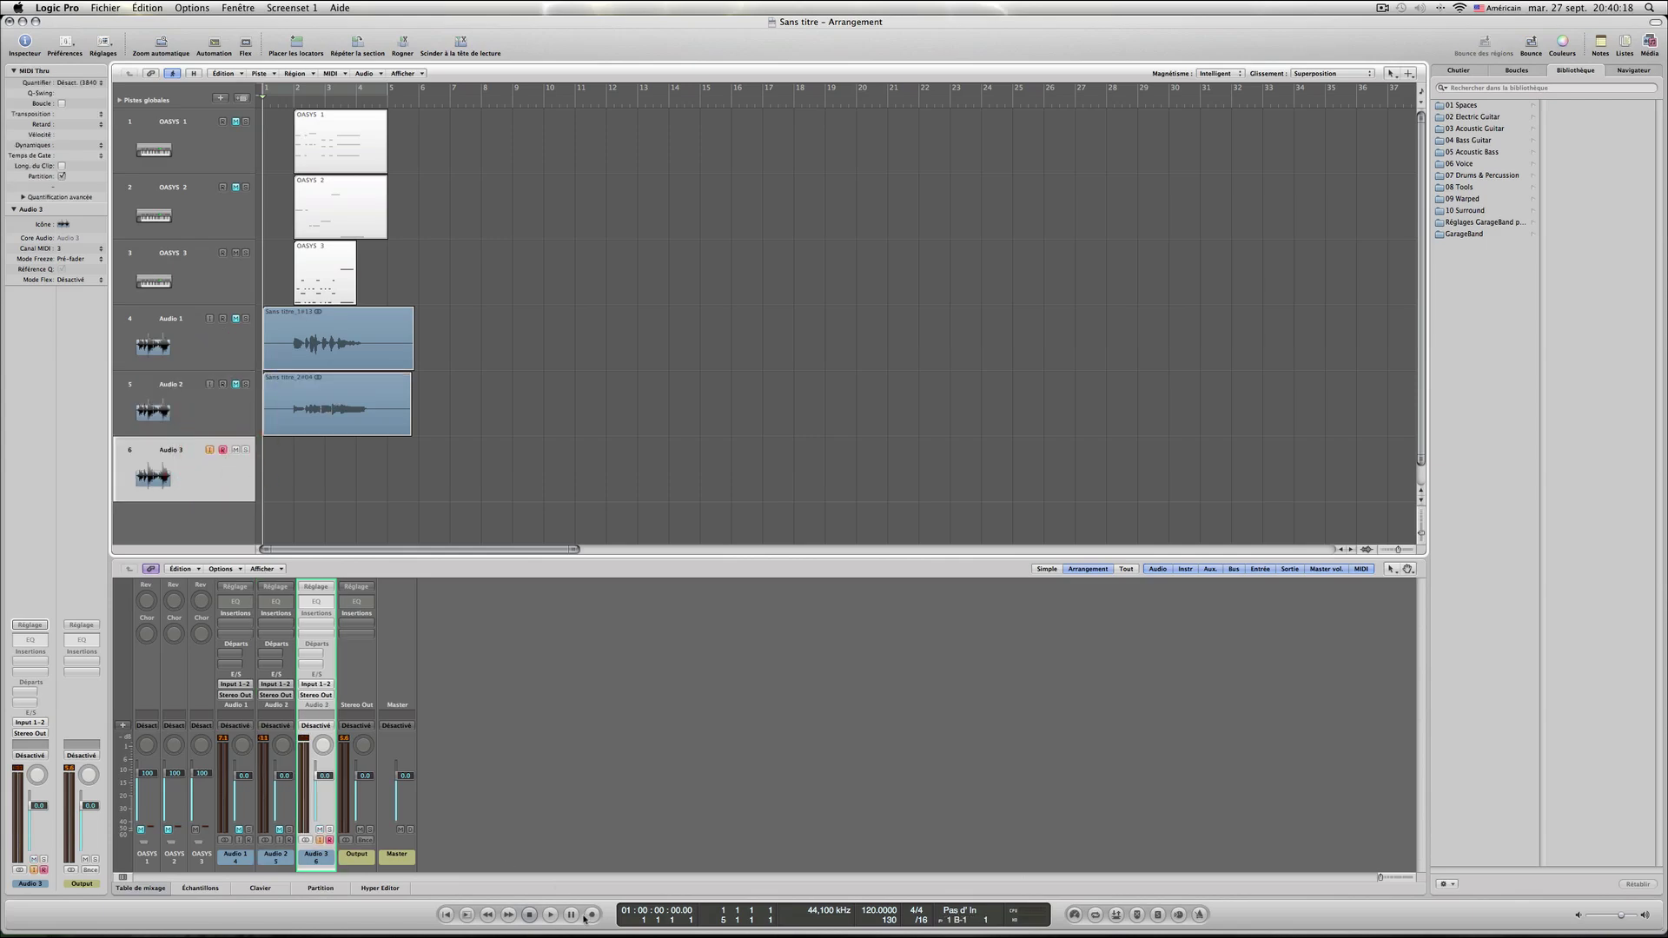
pyautogui.press('r')
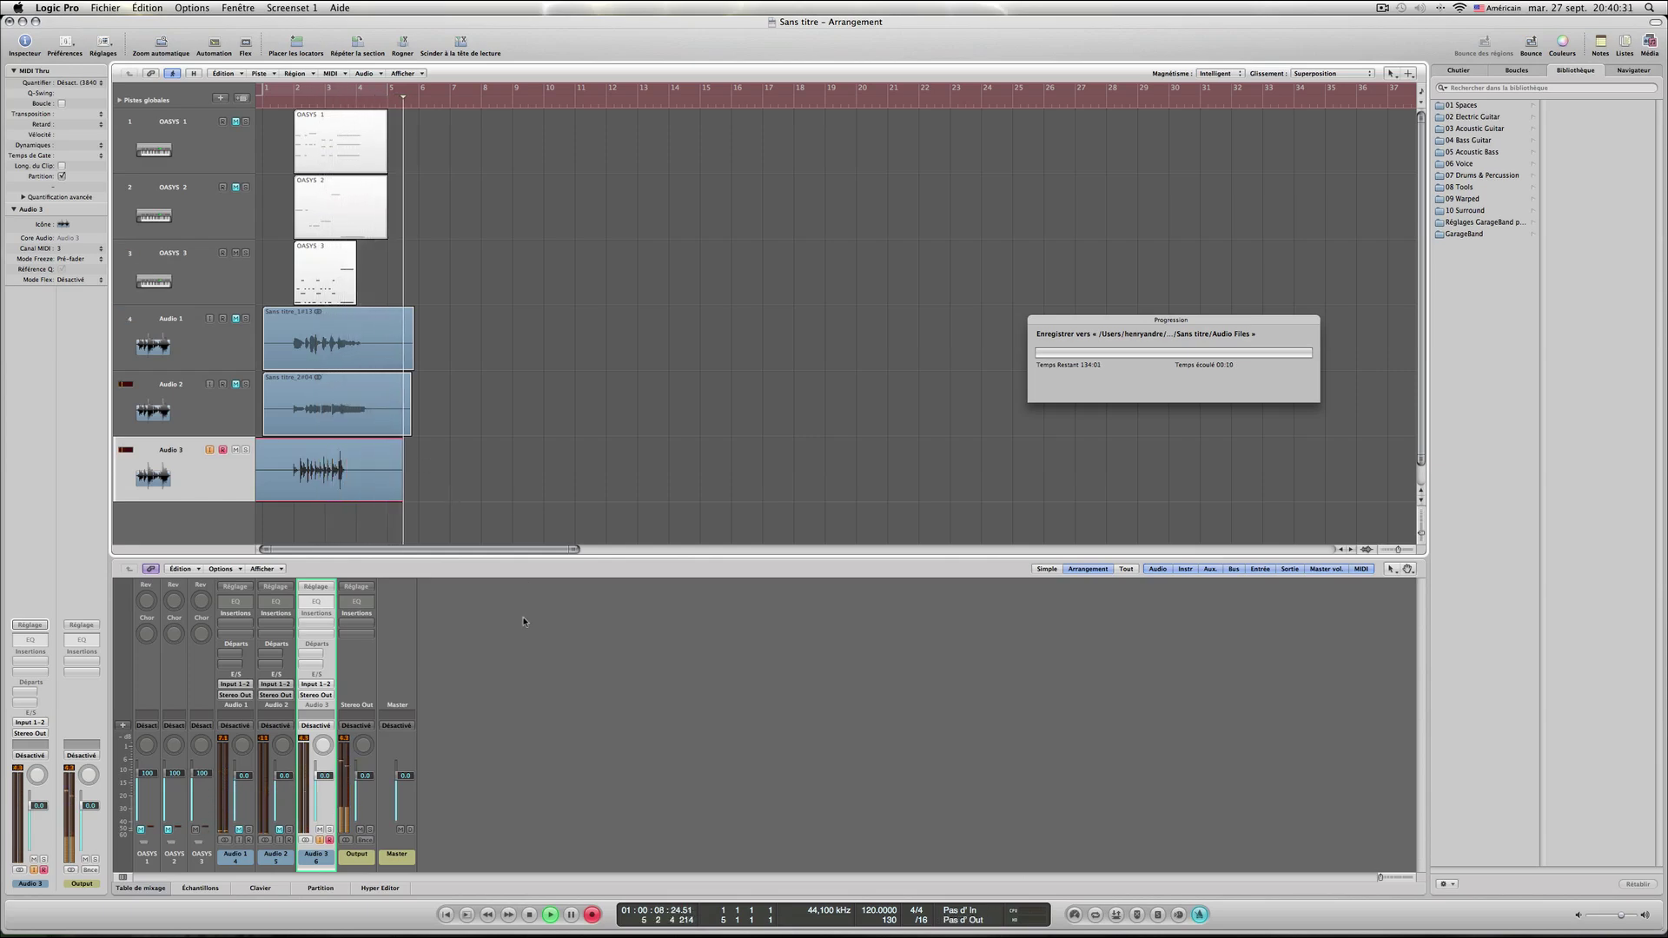
pyautogui.click(529, 915)
pyautogui.click(446, 915)
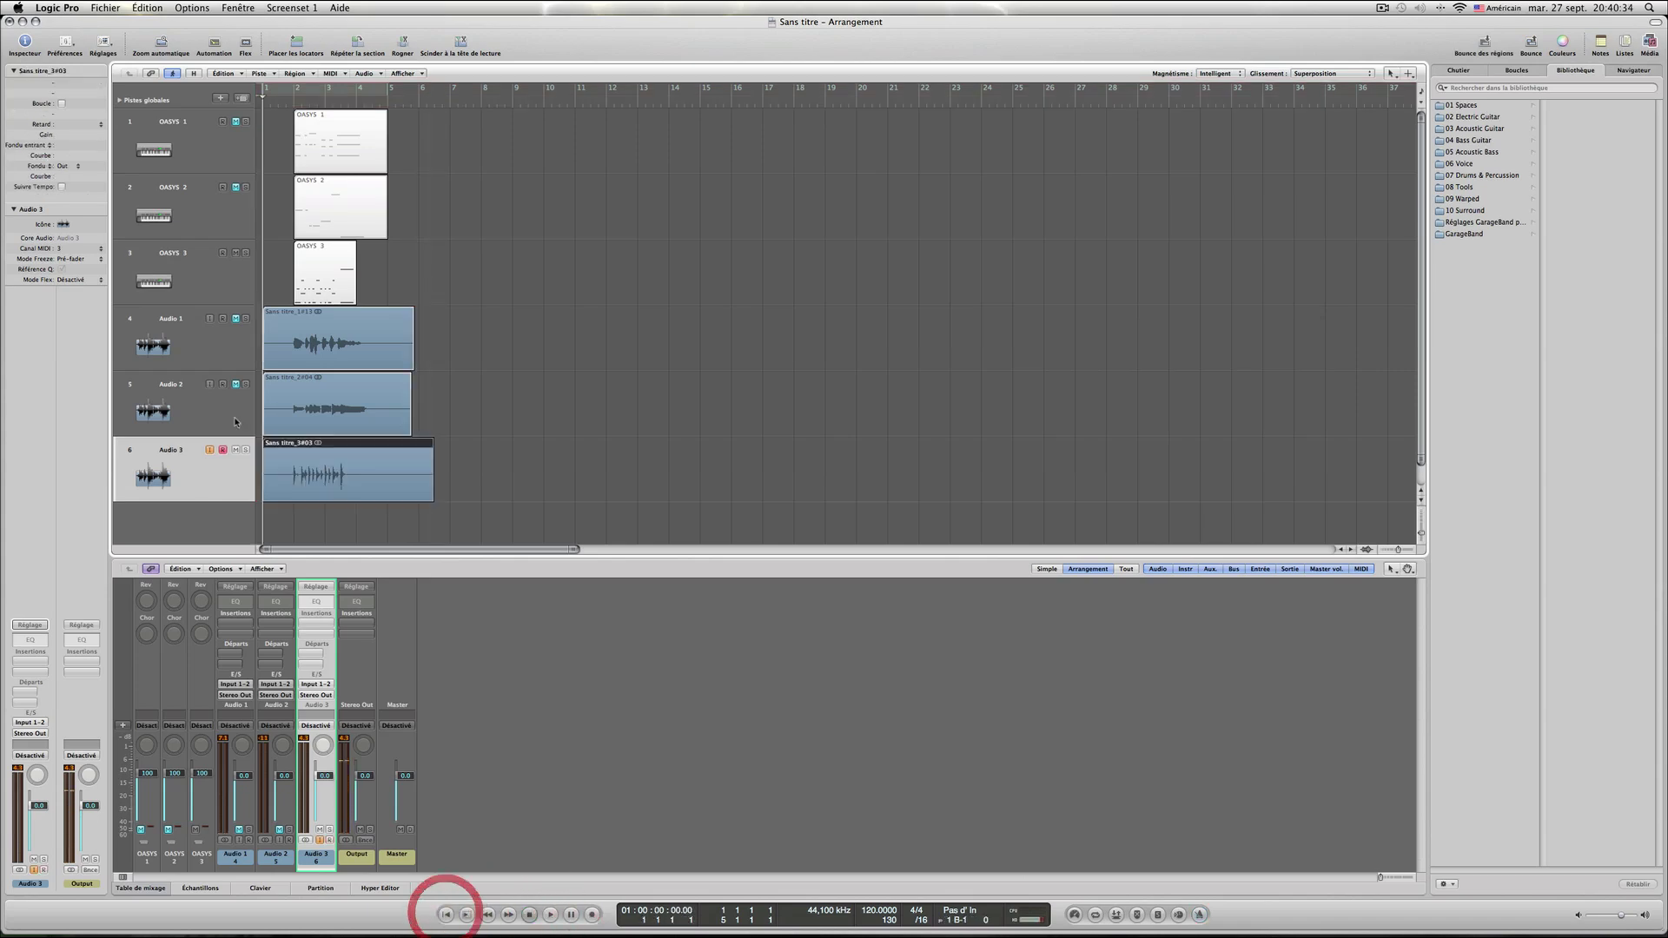
# Turn off recording and input monitoring on Audio 3, and unmute Audio 1 and Audio 2.
pyautogui.click(212, 450)
pyautogui.click(212, 451)
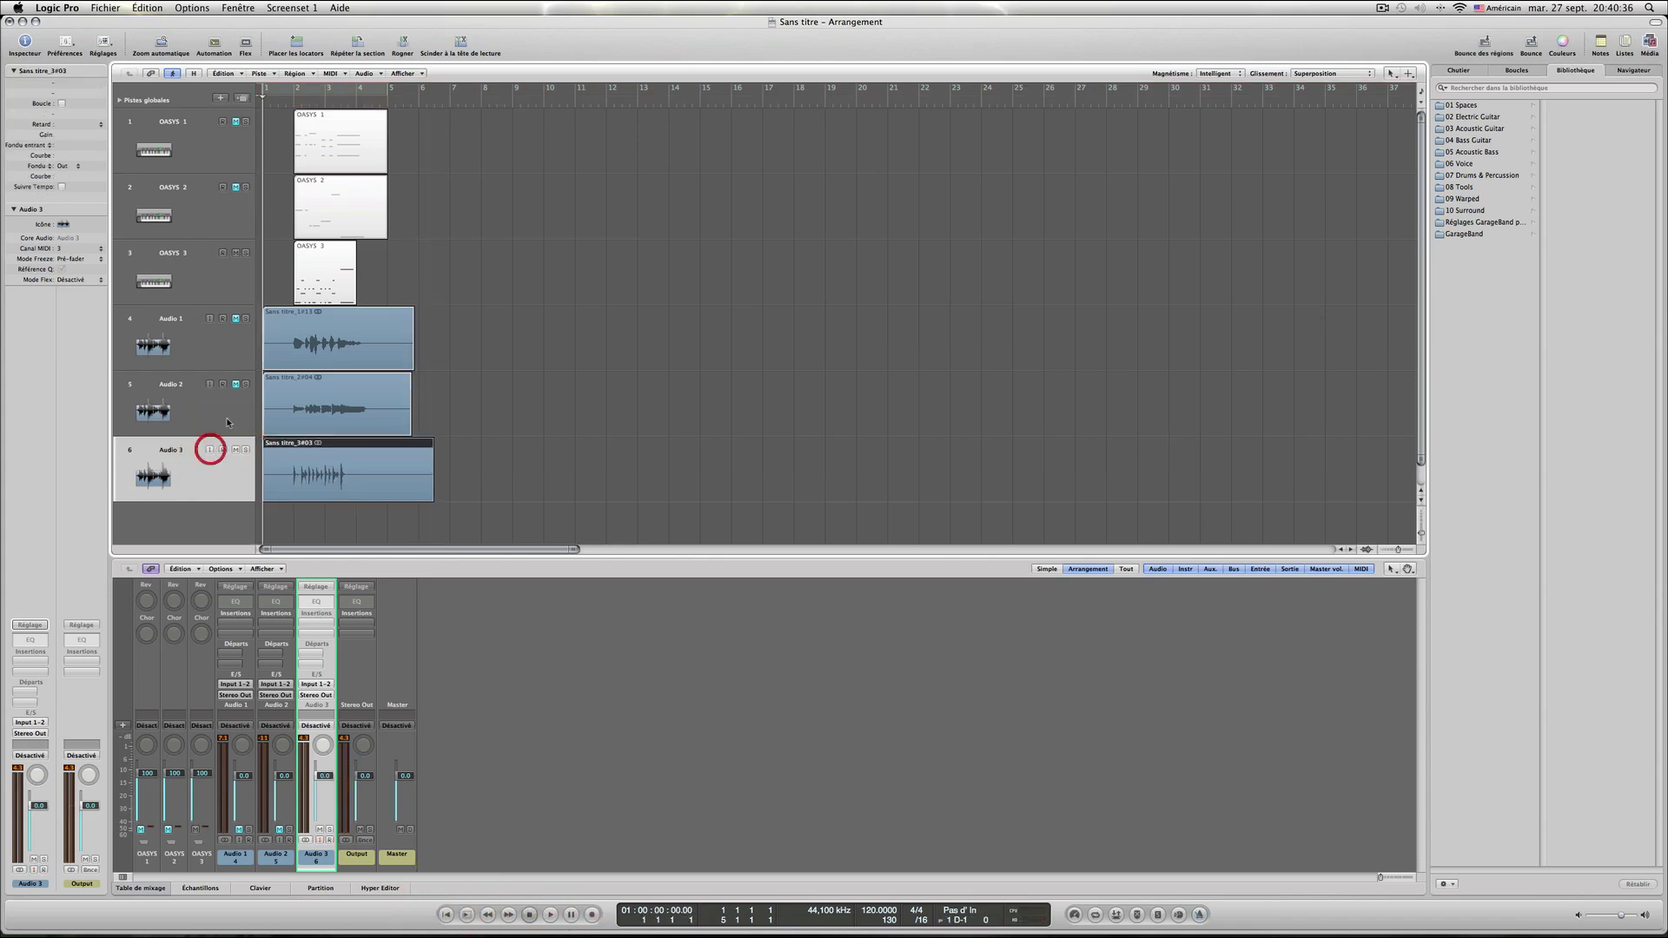
pyautogui.click(235, 384)
pyautogui.click(236, 319)
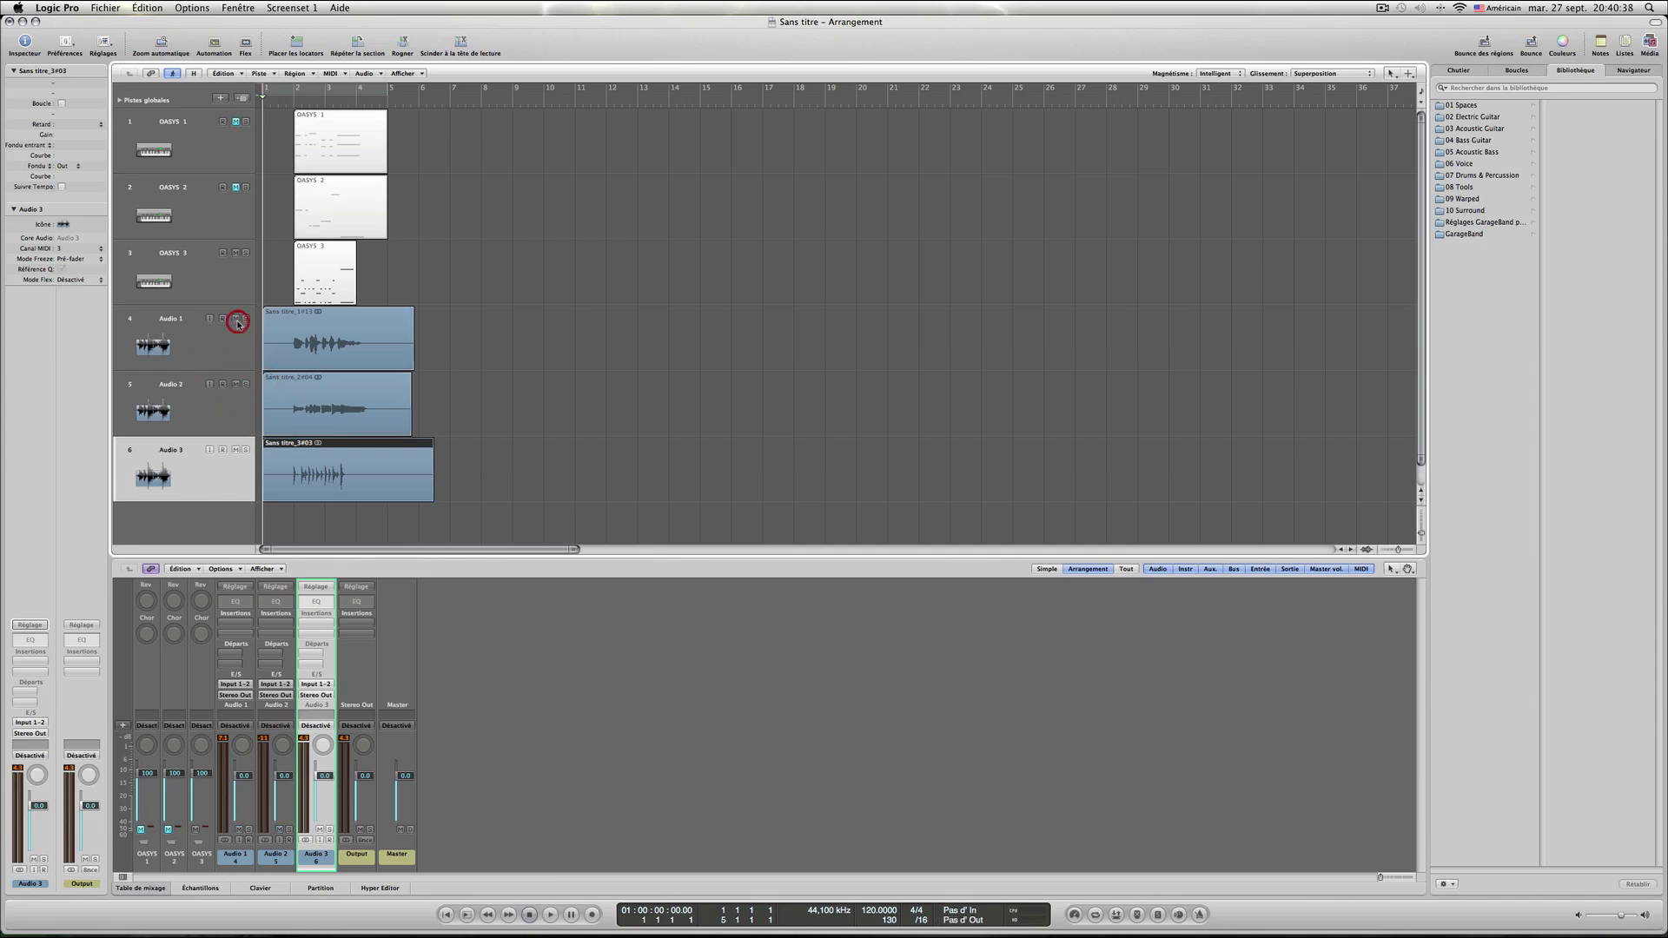
# Unmute the OASYS 1 and OASYS 2 tracks, and mute the three OASYS MIDI regions individually with the Mute tool before restoring the Pointer tool.
pyautogui.click(236, 187)
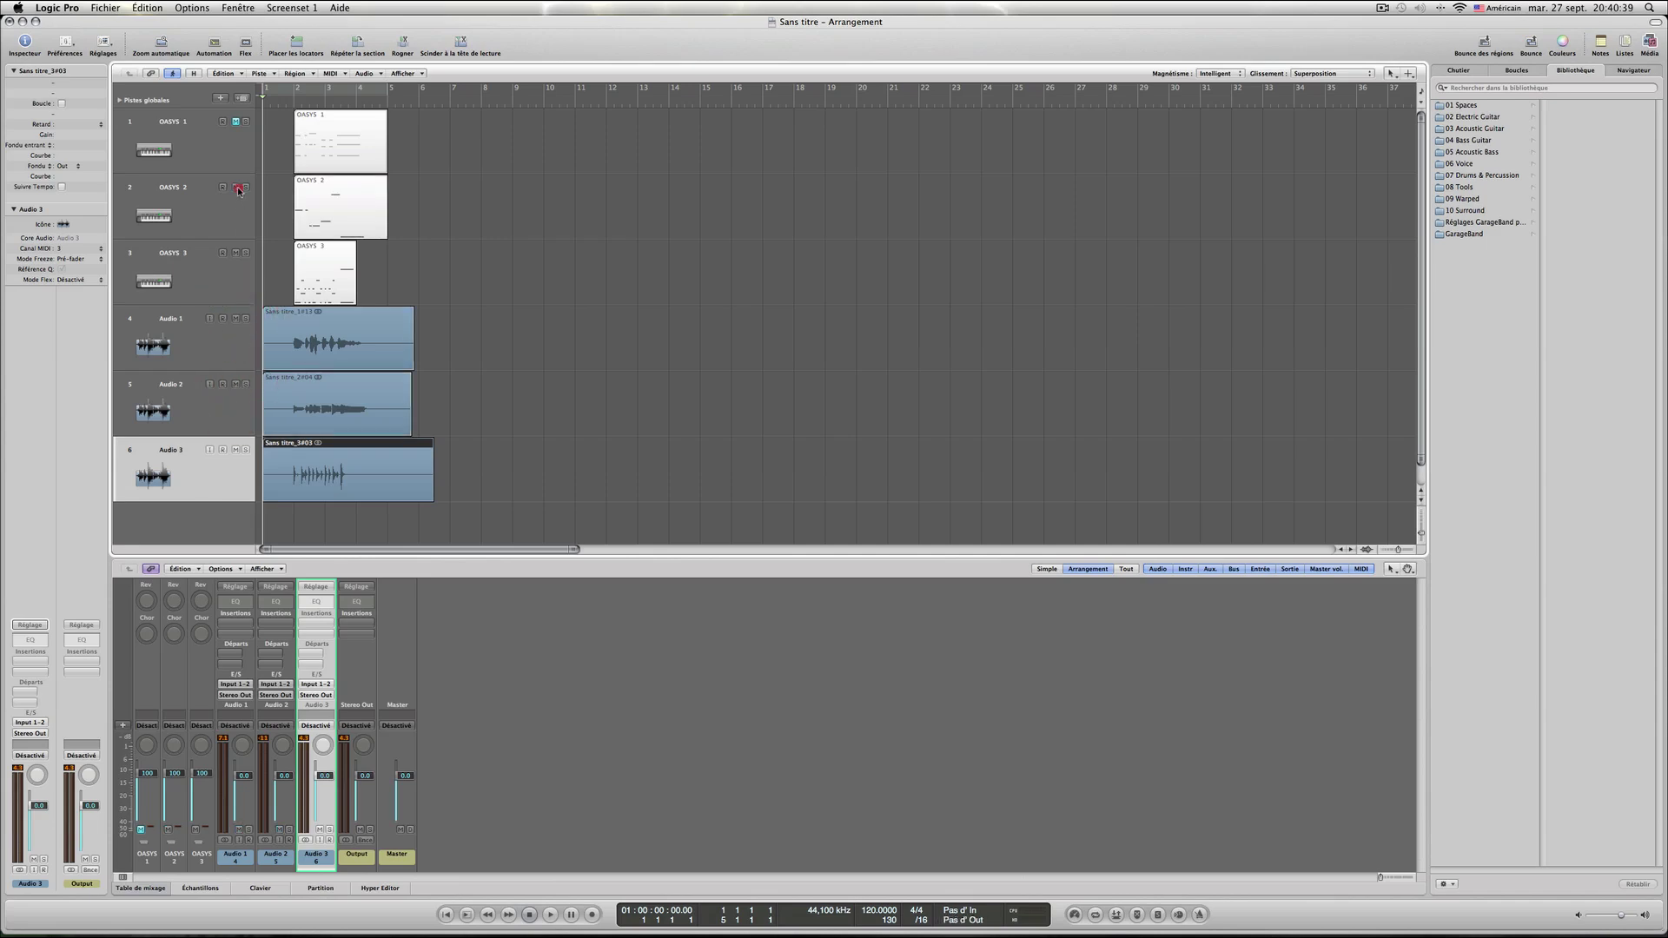
pyautogui.click(235, 122)
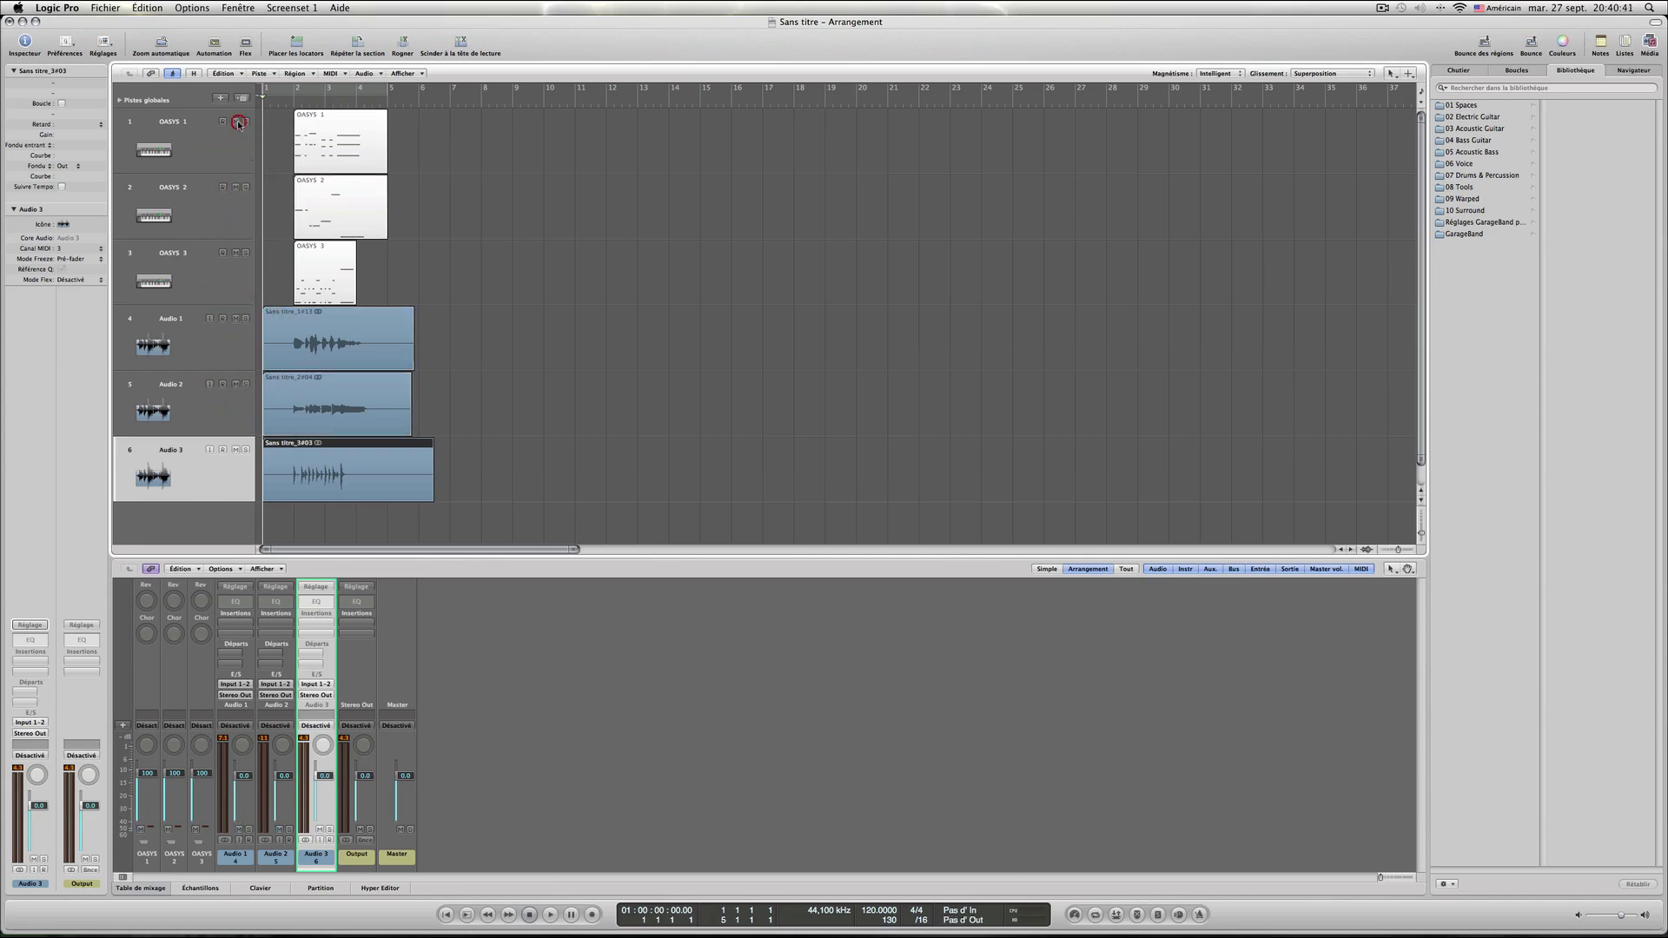
pyautogui.click(1398, 76)
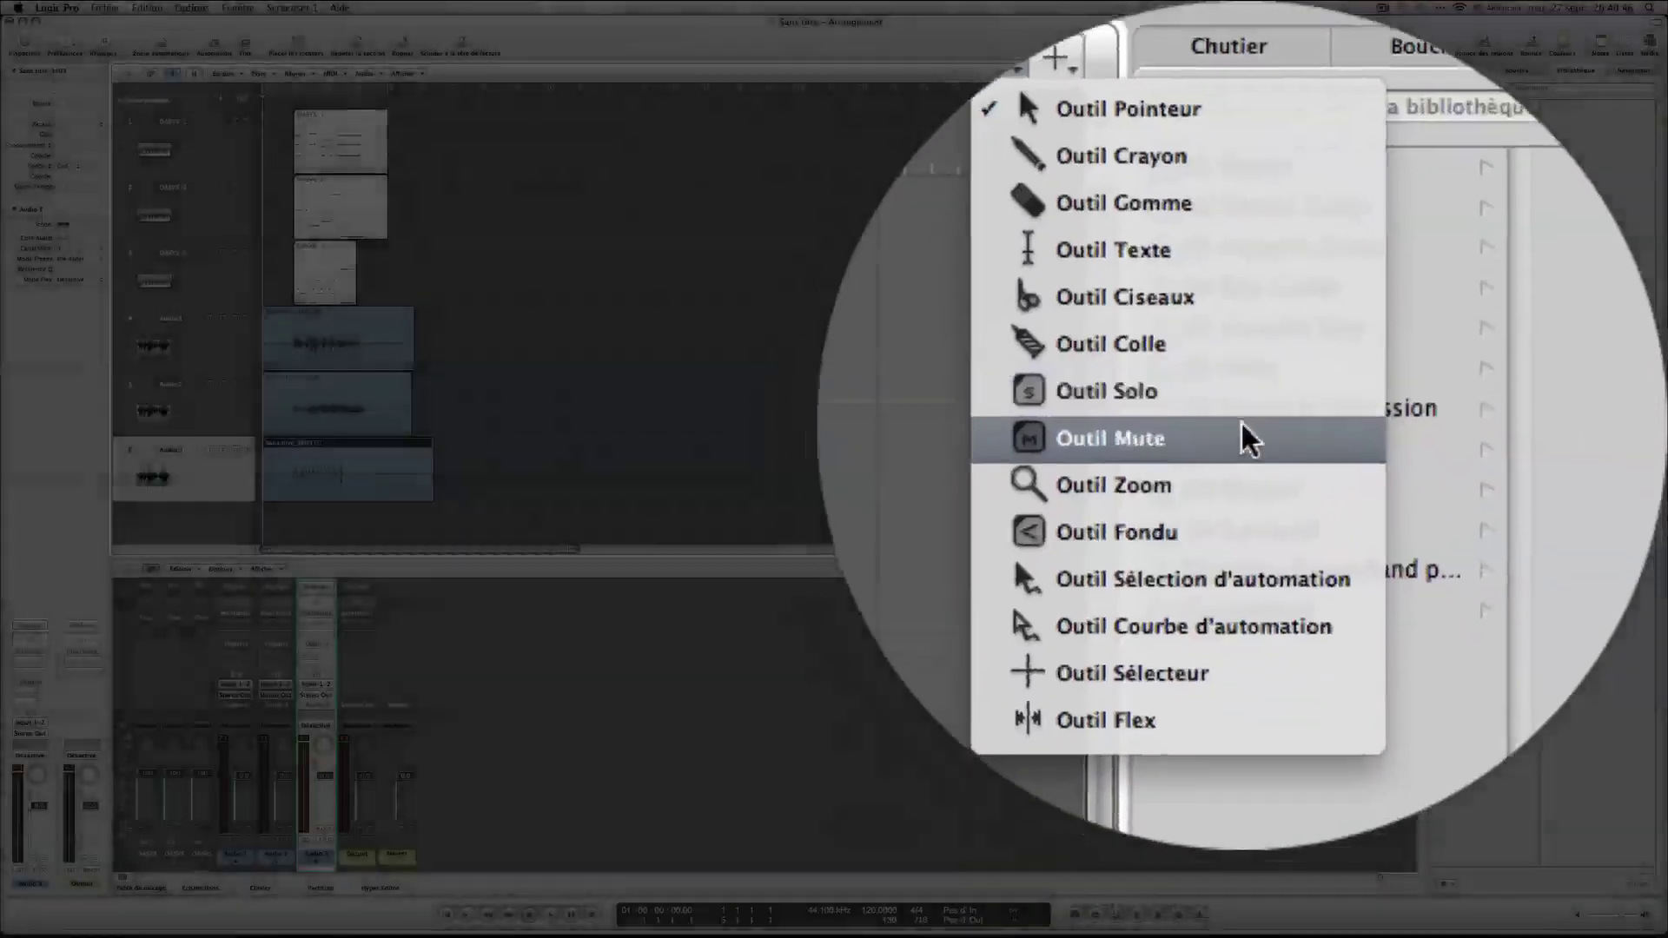
pyautogui.click(1251, 704)
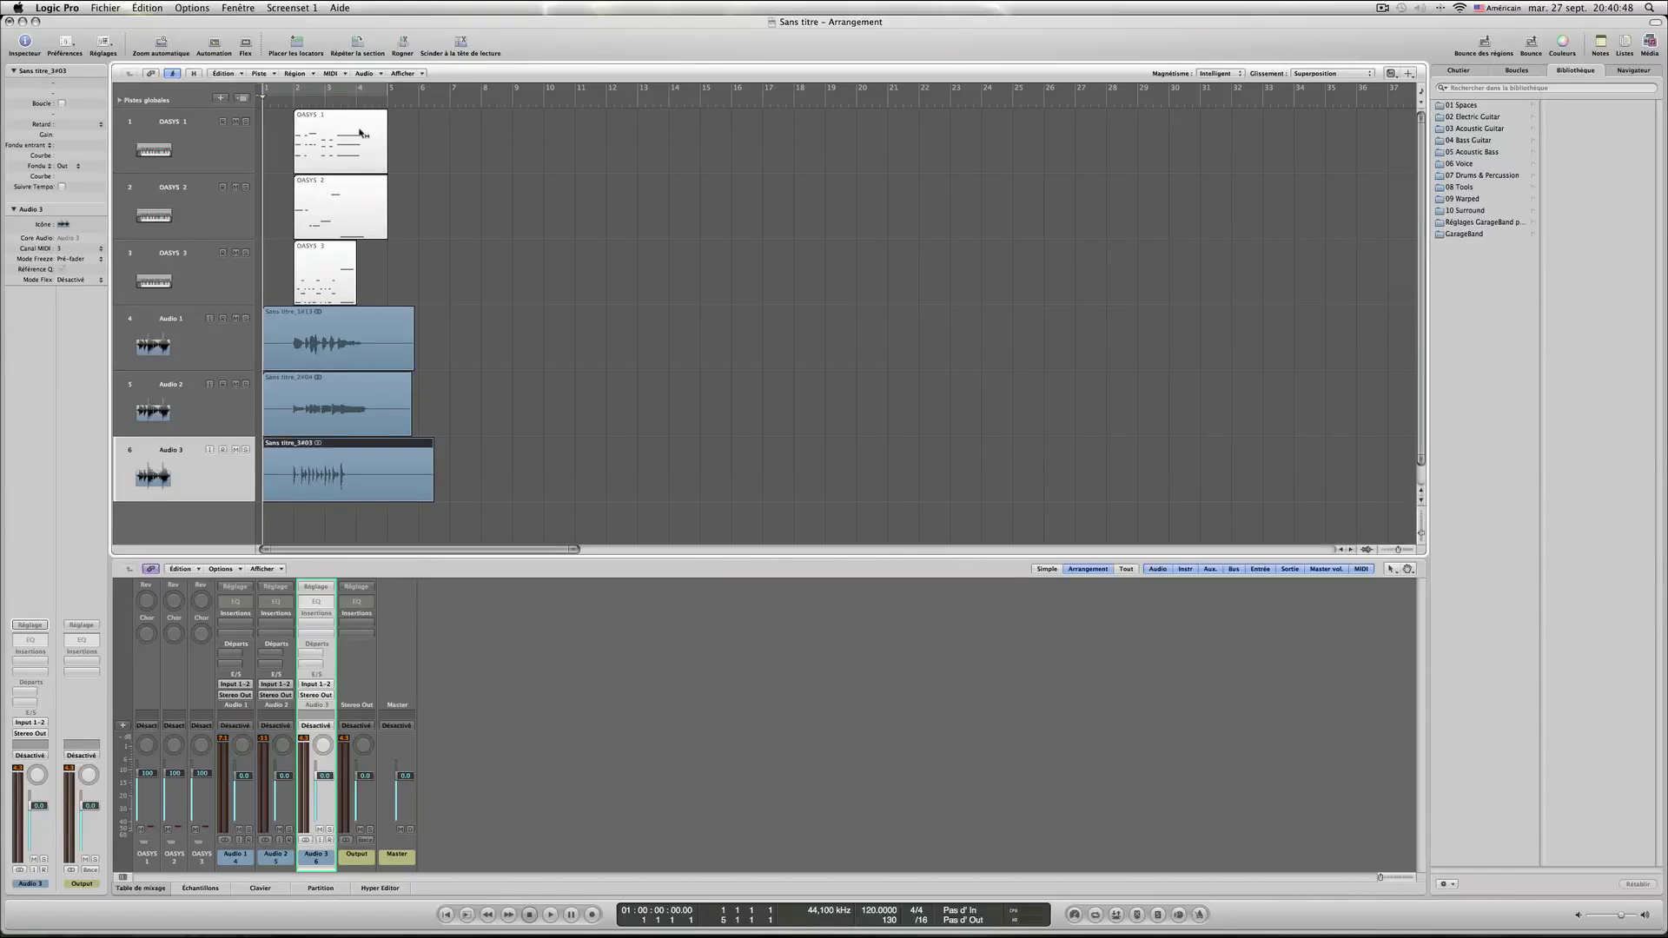
pyautogui.click(361, 131)
pyautogui.click(354, 215)
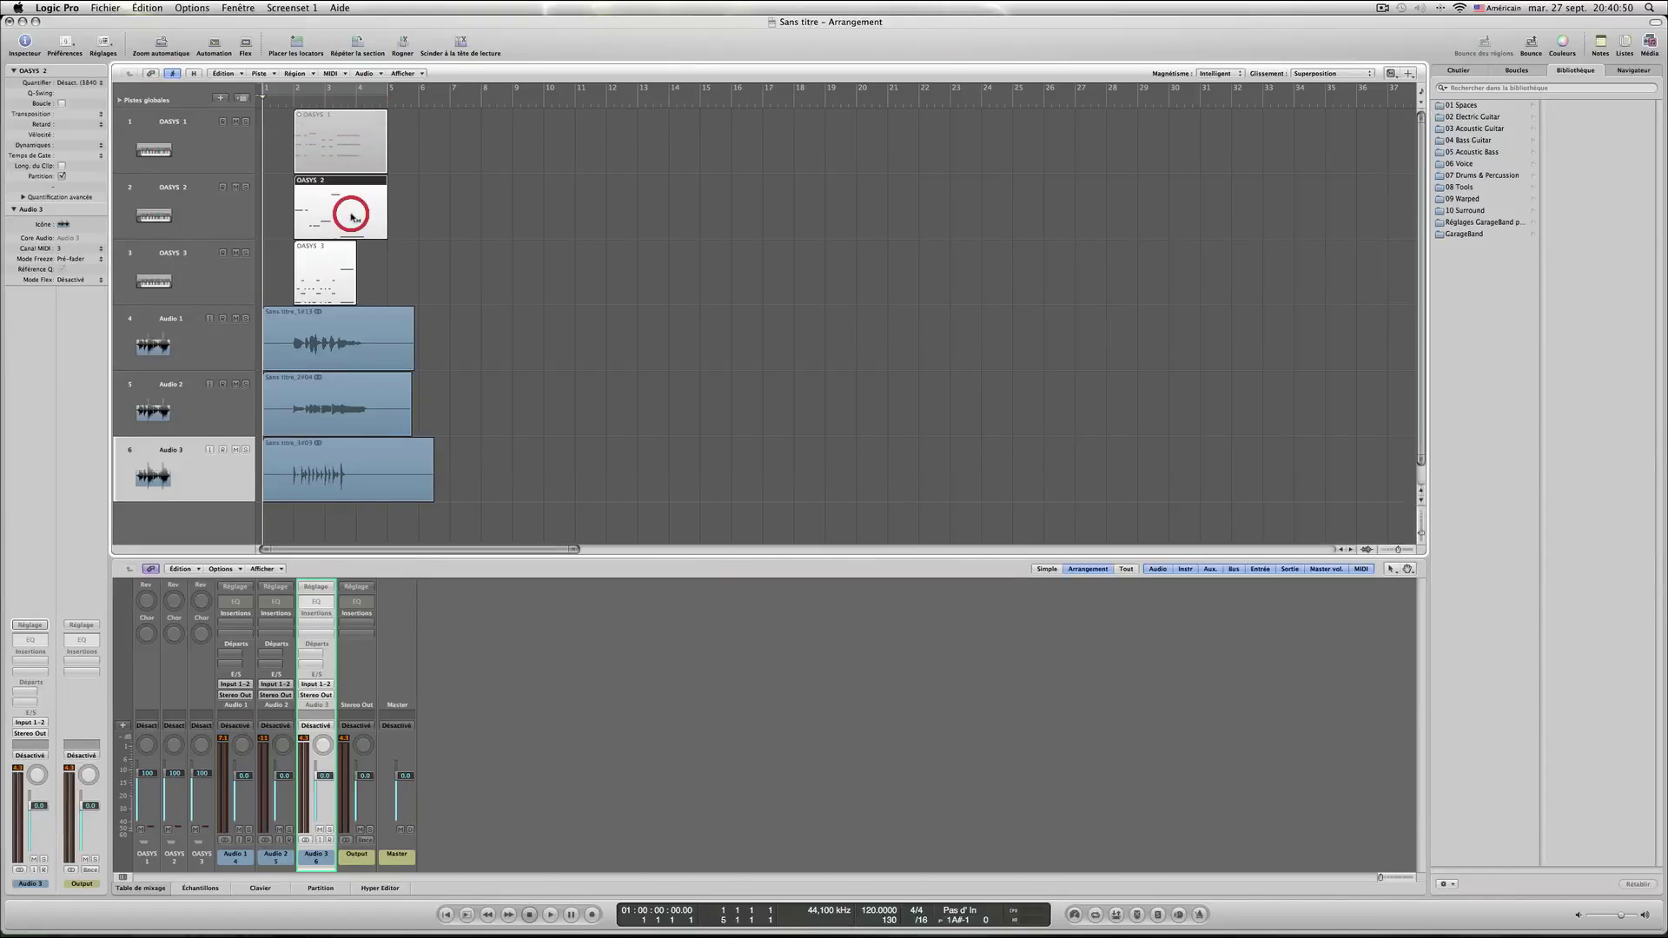
pyautogui.click(331, 275)
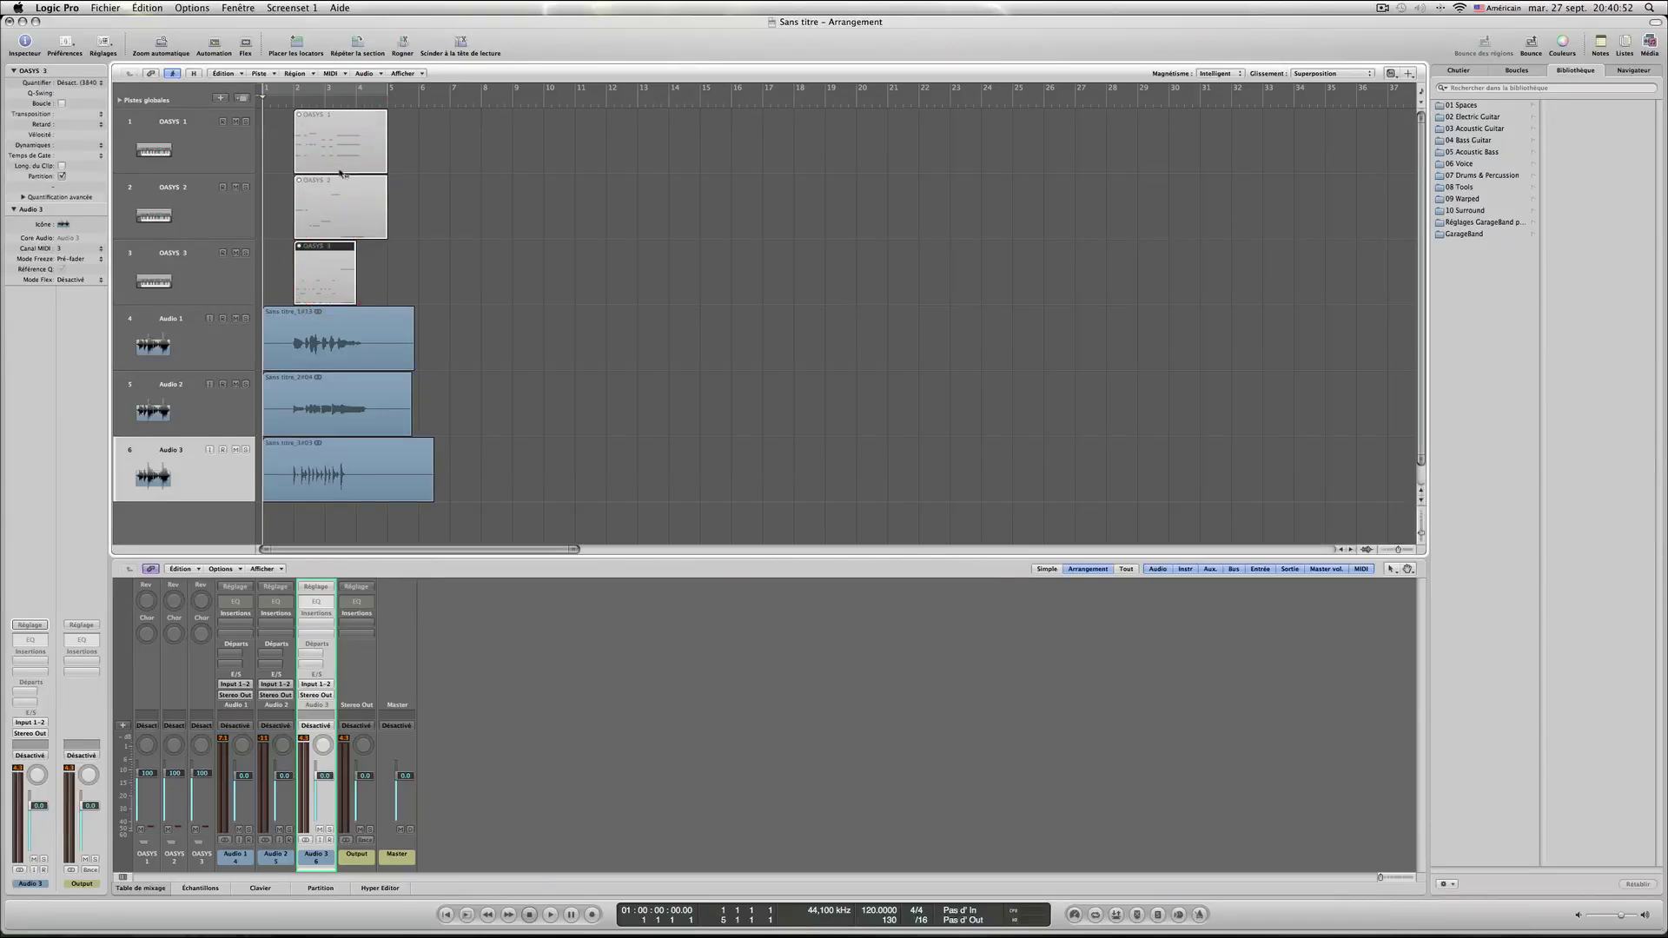
pyautogui.click(1393, 74)
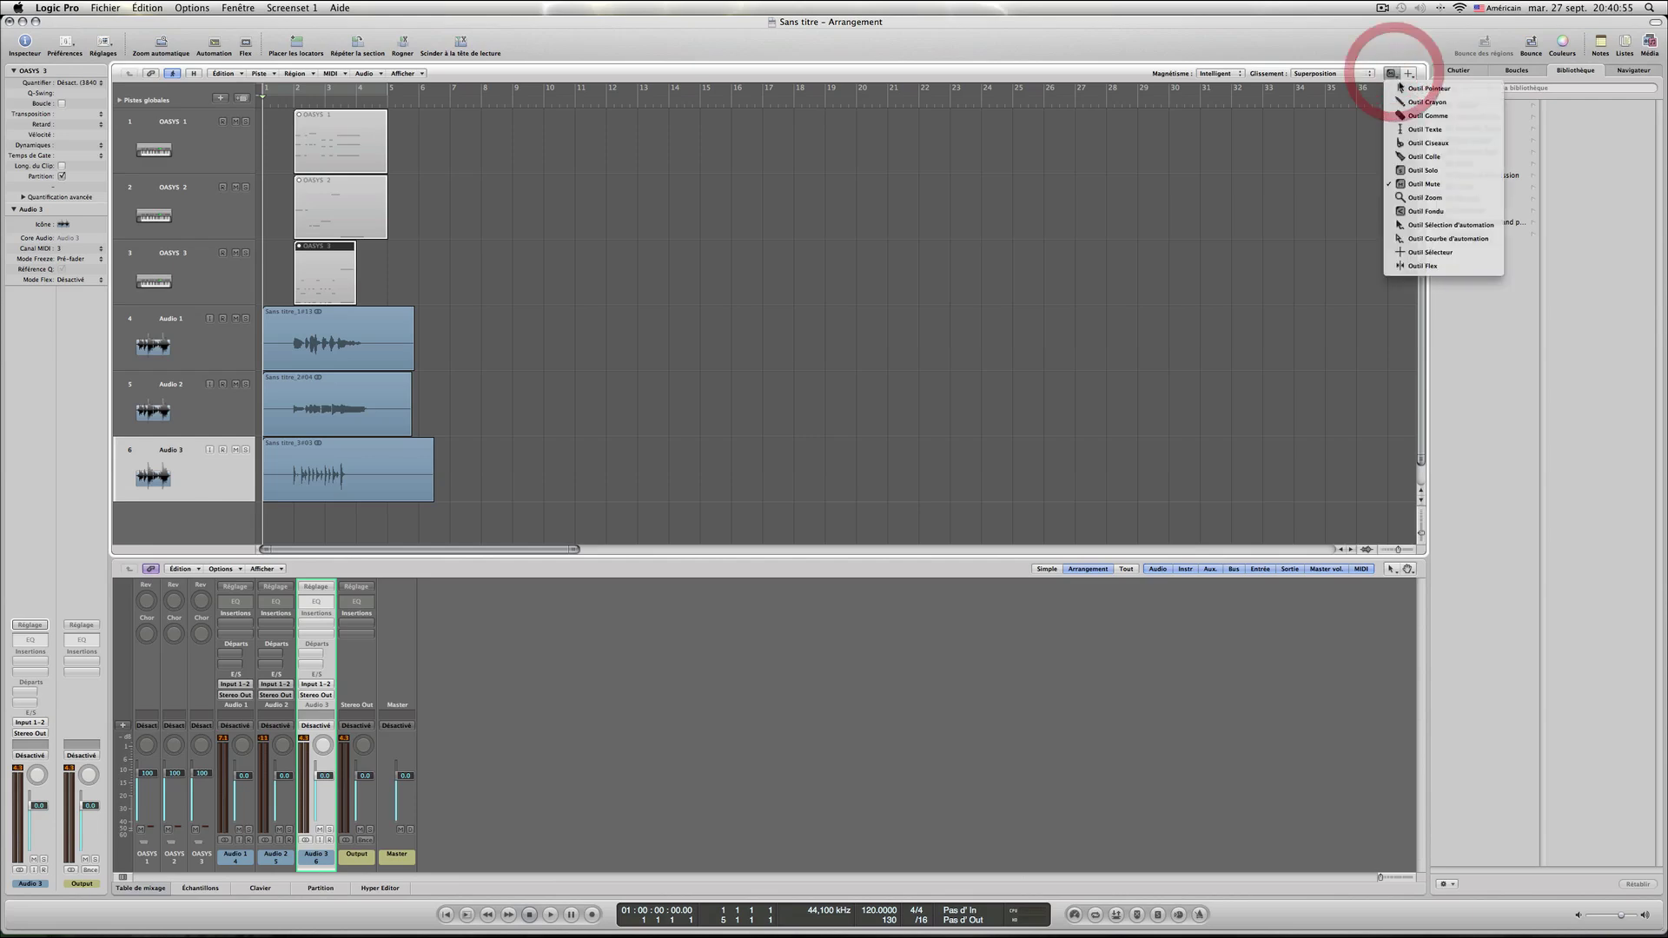
pyautogui.click(1399, 88)
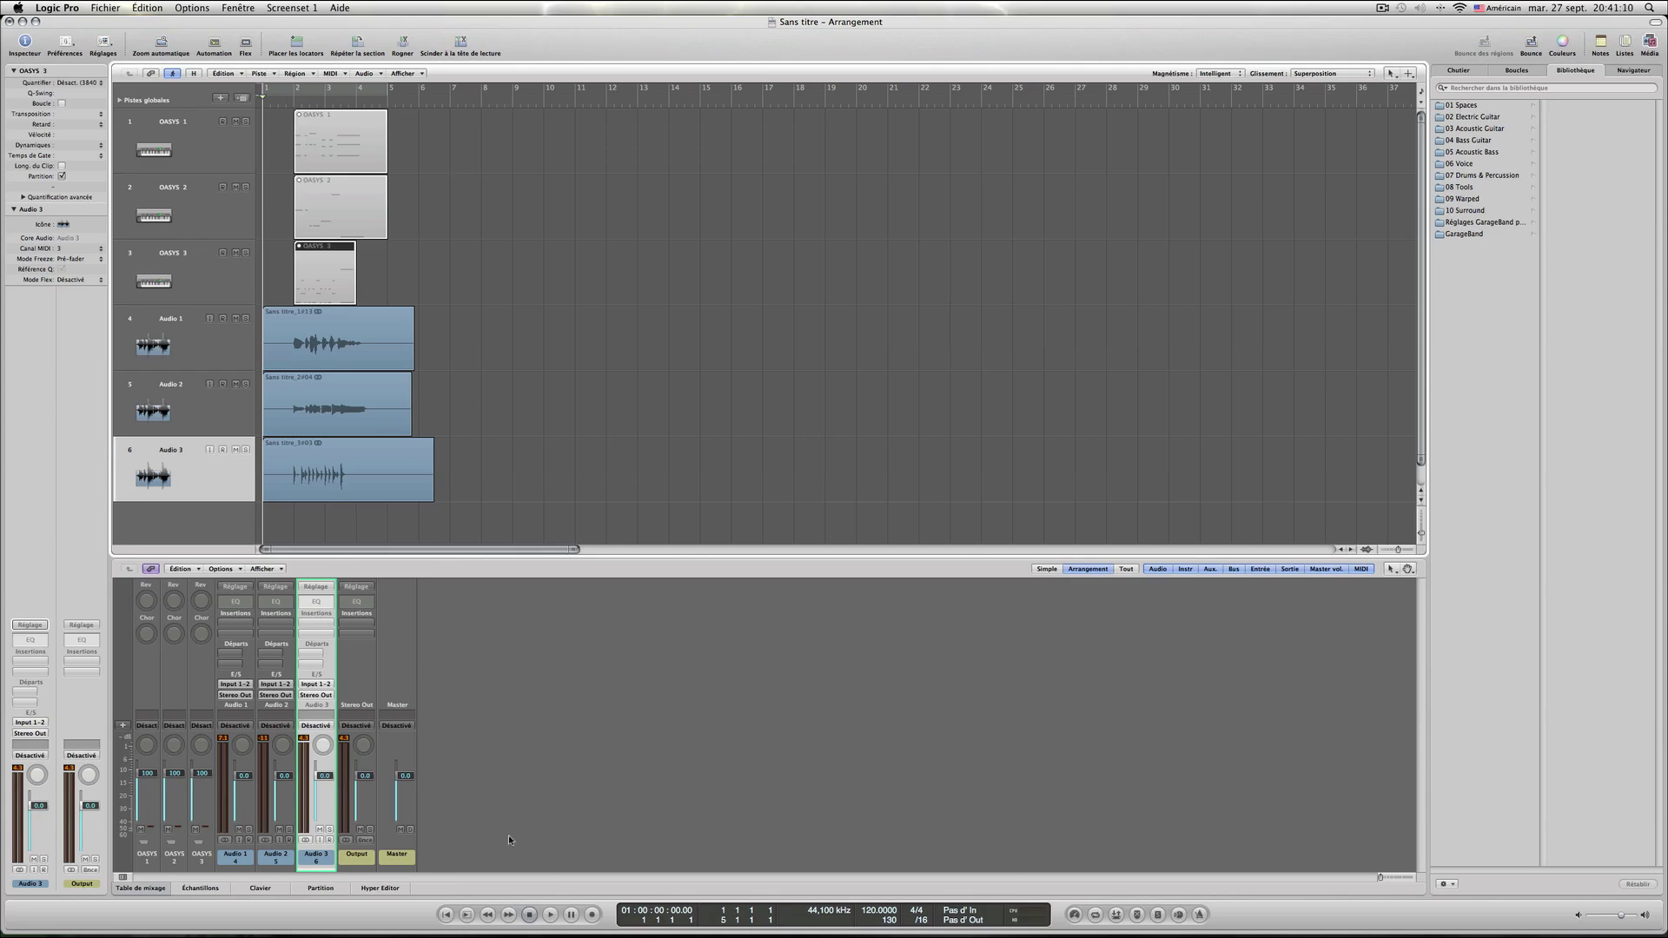
# Play the three recorded audio tracks together from the project start to late in bar 4.
pyautogui.click(551, 915)
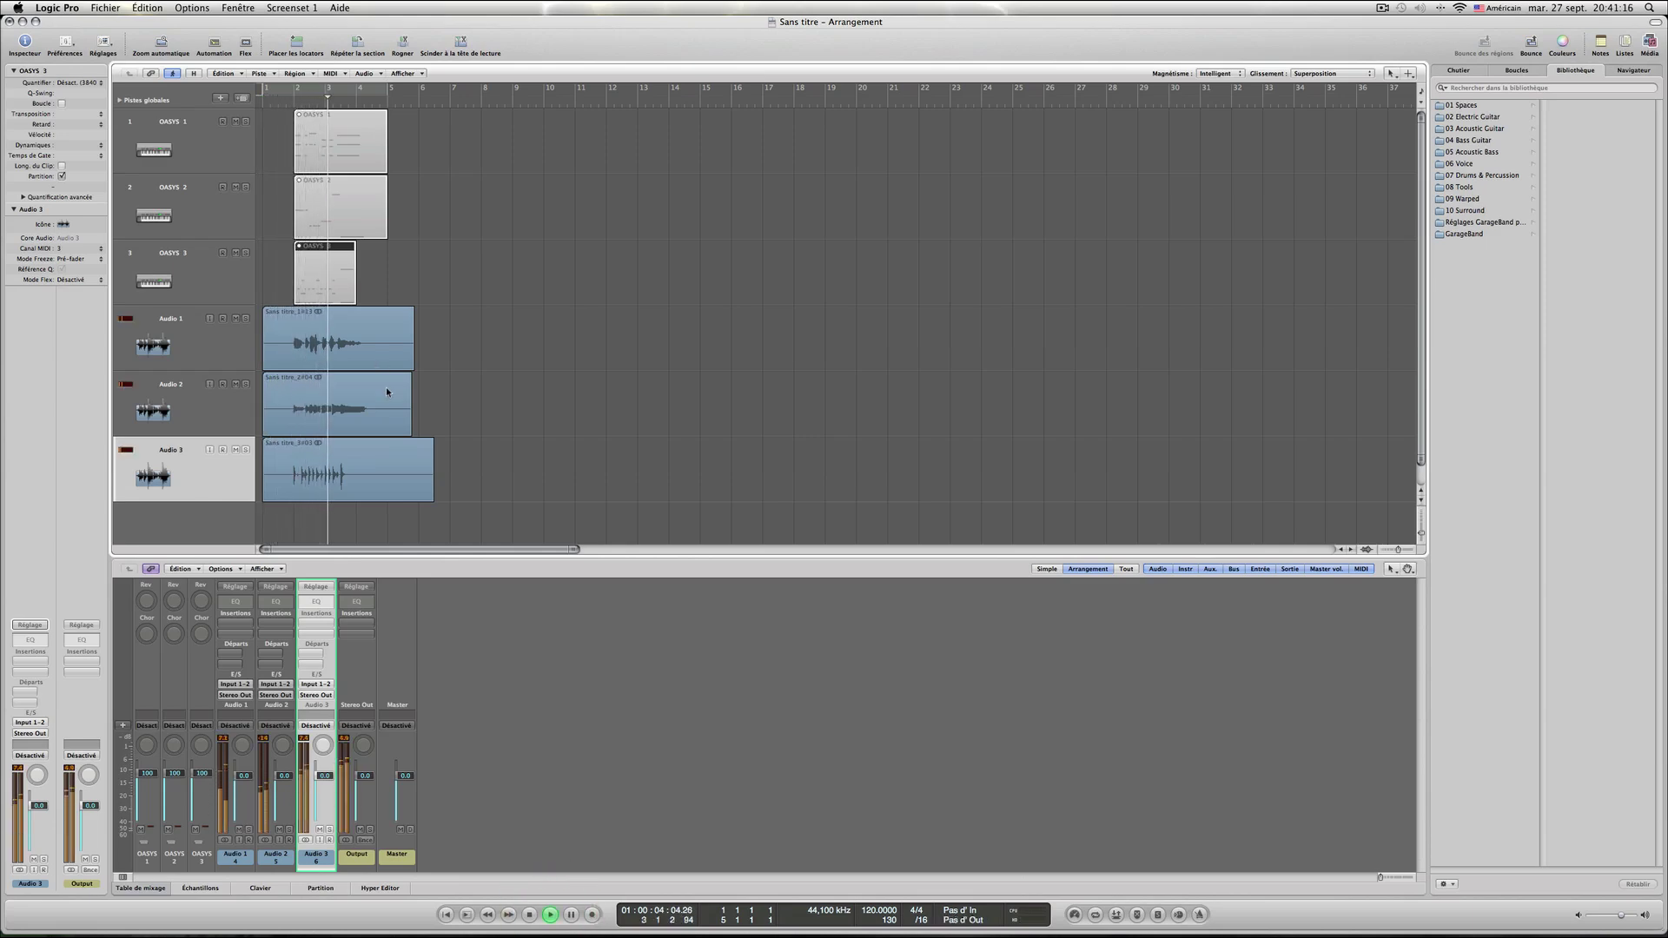
pyautogui.moveTo(572, 907)
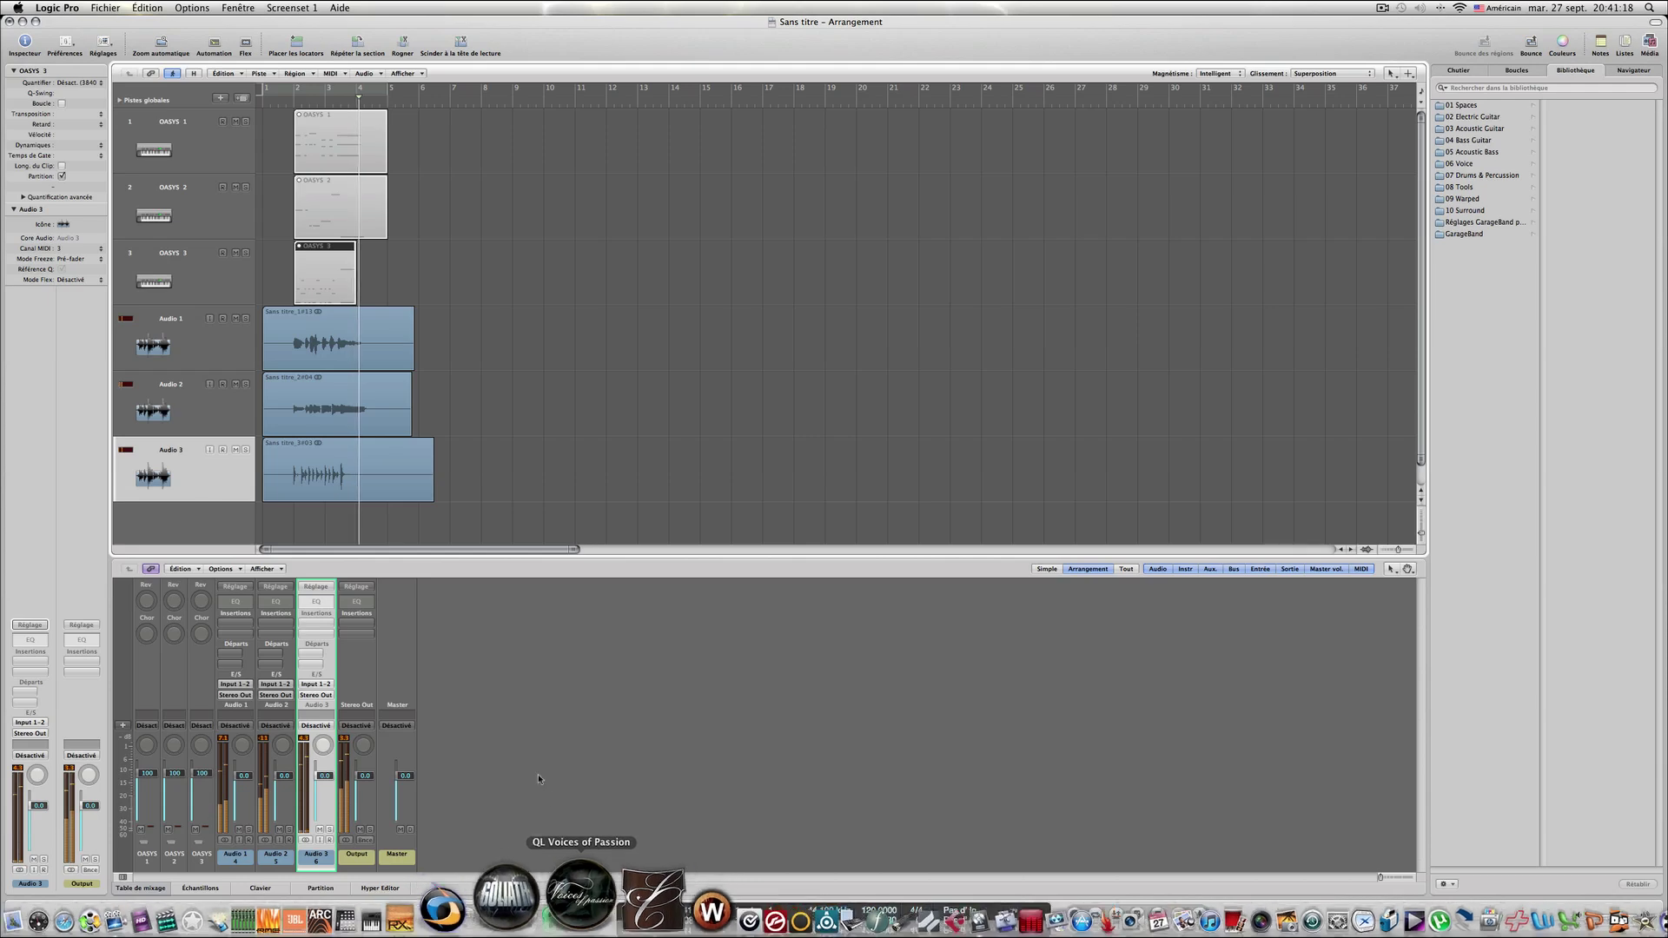
pyautogui.click(529, 914)
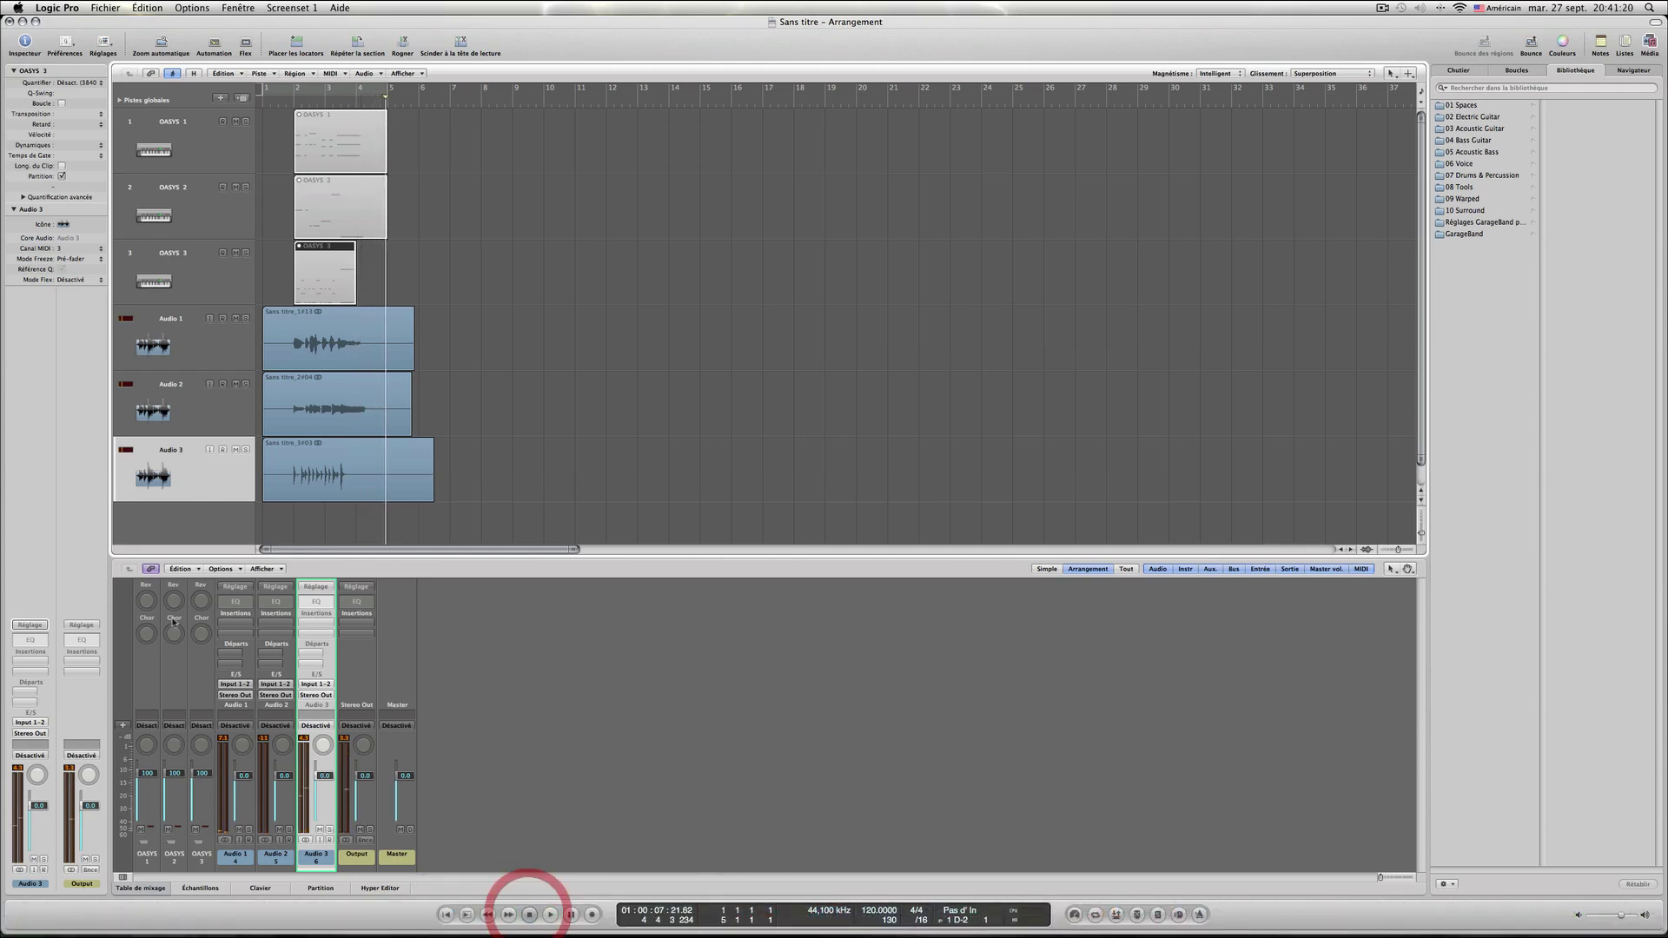
# Browse the insert effects available for Audio 3, including Modulation and Audio Units, without adding one, and return to the project start.
pyautogui.click(306, 624)
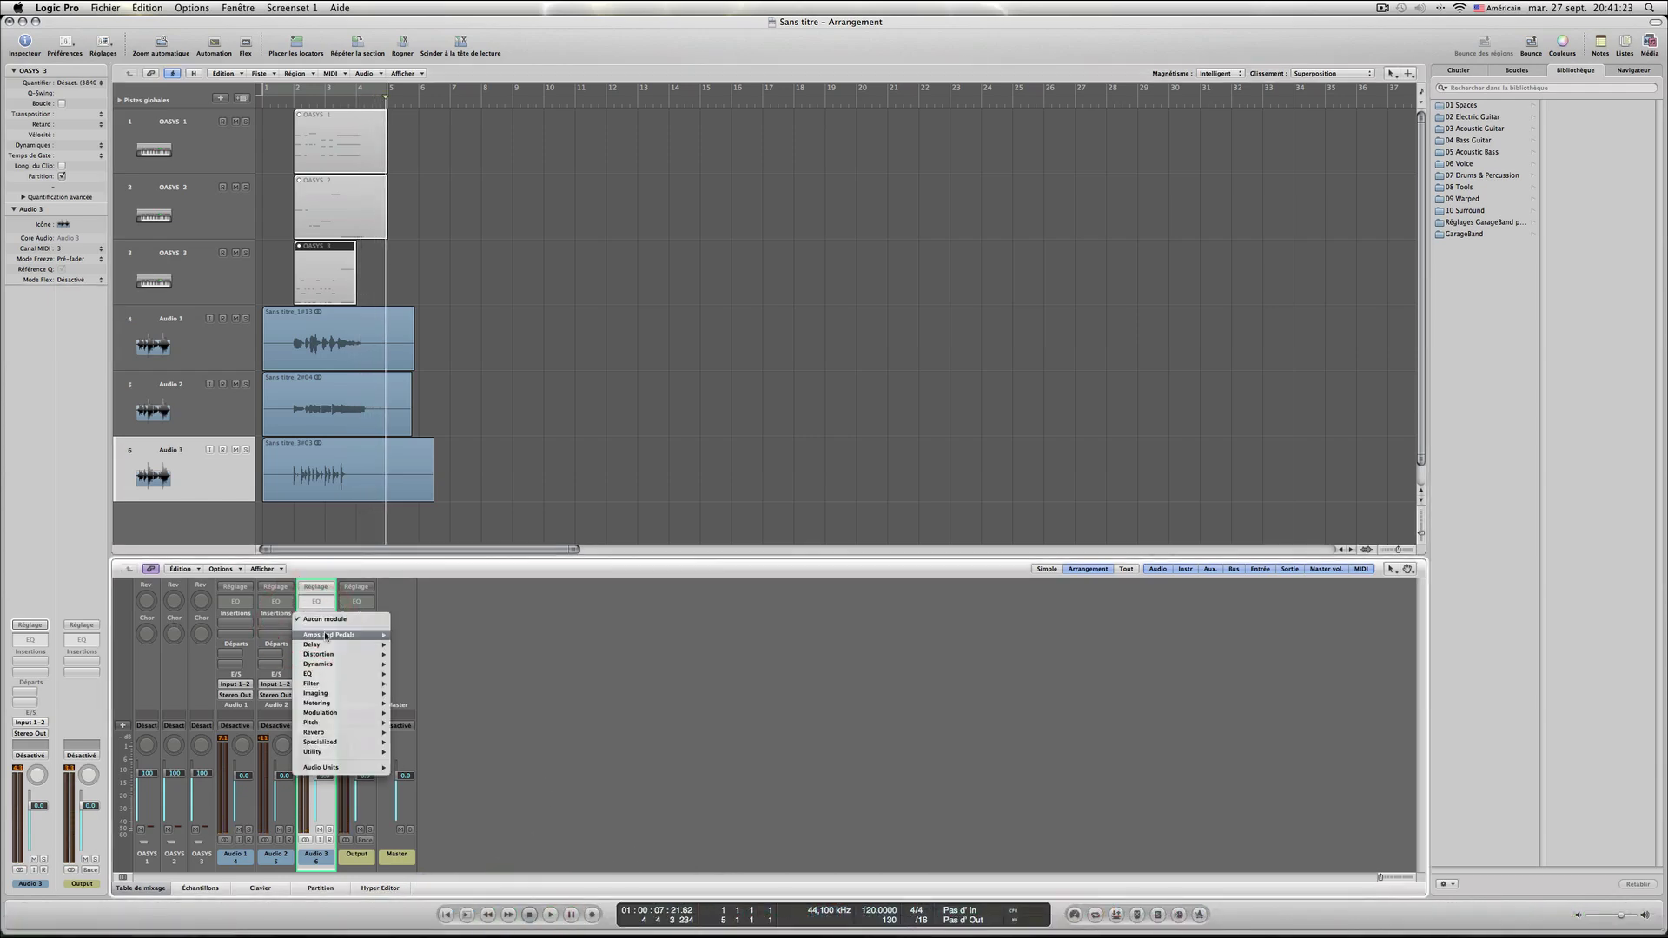
pyautogui.moveTo(334, 715)
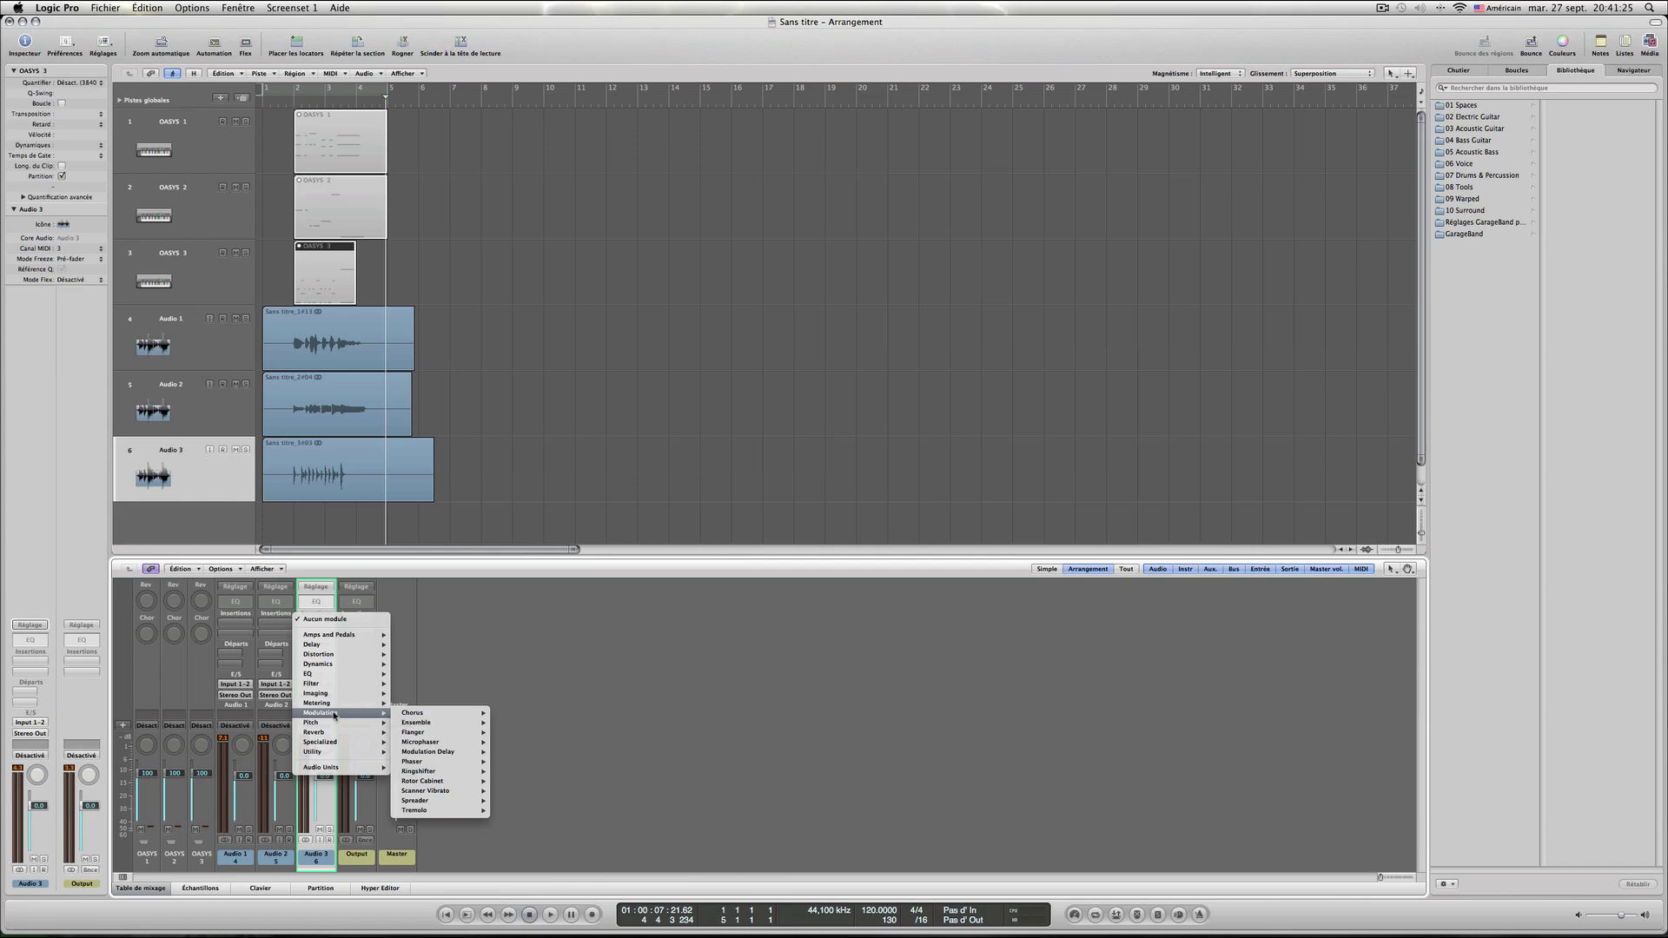
pyautogui.moveTo(341, 772)
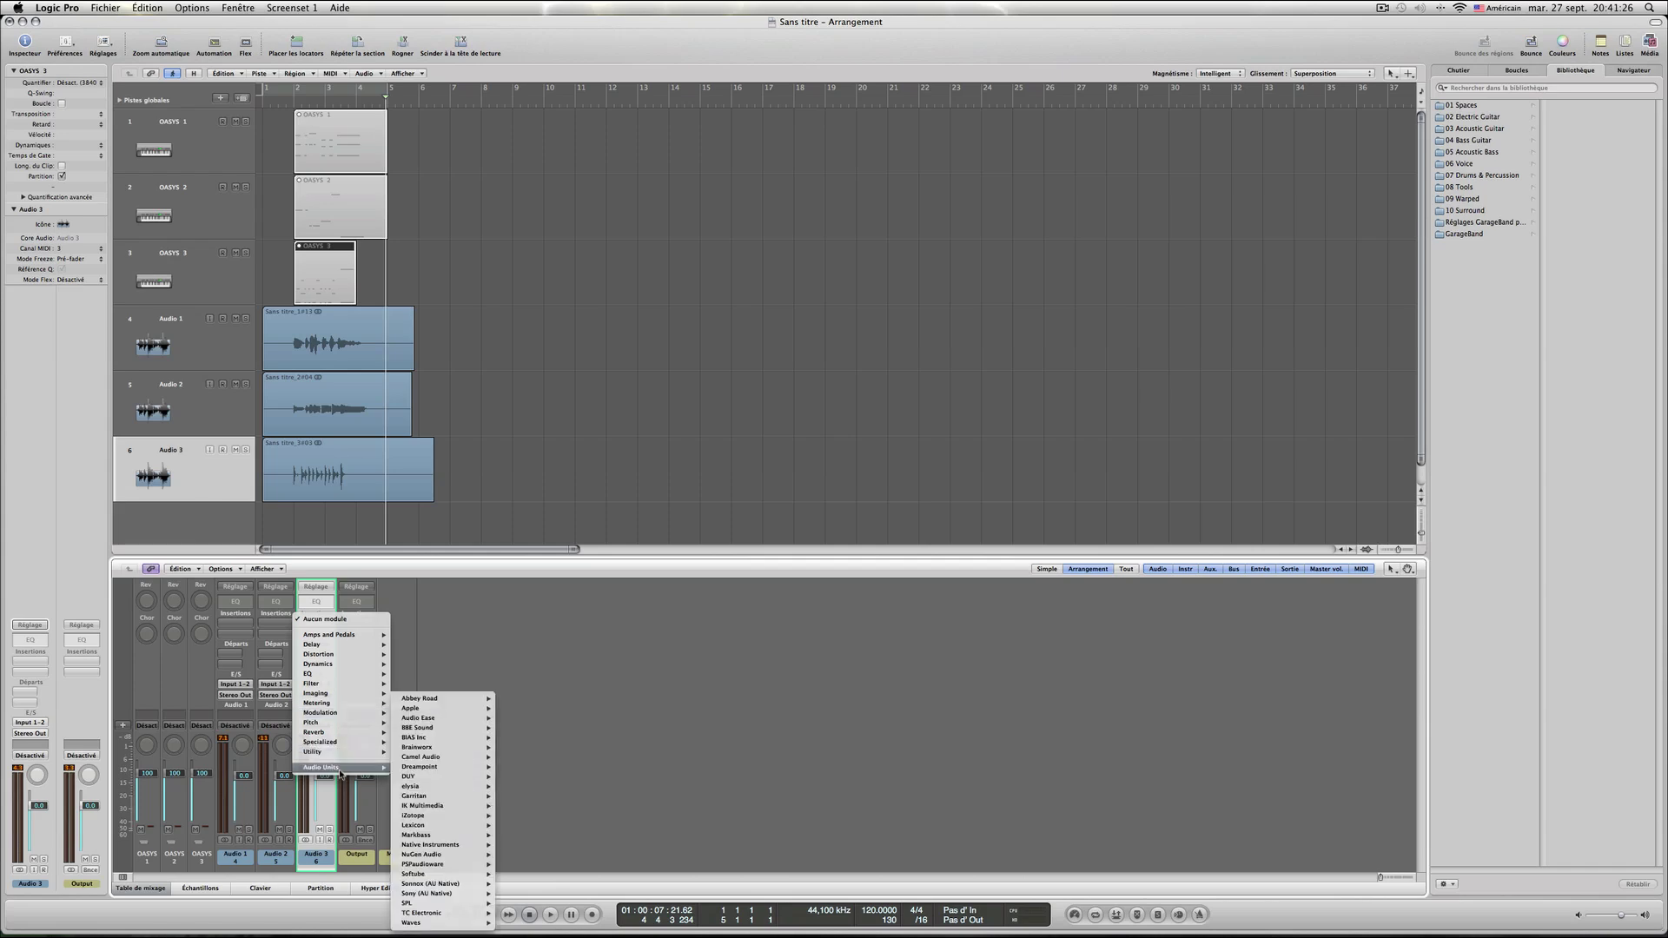
pyautogui.click(607, 618)
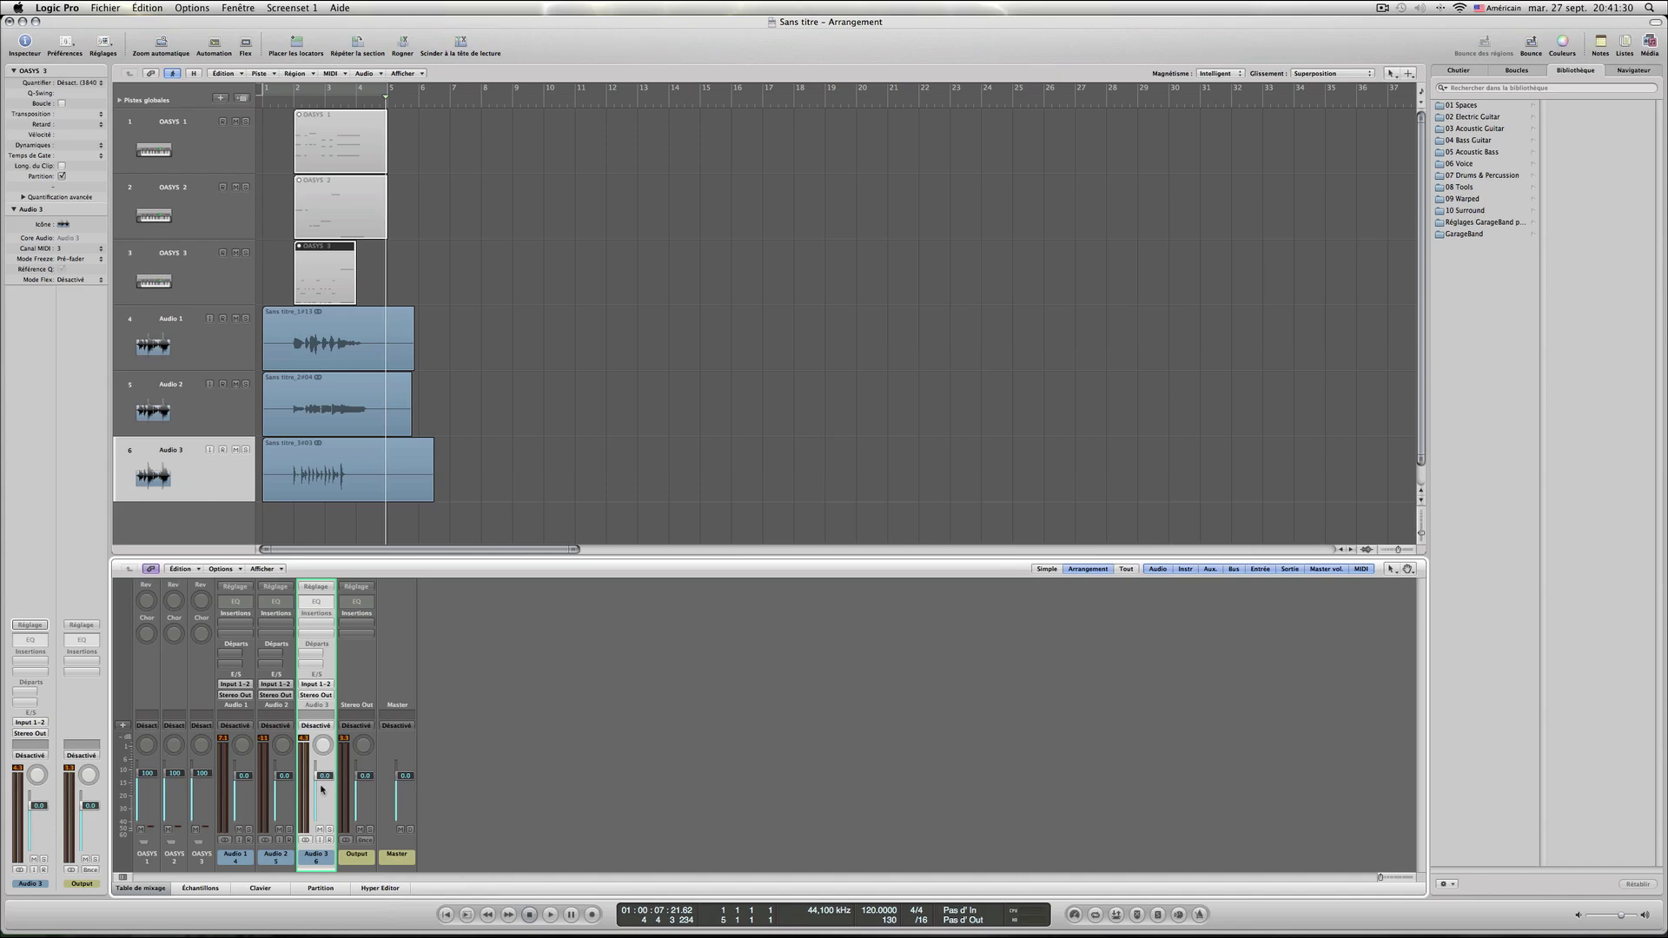
pyautogui.click(447, 914)
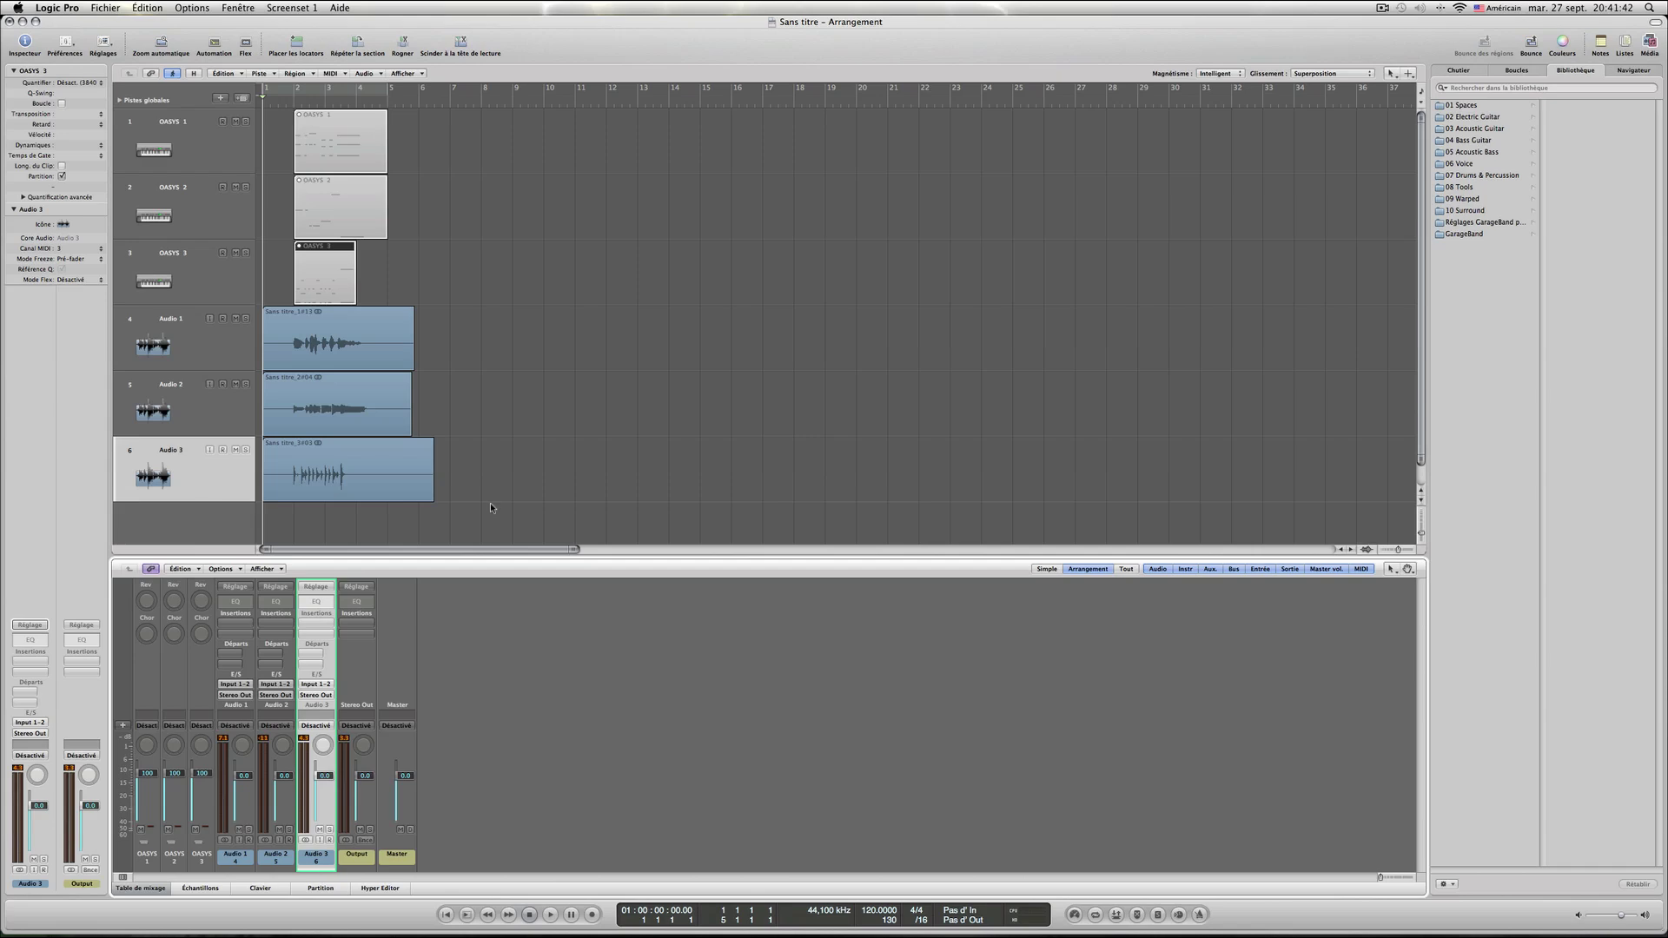
# Examine the Rev, Chor and pan controls on the OASYS 3 channel strip, and disarm the OASYS 3 track.
pyautogui.click(207, 695)
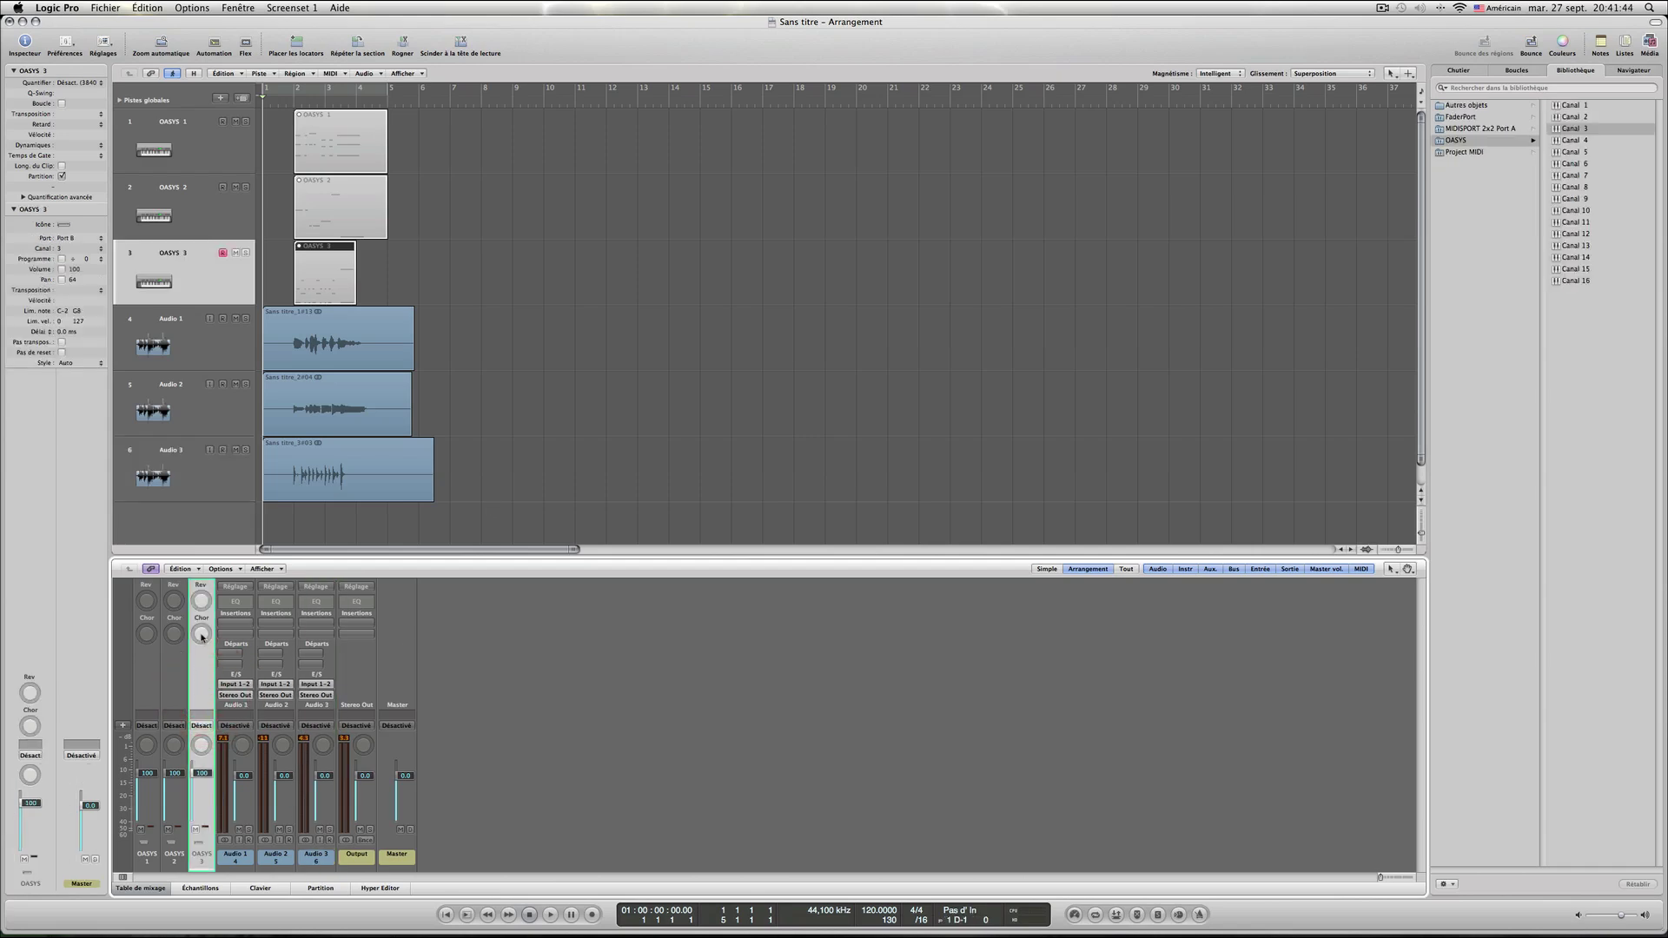
pyautogui.moveTo(202, 599); pyautogui.dragTo(202, 539)
pyautogui.moveTo(194, 571); pyautogui.dragTo(188, 643)
pyautogui.click(203, 741)
pyautogui.click(224, 252)
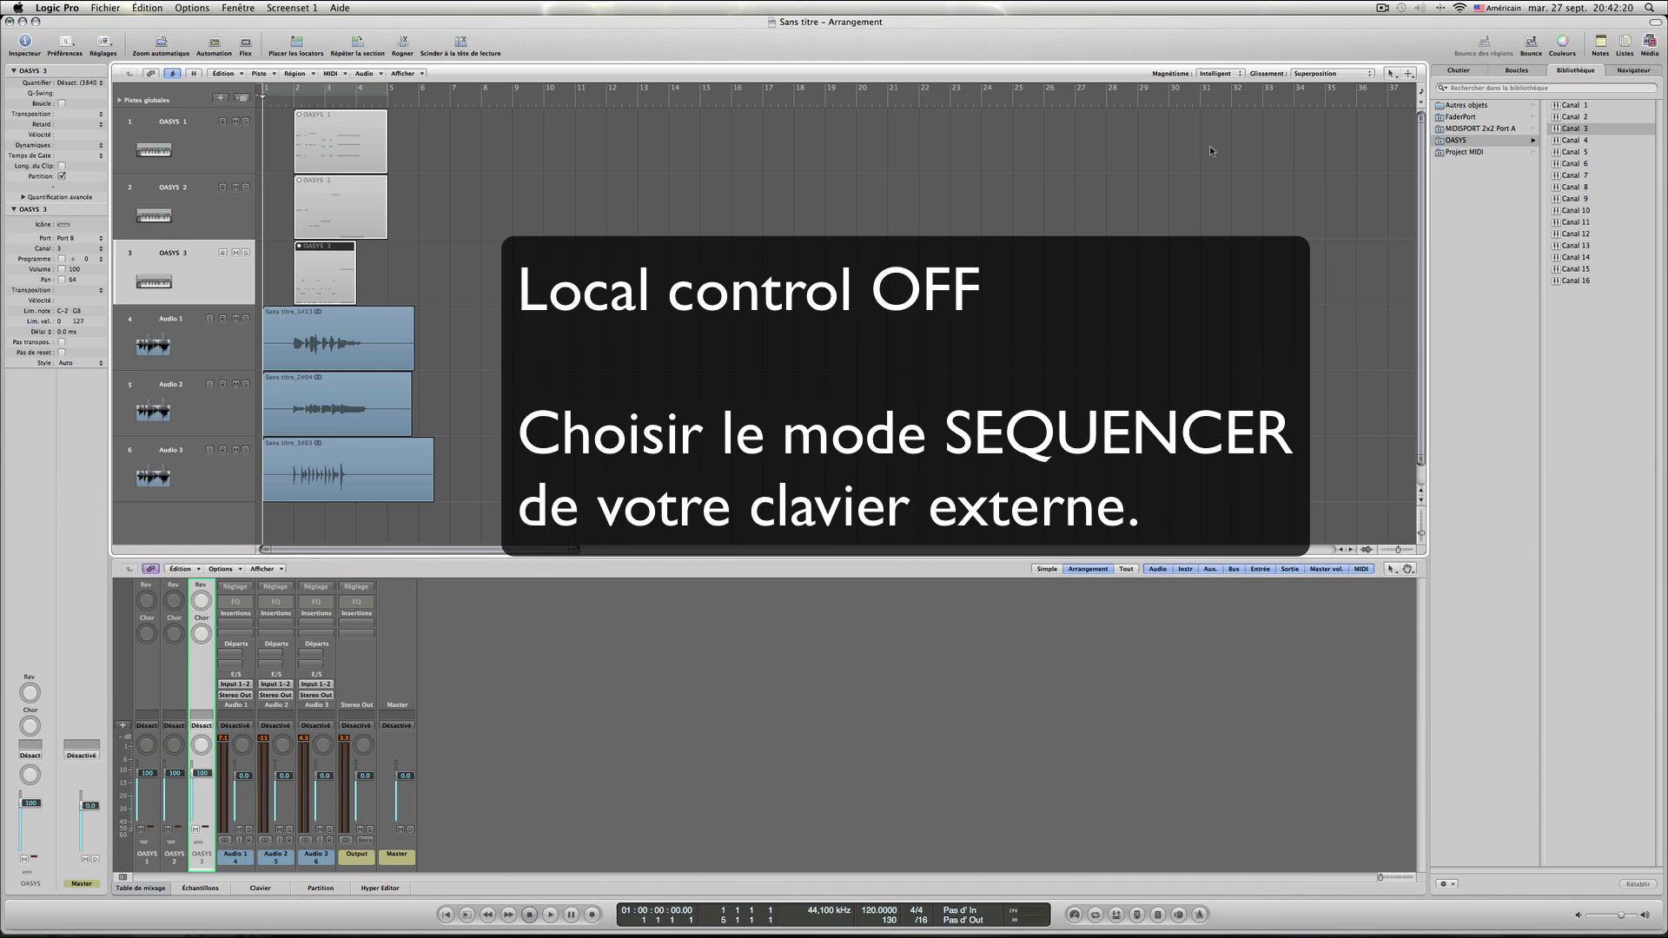
pyautogui.click(1383, 8)
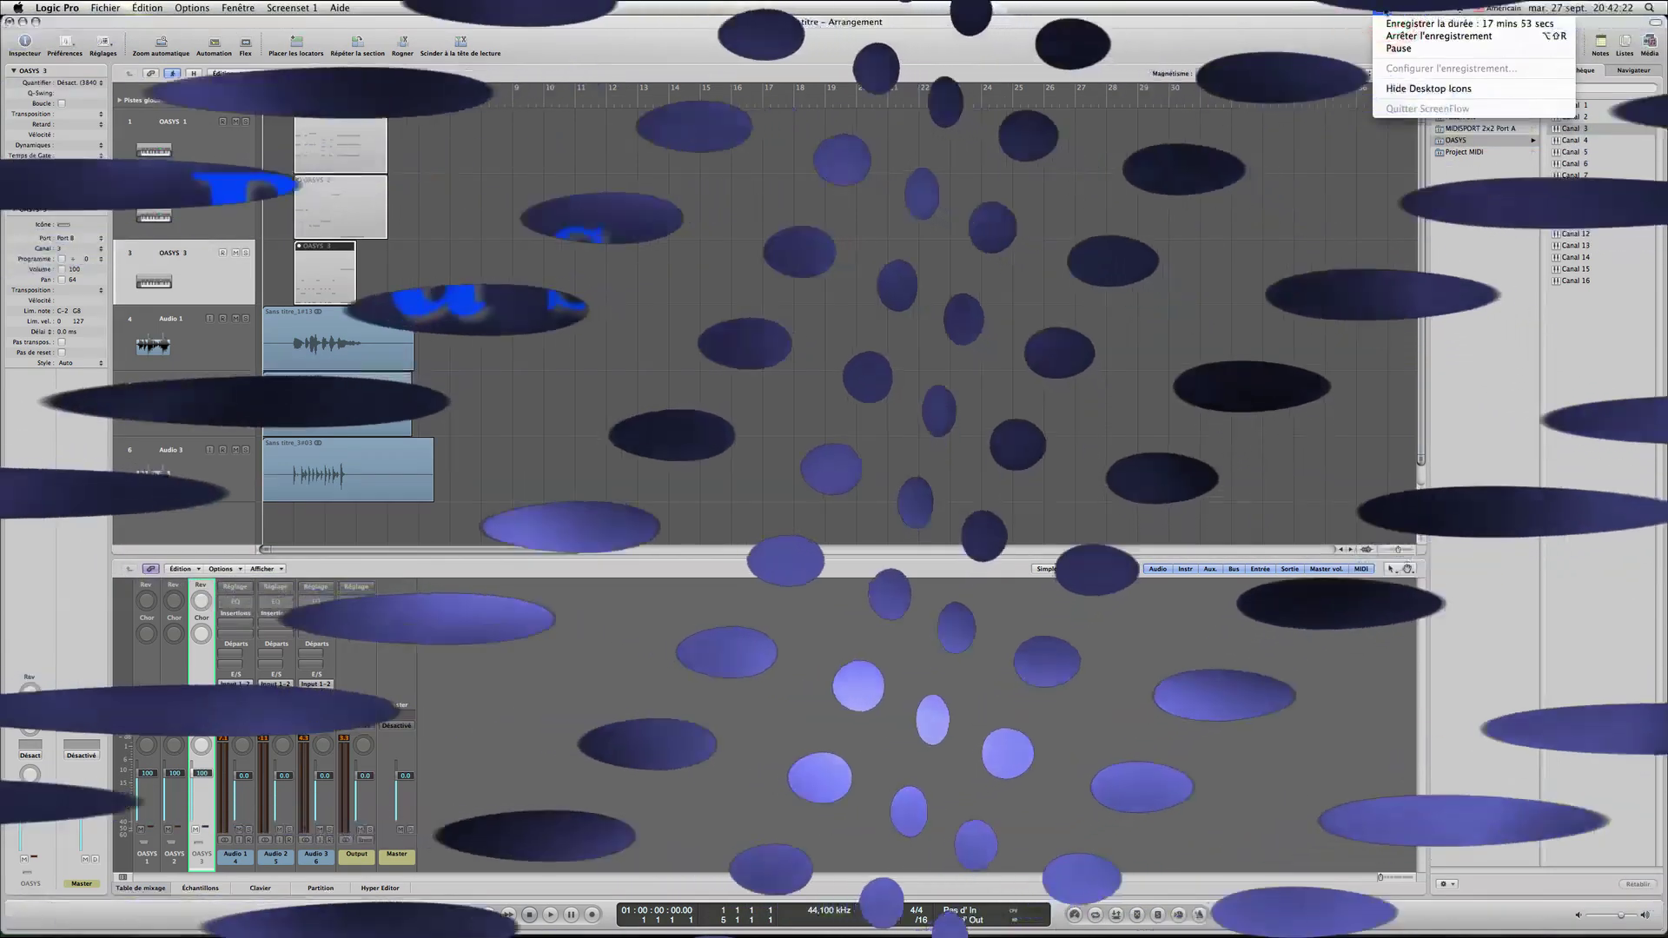